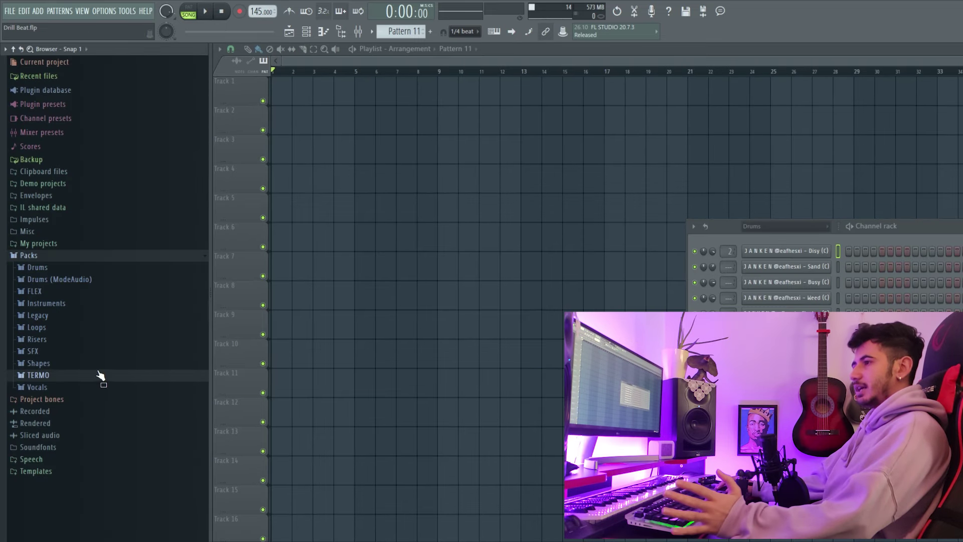
Open the TERMO subfolder listed between ETHNIC and LO-FI and look through its drum kits and loop packs.
{"action": "left_click", "coordinate": [100, 375]}
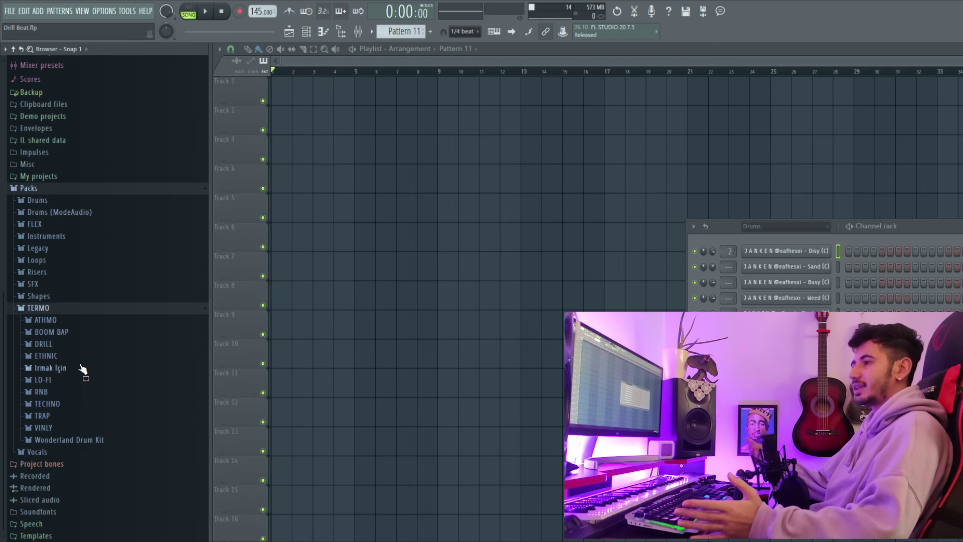
{"action": "left_click", "coordinate": [91, 368]}
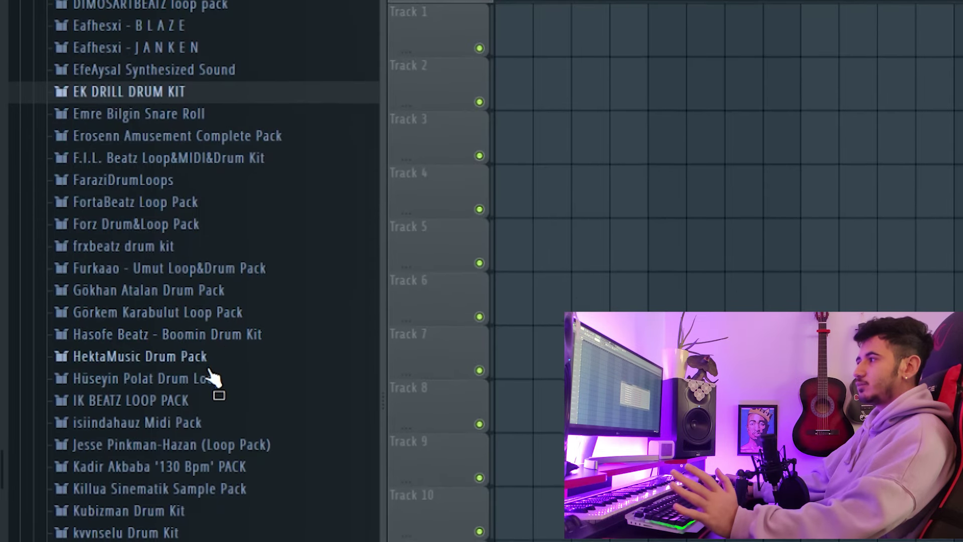
{"action": "scroll", "coordinate": [210, 381], "scroll_direction": "up", "scroll_amount": 2}
{"action": "scroll", "coordinate": [209, 353], "scroll_direction": "up", "scroll_amount": 3}
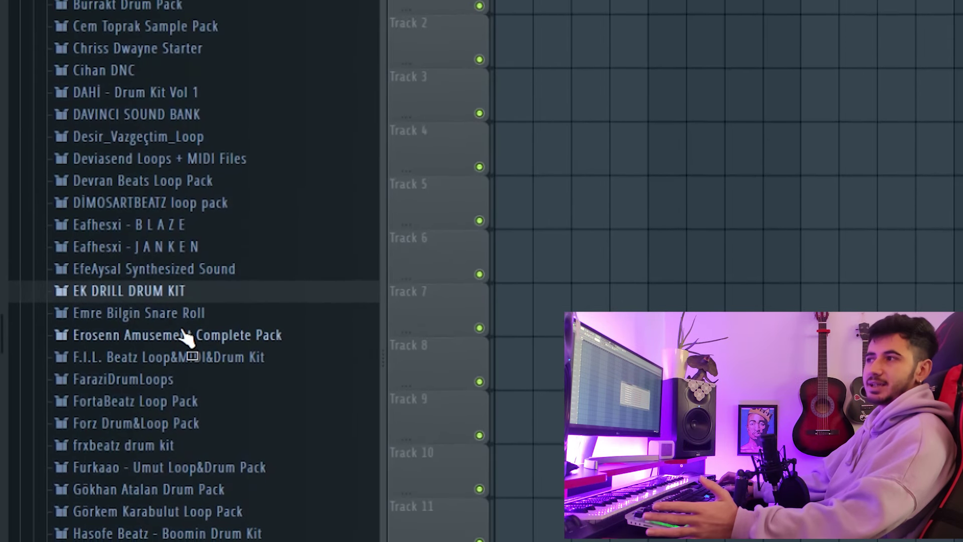
{"action": "scroll", "coordinate": [165, 241], "scroll_direction": "up", "scroll_amount": 3}
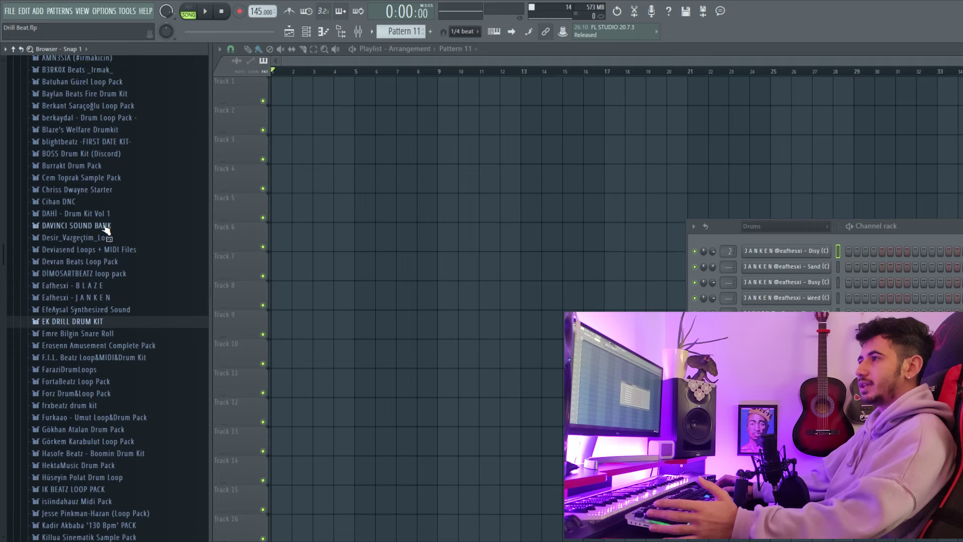
{"action": "scroll", "coordinate": [119, 423], "scroll_direction": "down", "scroll_amount": 3}
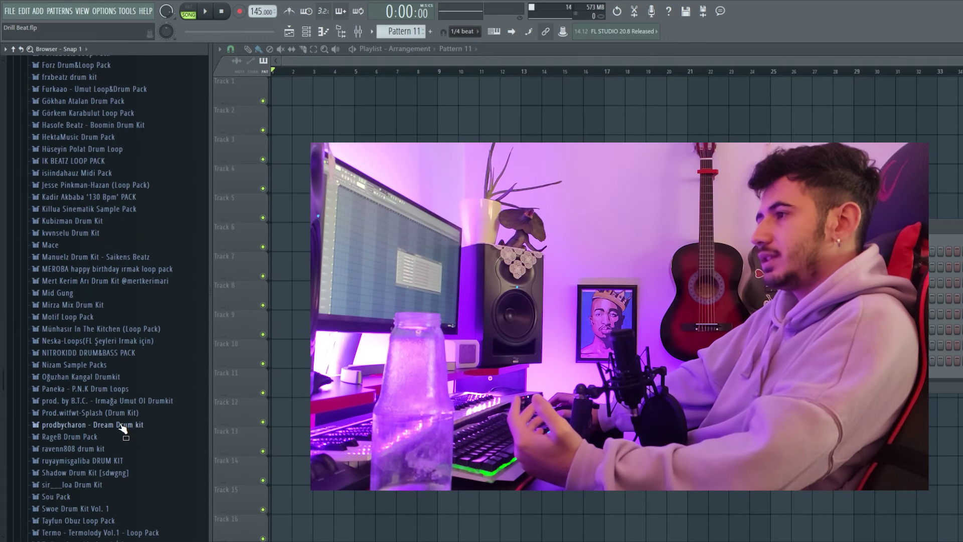
{"action": "scroll", "coordinate": [123, 427], "scroll_direction": "down", "scroll_amount": 2}
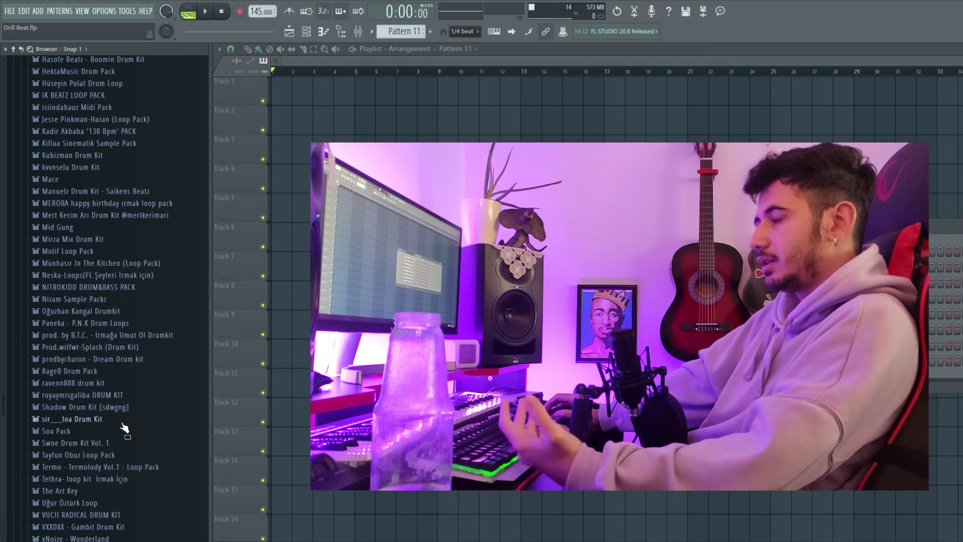
{"action": "scroll", "coordinate": [125, 428], "scroll_direction": "down", "scroll_amount": 3}
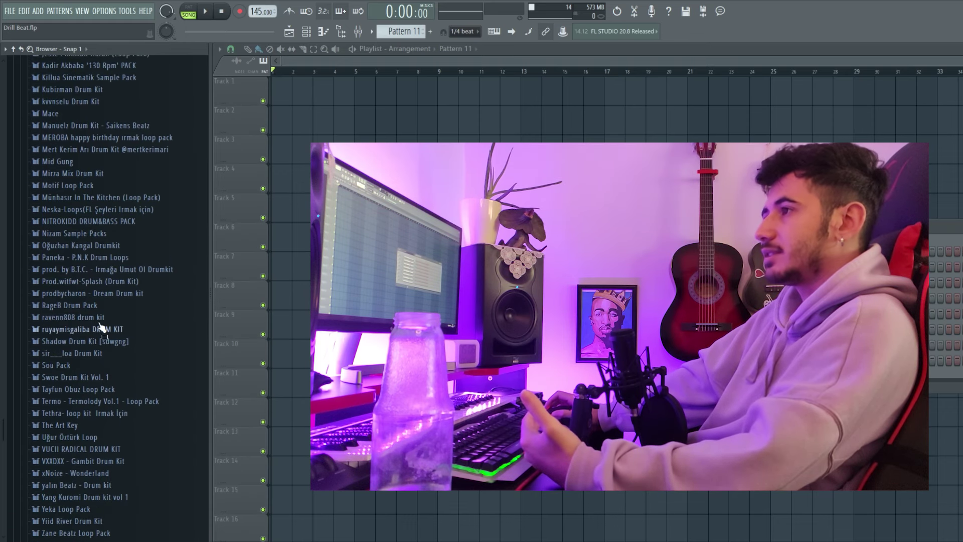
{"action": "scroll", "coordinate": [118, 411], "scroll_direction": "down", "scroll_amount": 1}
{"action": "scroll", "coordinate": [121, 384], "scroll_direction": "up", "scroll_amount": 3}
{"action": "scroll", "coordinate": [186, 434], "scroll_direction": "up", "scroll_amount": 6}
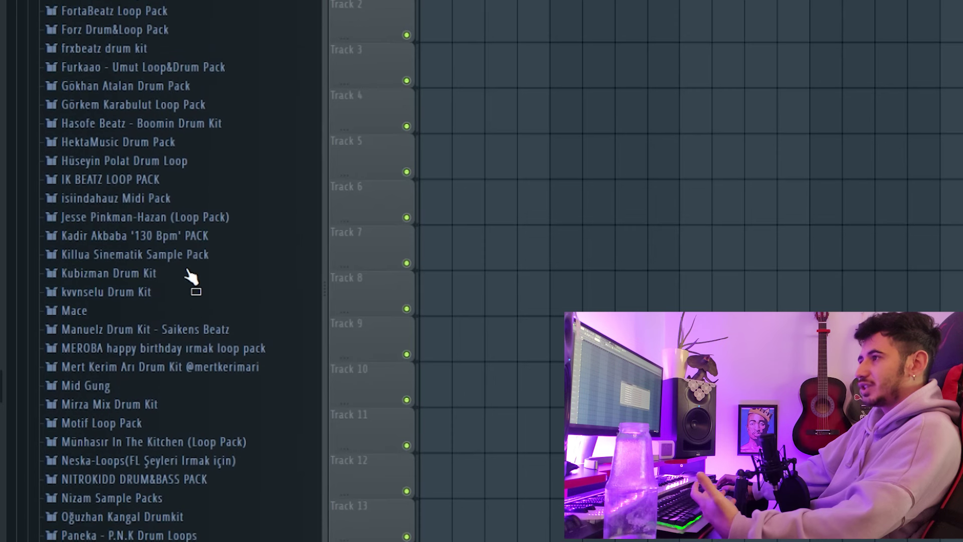
{"action": "scroll", "coordinate": [160, 210], "scroll_direction": "up", "scroll_amount": 7}
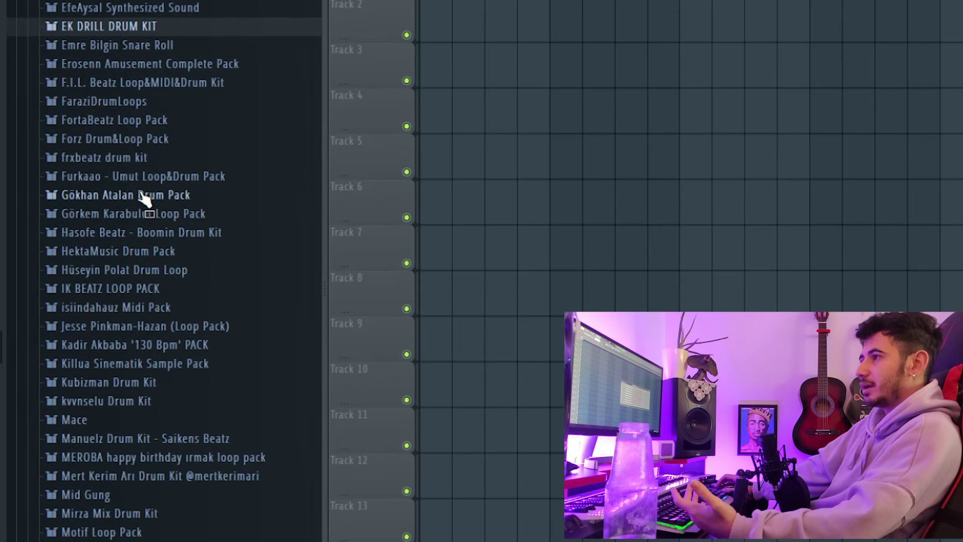
{"action": "scroll", "coordinate": [185, 224], "scroll_direction": "up", "scroll_amount": 7}
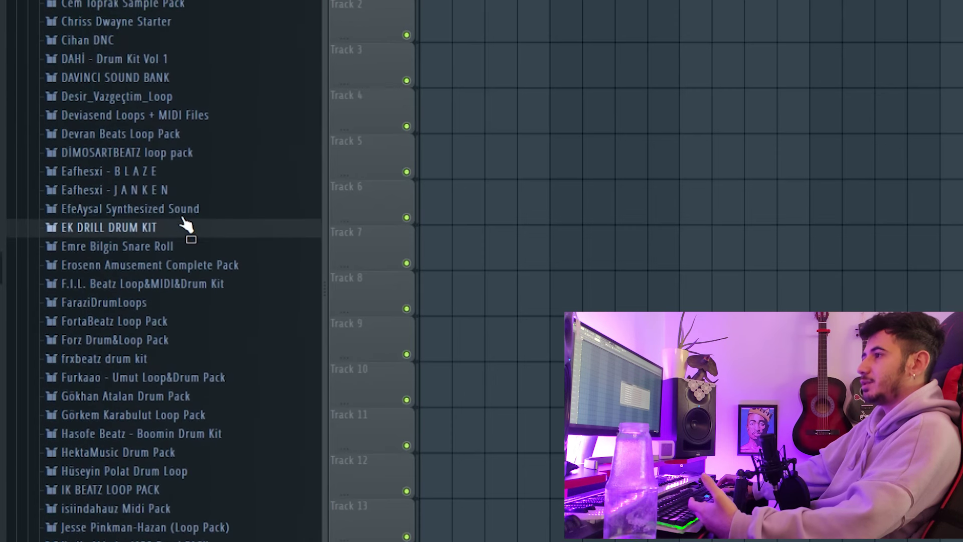
{"action": "scroll", "coordinate": [171, 167], "scroll_direction": "up", "scroll_amount": 7}
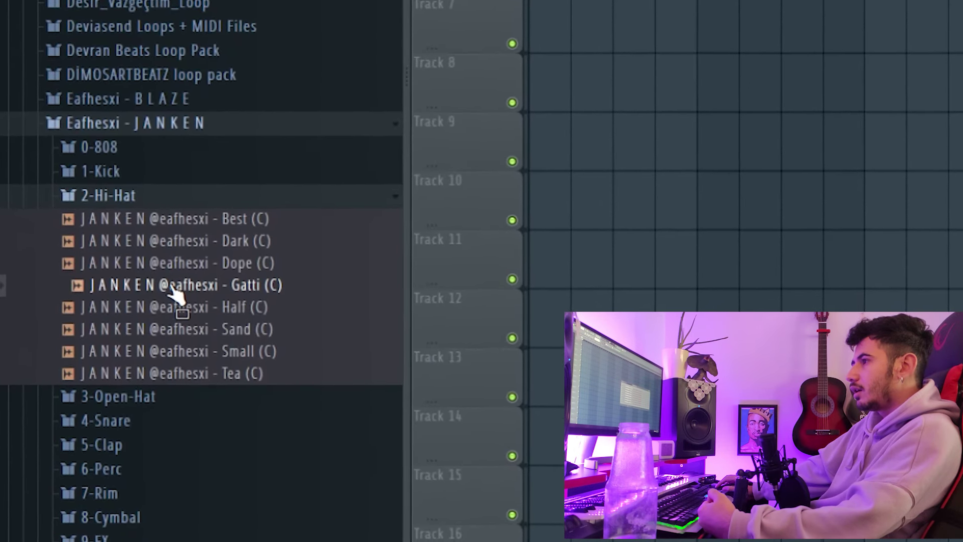
Audition the Half (C) and Sand (C) hi-hats of the J A N K E N kit and browse its kick and snare folders.
{"action": "left_click", "coordinate": [178, 310]}
{"action": "left_click", "coordinate": [199, 324]}
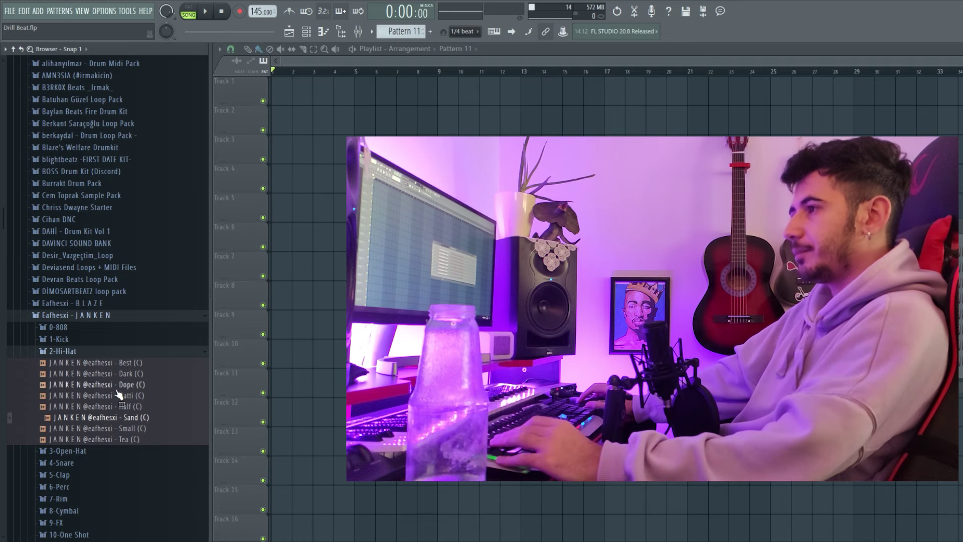
{"action": "left_click", "coordinate": [58, 339]}
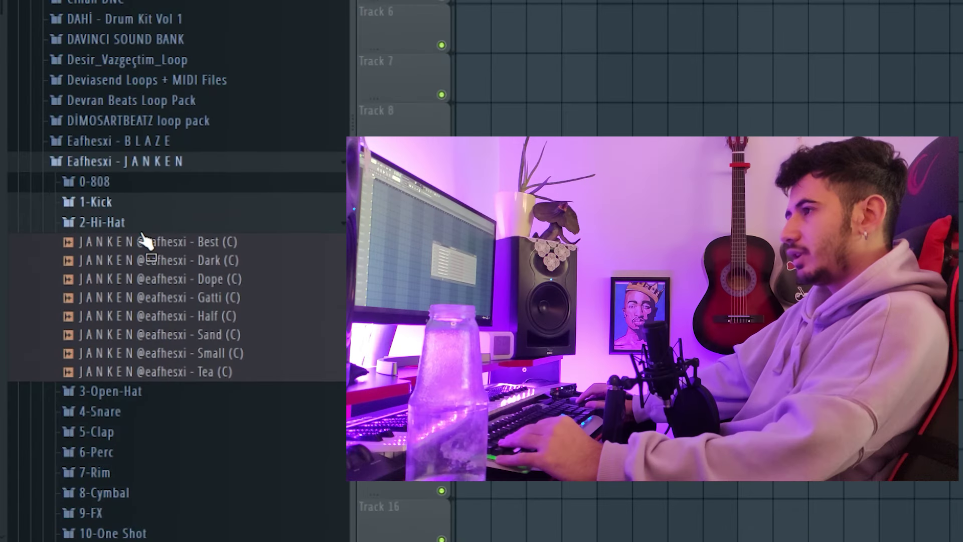
{"action": "left_click", "coordinate": [141, 227]}
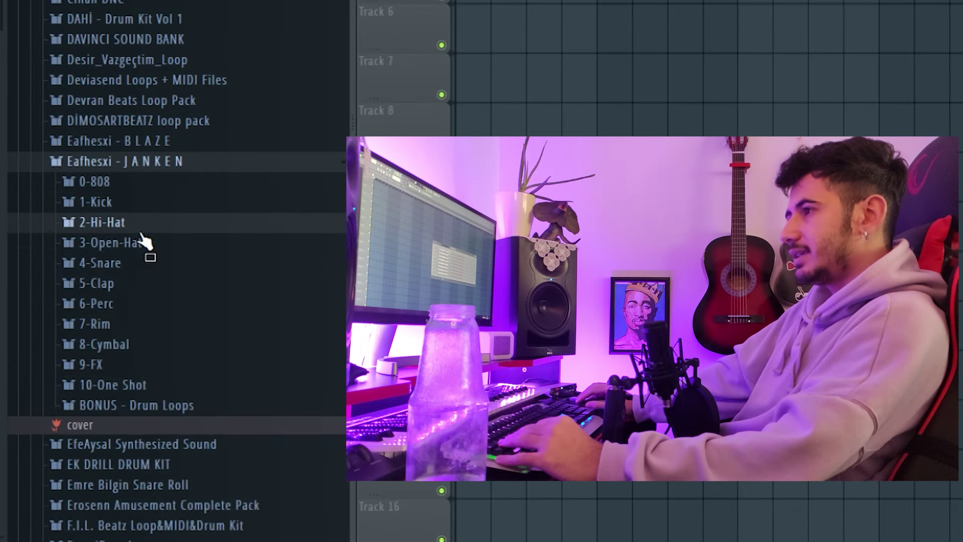
{"action": "left_click", "coordinate": [138, 264]}
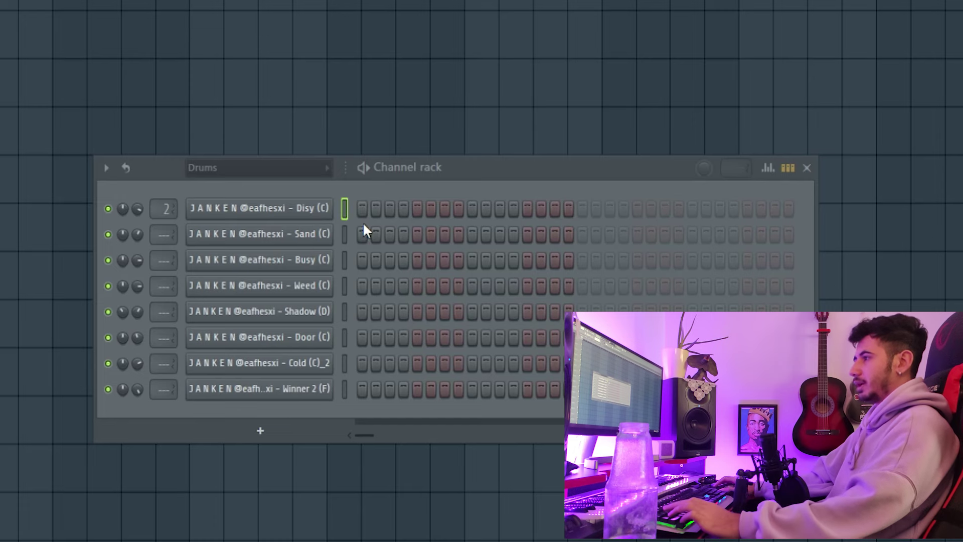
Try filling every second step of the Sand (C) hi-hat channel across two bars, and clear the filled steps.
{"action": "right_click", "coordinate": [329, 233]}
{"action": "left_click", "coordinate": [558, 287]}
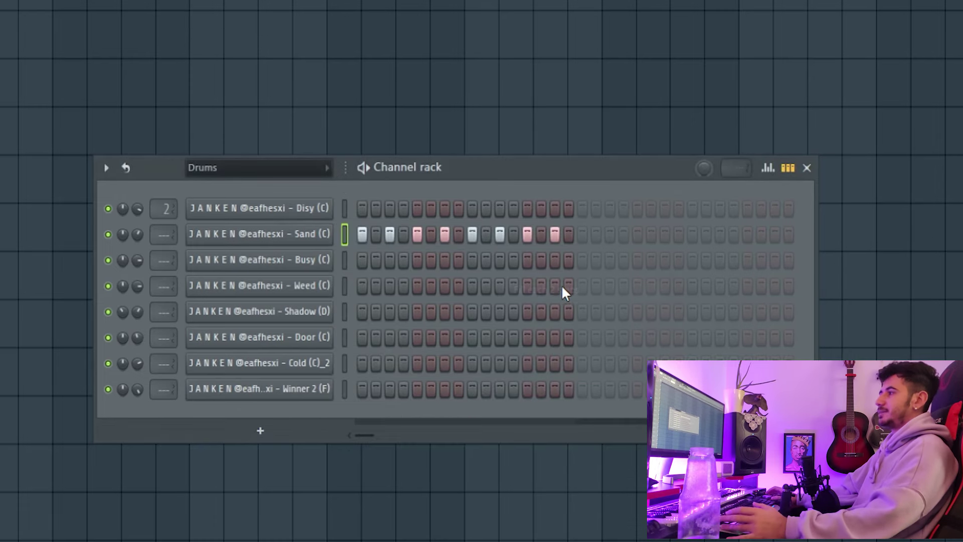
{"action": "right_click", "coordinate": [331, 234]}
{"action": "left_click", "coordinate": [552, 287]}
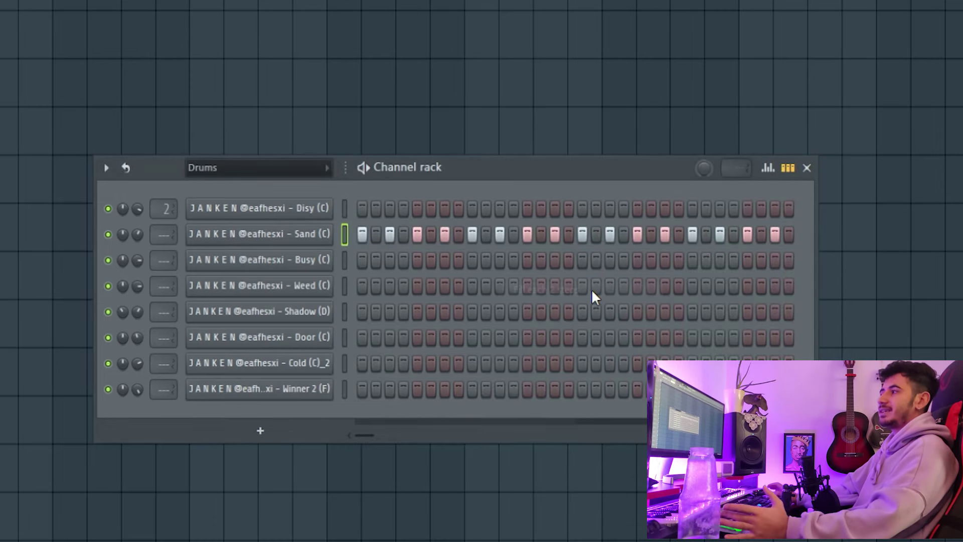
{"action": "left_click_drag", "start_coordinate": [788, 234], "coordinate": [393, 231]}
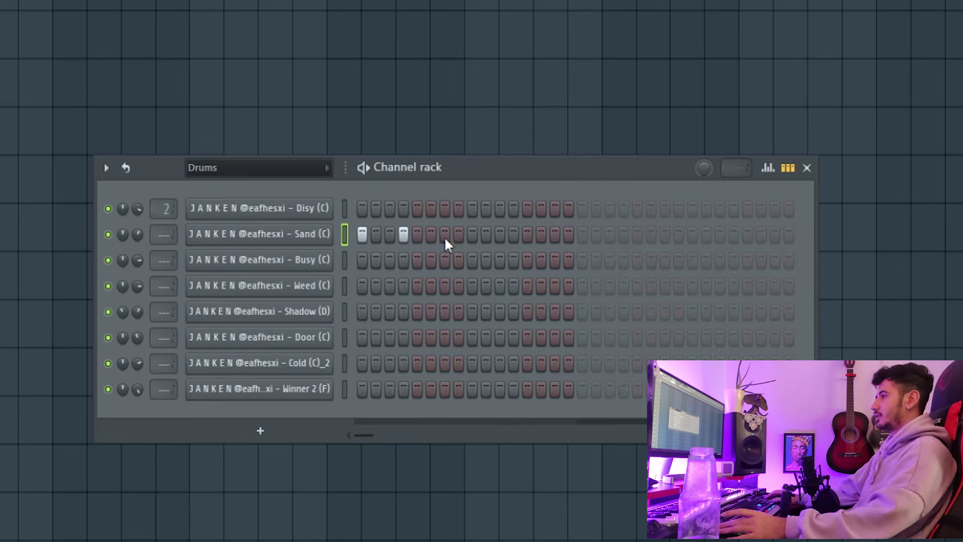
Program the Sand (C) hi-hat on steps 1, 4, 7, 9, 12 and 15, and repeat the same rhythm in the second bar.
{"action": "left_click", "coordinate": [472, 235]}
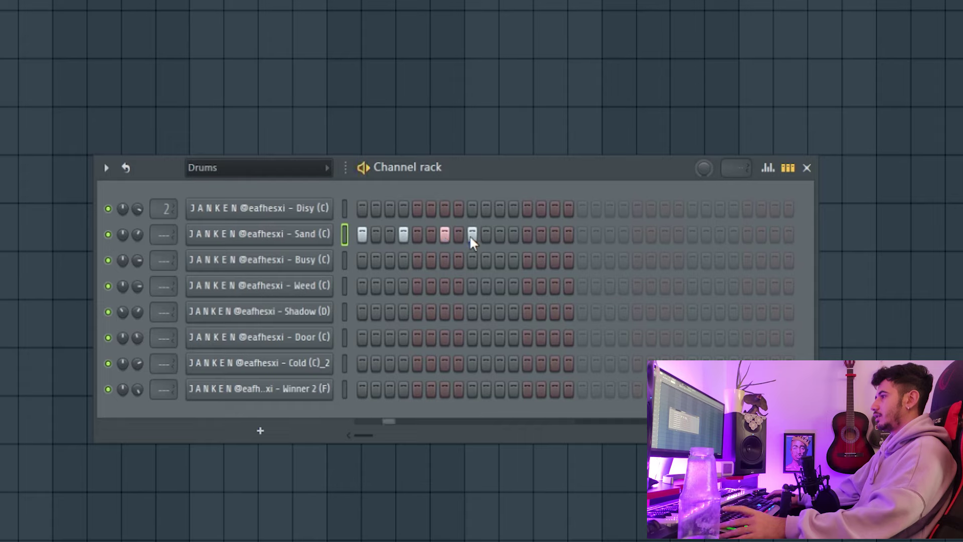
{"action": "left_click", "coordinate": [513, 236]}
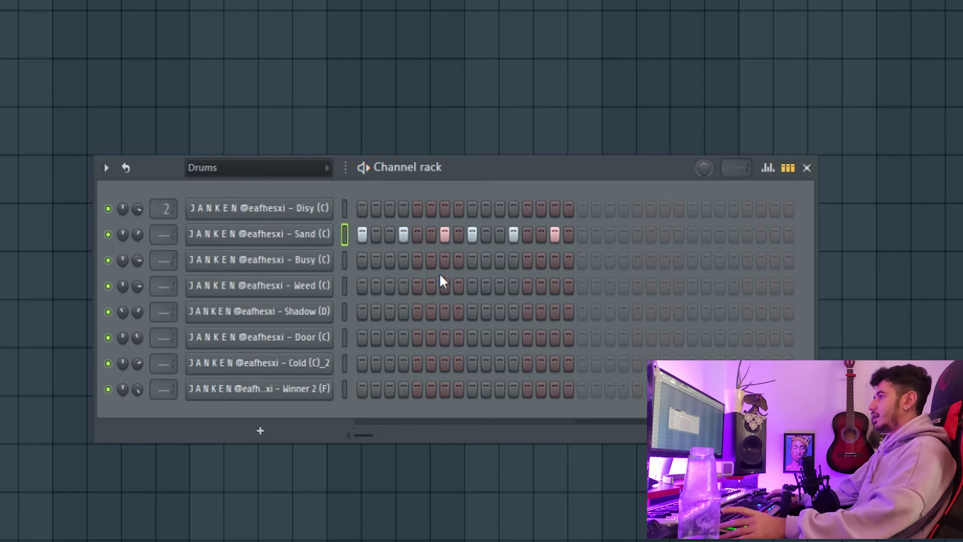
{"action": "left_click", "coordinate": [689, 238]}
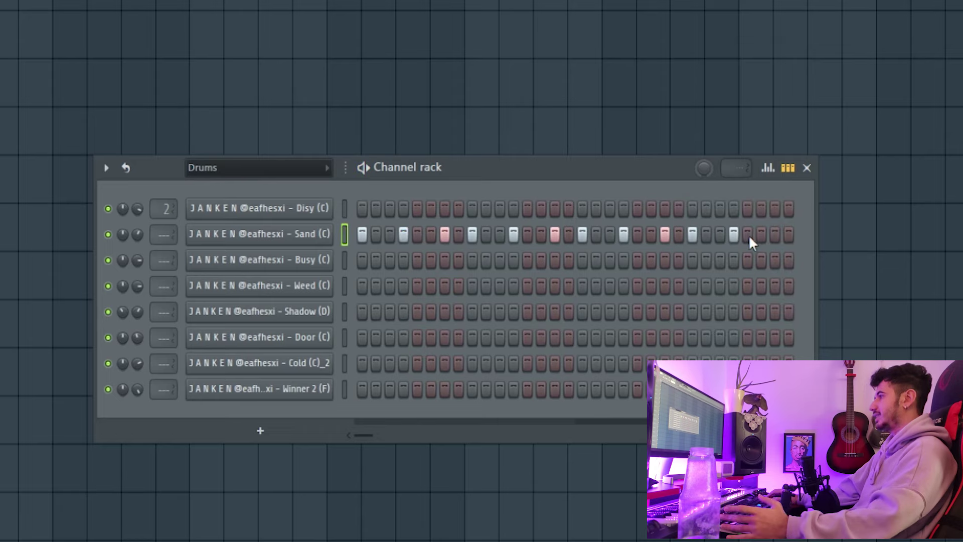
{"action": "left_click", "coordinate": [773, 236]}
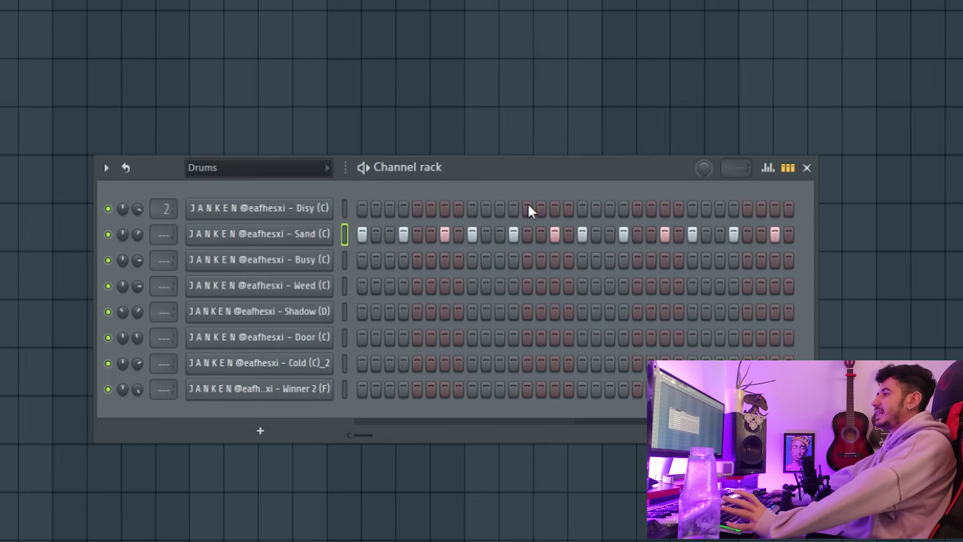
Try different hit positions on the Busy (C) channel and set its hits on steps 9 and 29.
{"action": "left_click", "coordinate": [472, 260]}
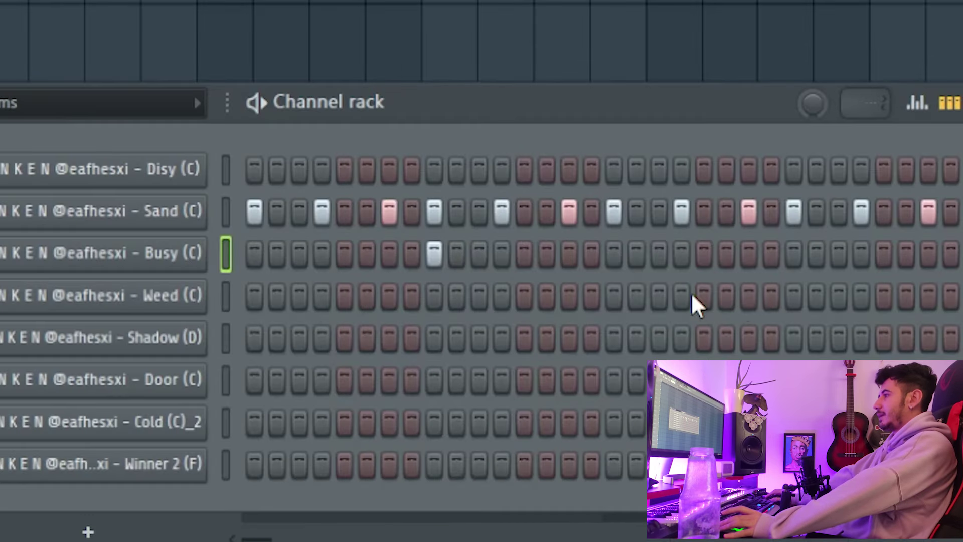
{"action": "left_click", "coordinate": [794, 257]}
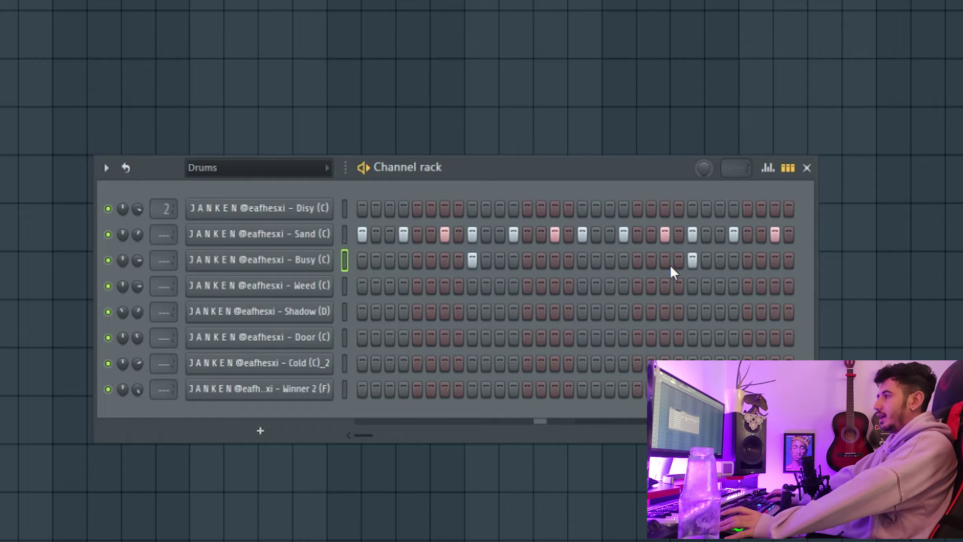
{"action": "left_click", "coordinate": [693, 261]}
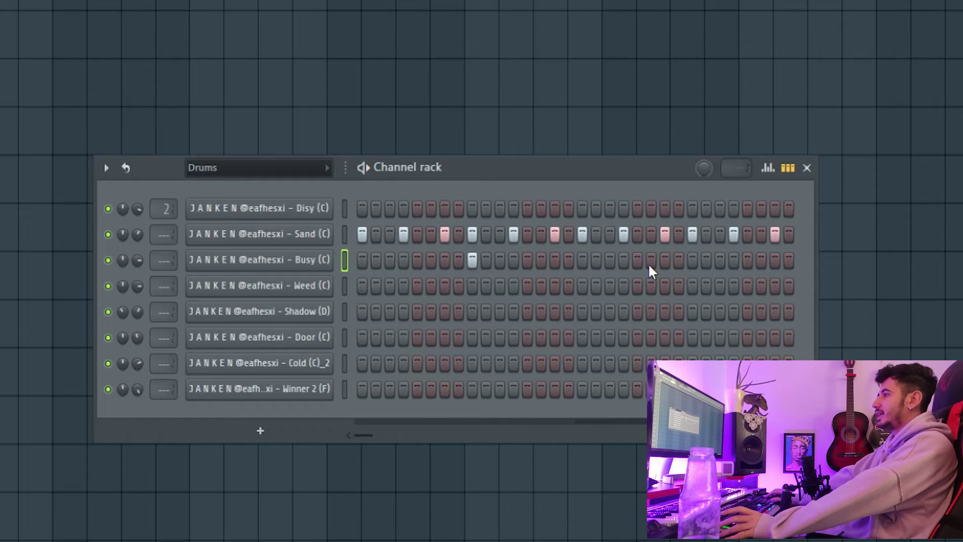
{"action": "left_click", "coordinate": [746, 262]}
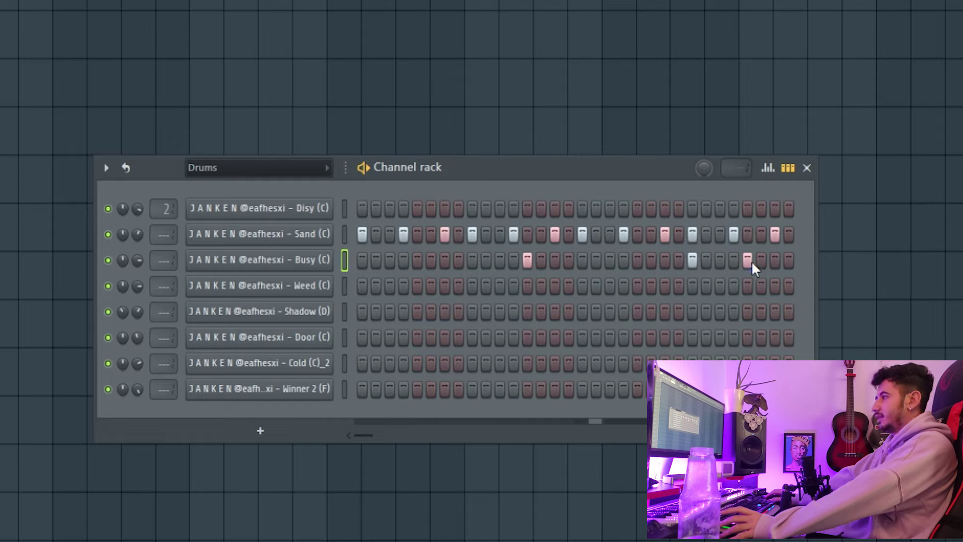
{"action": "left_click_drag", "start_coordinate": [748, 260], "coordinate": [667, 270]}
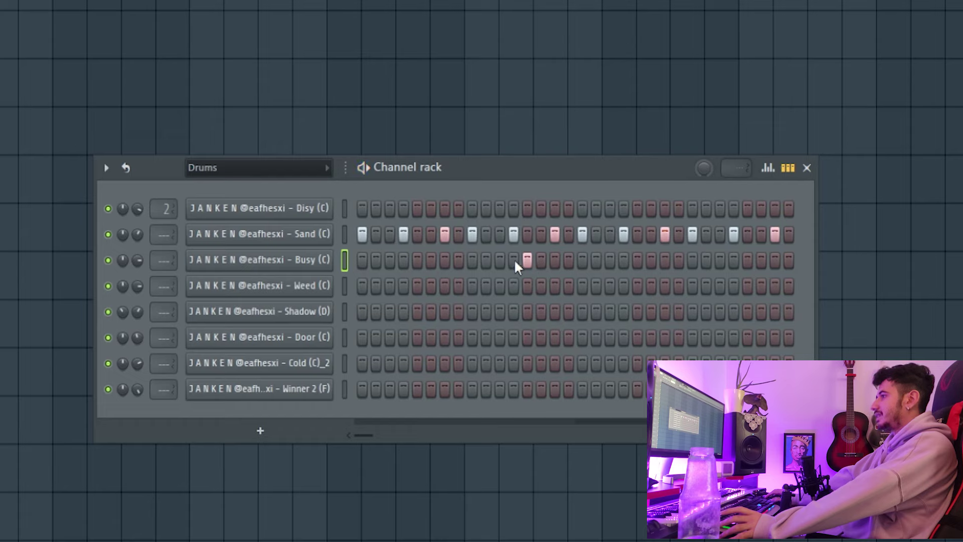
{"action": "left_click", "coordinate": [693, 261]}
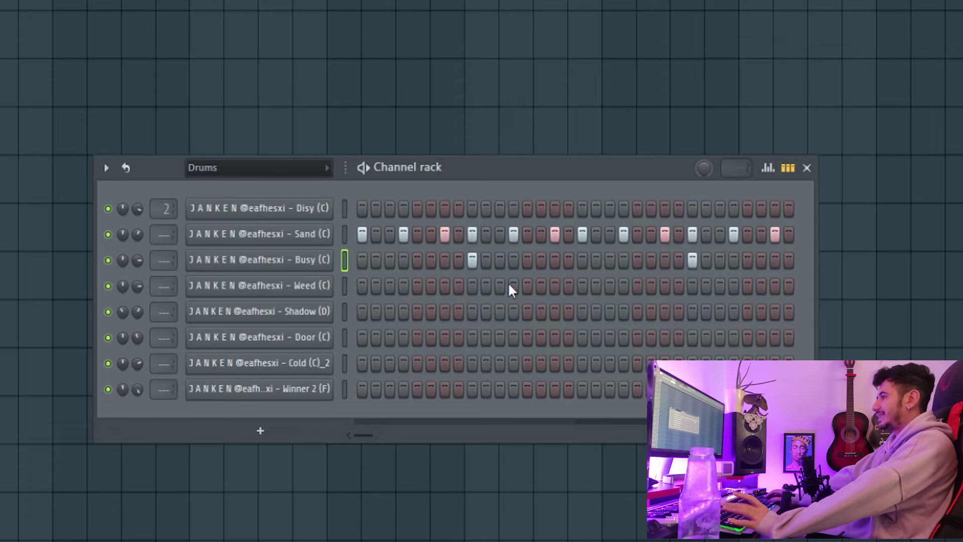
{"action": "left_click", "coordinate": [694, 265]}
{"action": "left_click", "coordinate": [748, 265]}
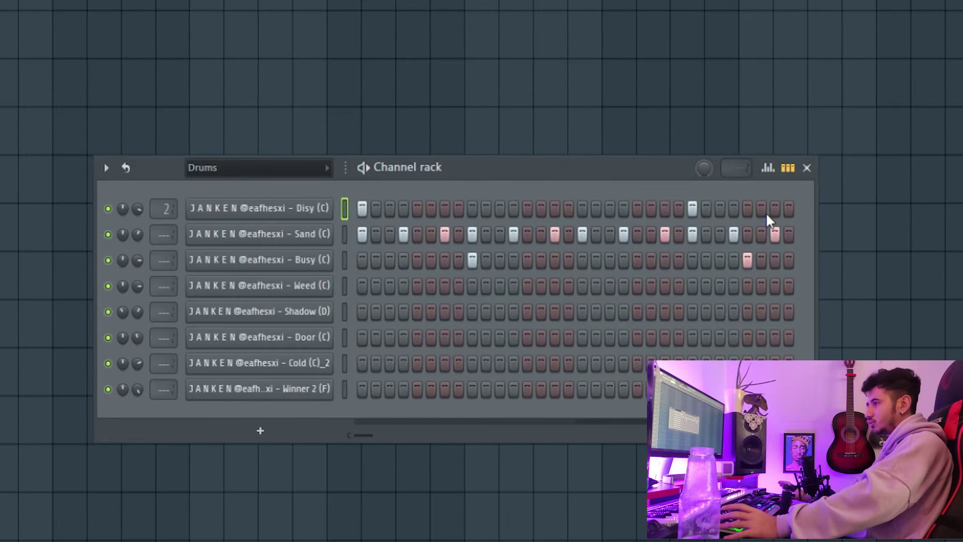
Open the Sand (C) hi-hat in the piano roll and delete the last two C5 notes before bar 2.
{"action": "right_click", "coordinate": [341, 230]}
{"action": "left_click", "coordinate": [364, 236]}
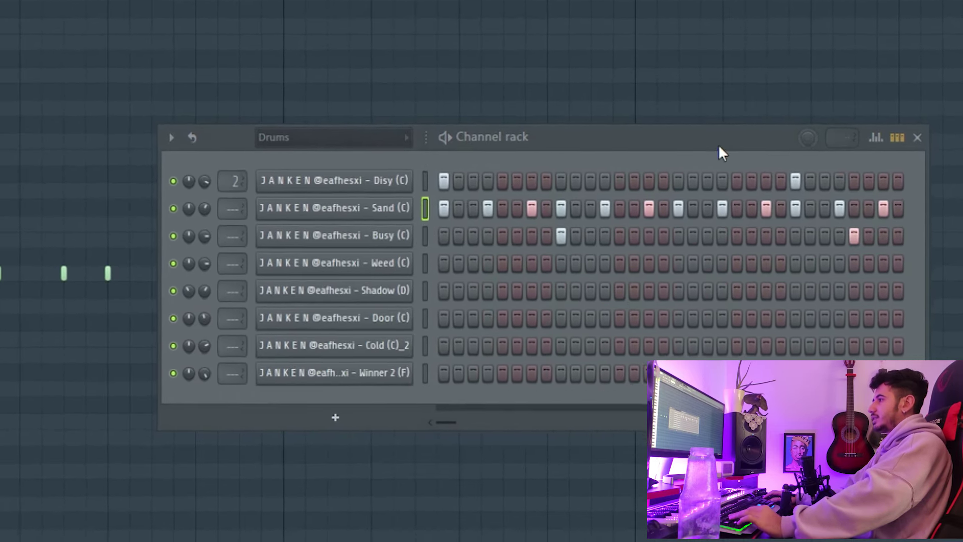
{"action": "key", "text": "F6"}
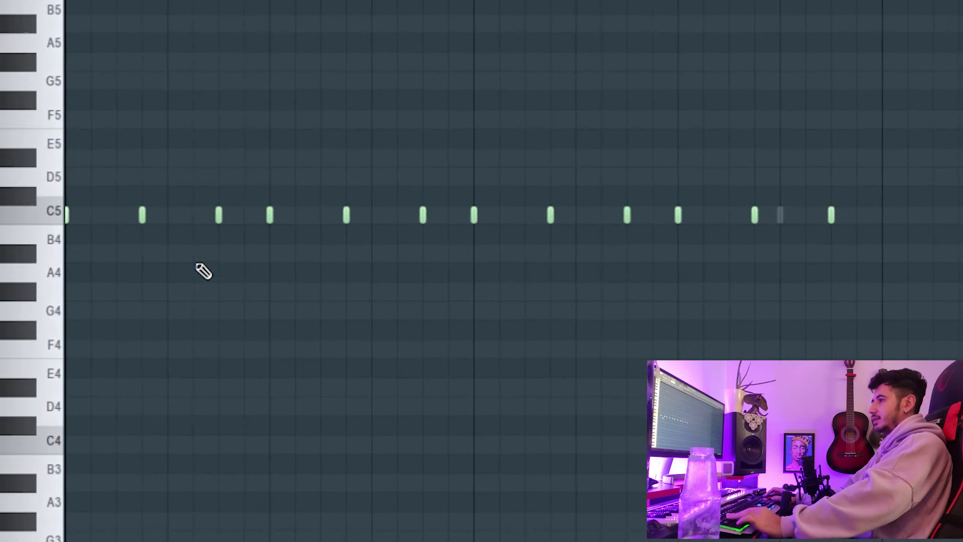
{"action": "key", "text": "space"}
{"action": "key", "text": "space"}
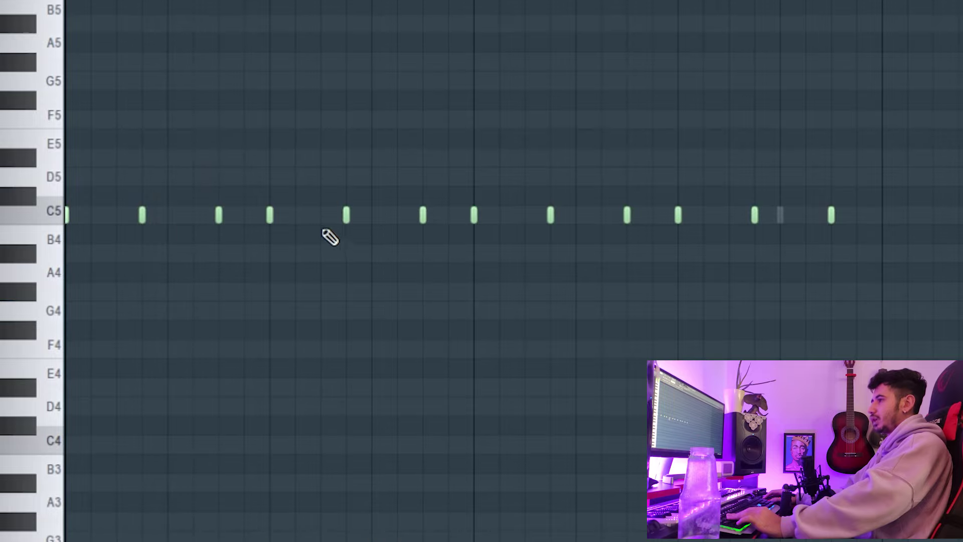
{"action": "right_click", "coordinate": [424, 214]}
{"action": "key", "text": "space"}
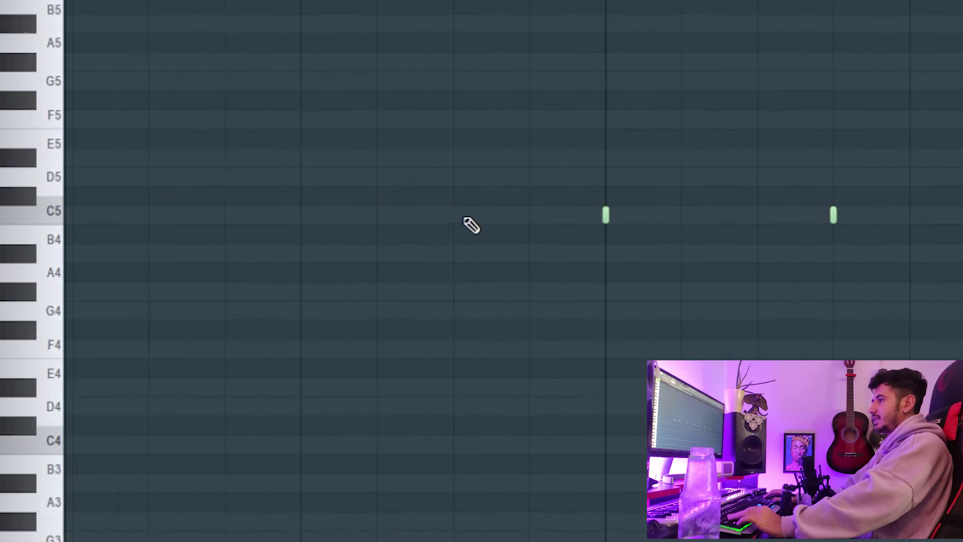
Add C5 hi-hat notes on steps 15 and 16 of bar 1, with velocities rising toward bar 2, and play the pattern.
{"action": "left_click_drag", "start_coordinate": [505, 541], "coordinate": [504, 520]}
{"action": "left_click_drag", "start_coordinate": [441, 318], "coordinate": [523, 207]}
{"action": "left_click_drag", "start_coordinate": [539, 244], "coordinate": [524, 209]}
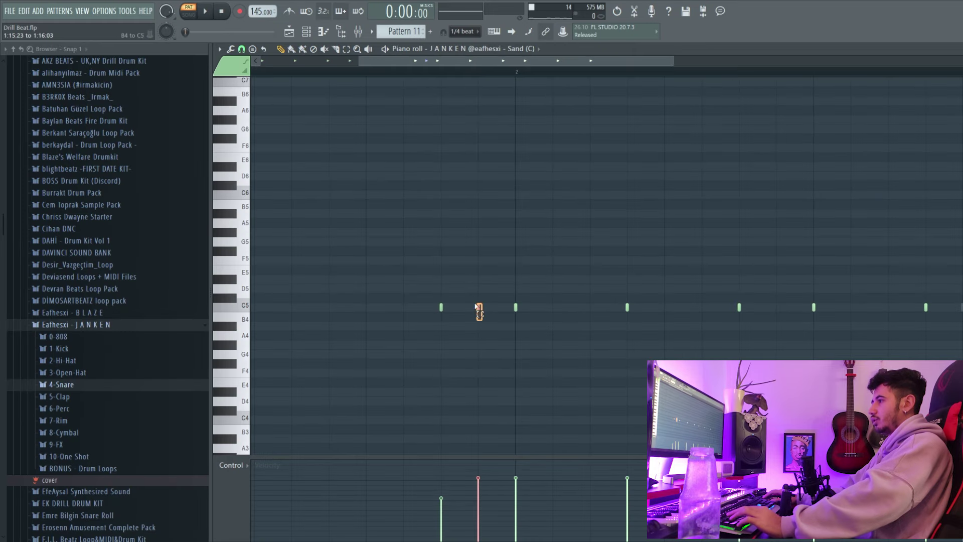
{"action": "left_click", "coordinate": [497, 353], "text": "ctrl"}
{"action": "scroll", "coordinate": [508, 370], "scroll_direction": "down", "scroll_amount": 5}
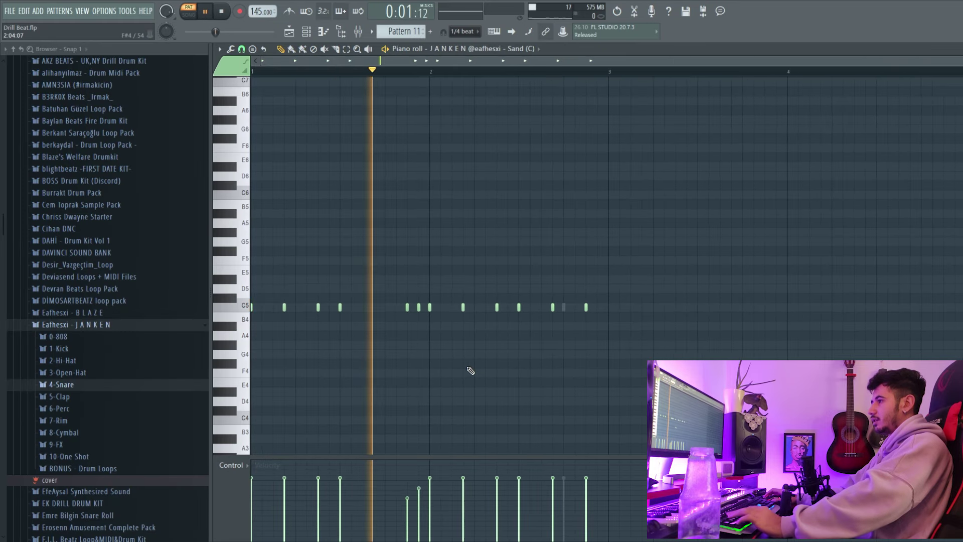
Hide the browser and play the pattern to review the Sand (C) hi-hat notes across both bars.
{"action": "scroll", "coordinate": [439, 370], "scroll_direction": "up", "scroll_amount": 2}
{"action": "scroll", "coordinate": [439, 370], "scroll_direction": "up", "scroll_amount": 1}
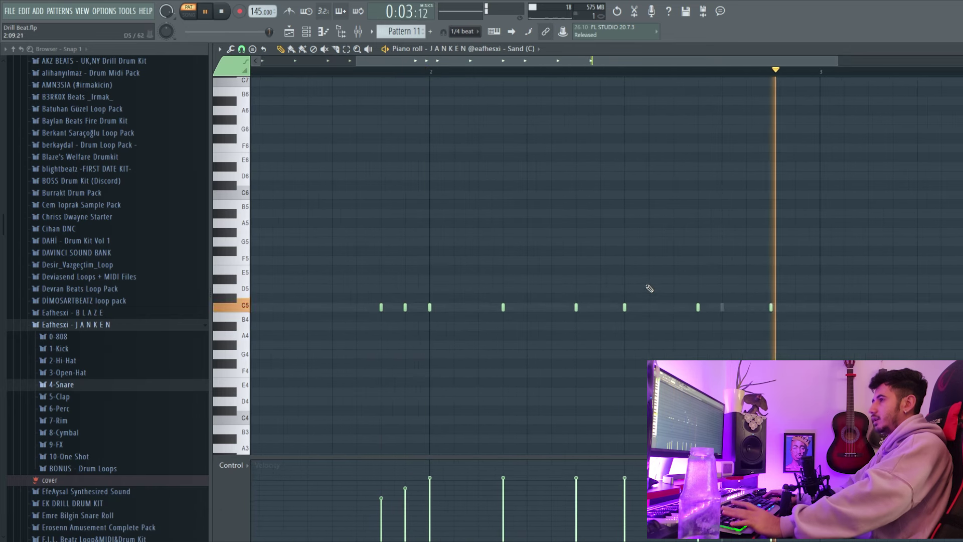
{"action": "key", "text": "space"}
{"action": "left_click", "coordinate": [337, 34]}
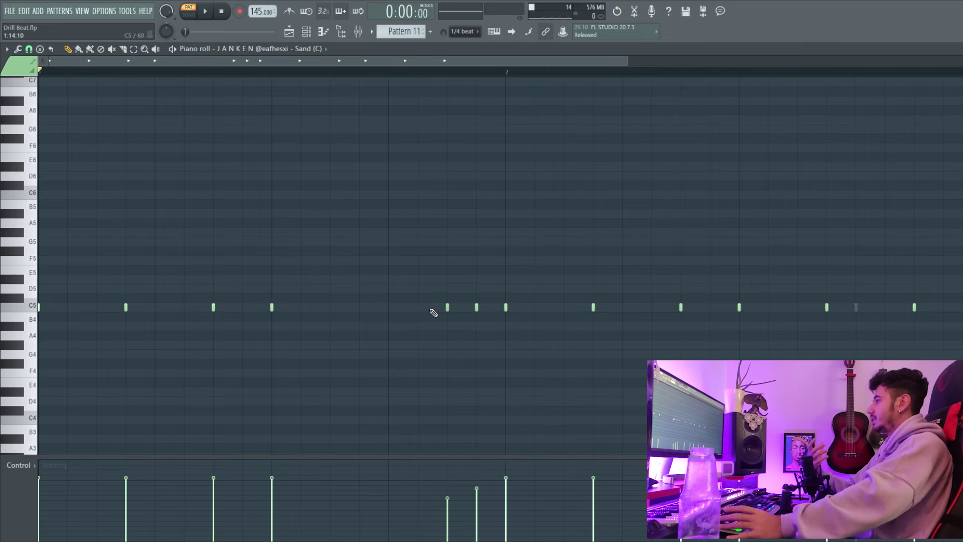
{"action": "key", "text": "space"}
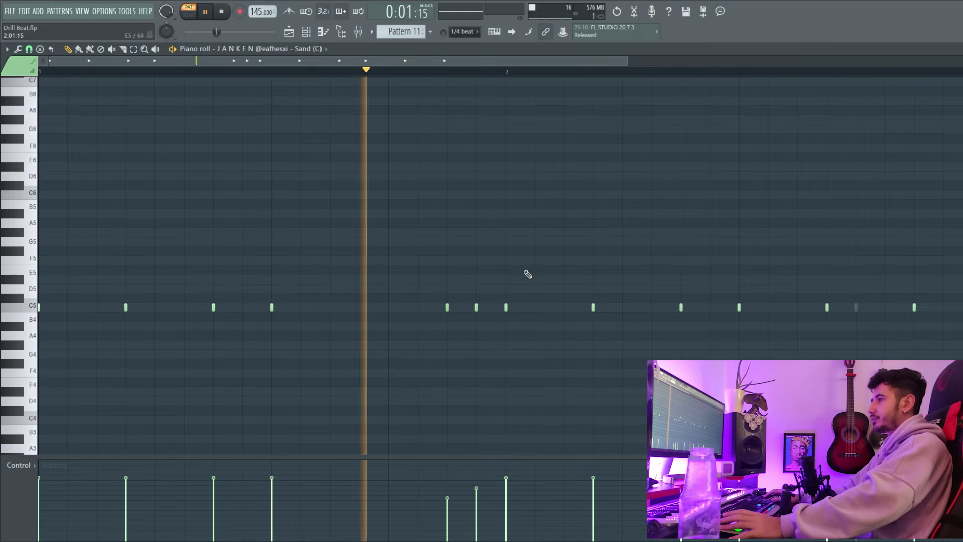
{"action": "key", "text": "space"}
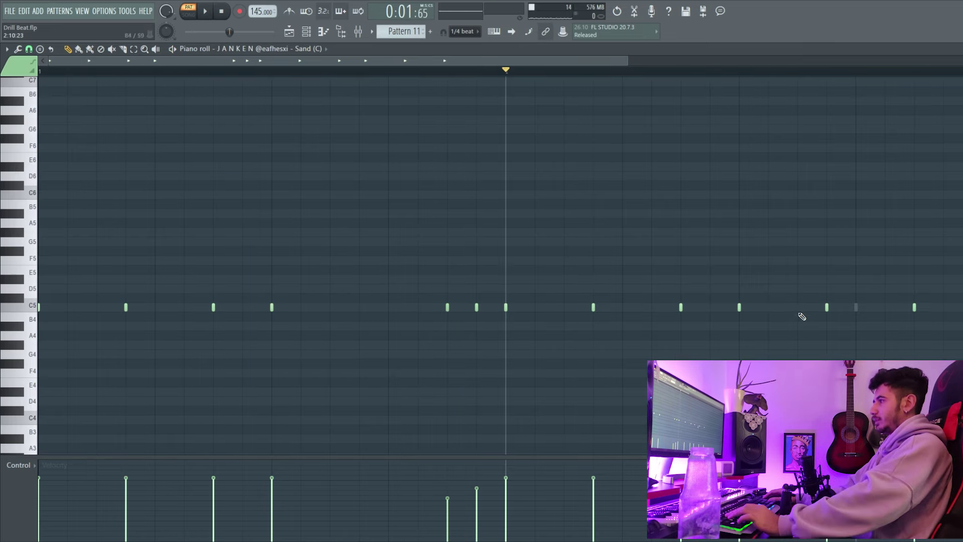
Turn the C5 hi-hat on step 12 of bar 2 into a chopped roll of four notes spanning steps 11 and 12.
{"action": "left_click", "coordinate": [659, 1]}
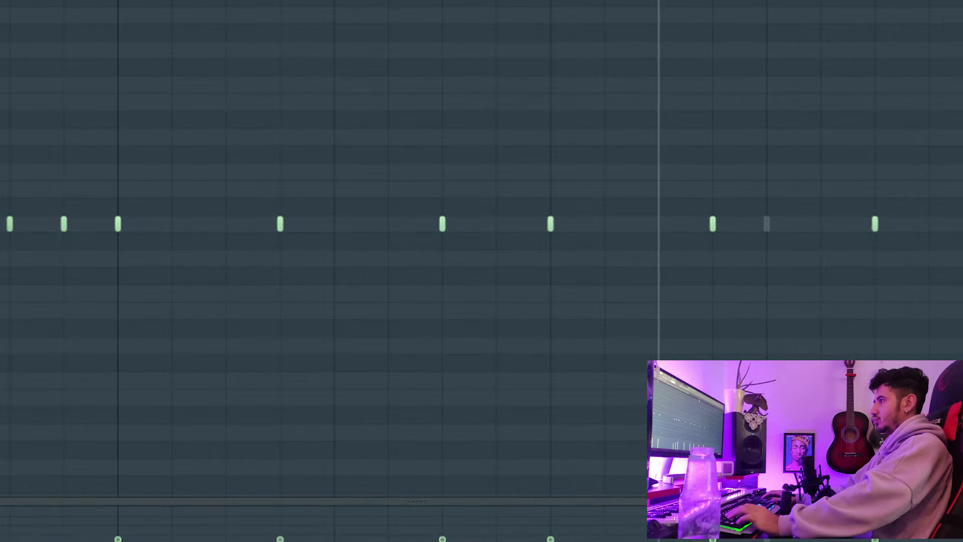
{"action": "key", "text": "space"}
{"action": "key", "text": "space"}
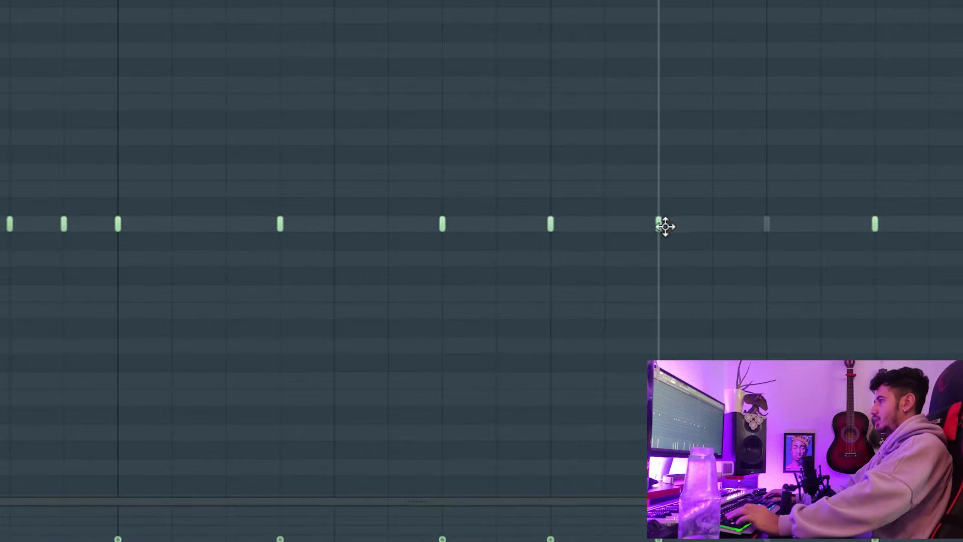
{"action": "left_click_drag", "start_coordinate": [662, 223], "coordinate": [765, 224]}
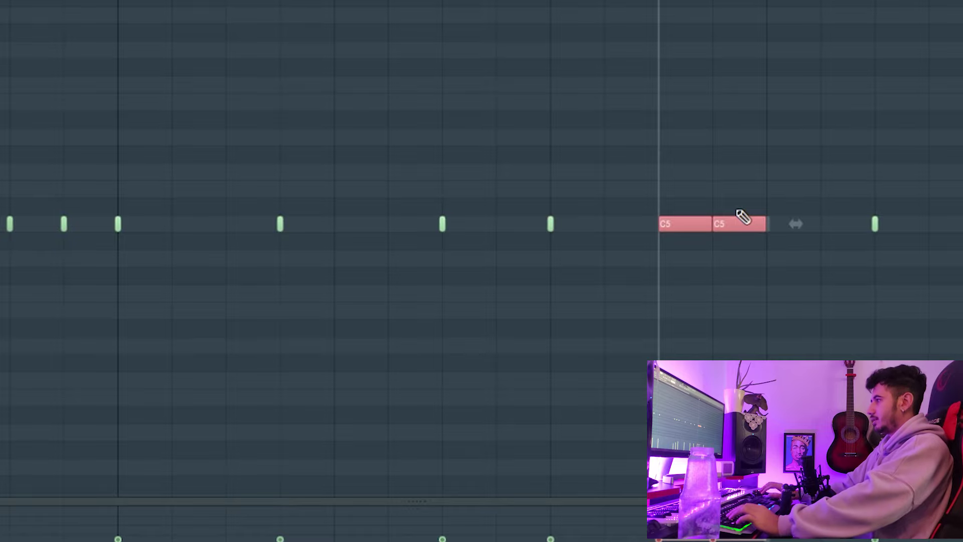
{"action": "key", "text": "alt+u"}
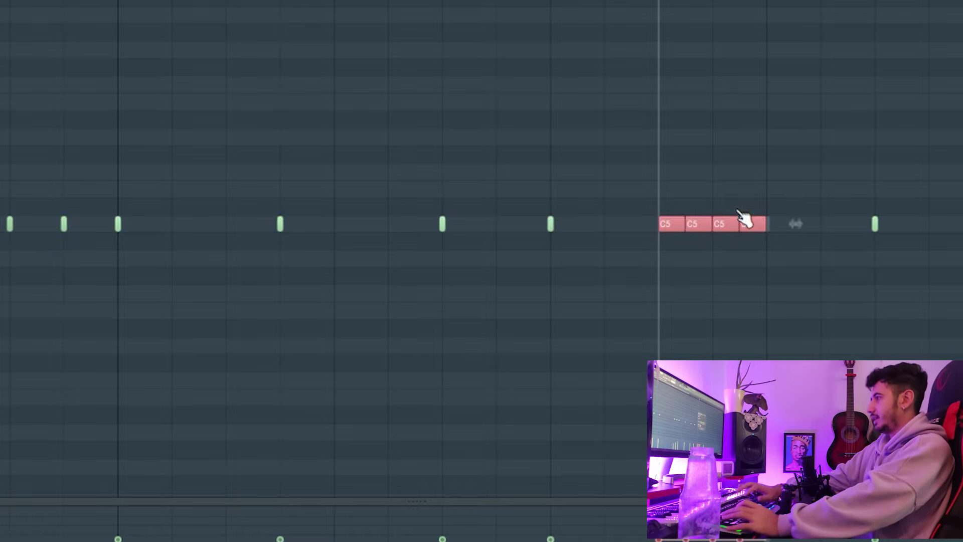
{"action": "left_click_drag", "start_coordinate": [753, 37], "coordinate": [962, 37]}
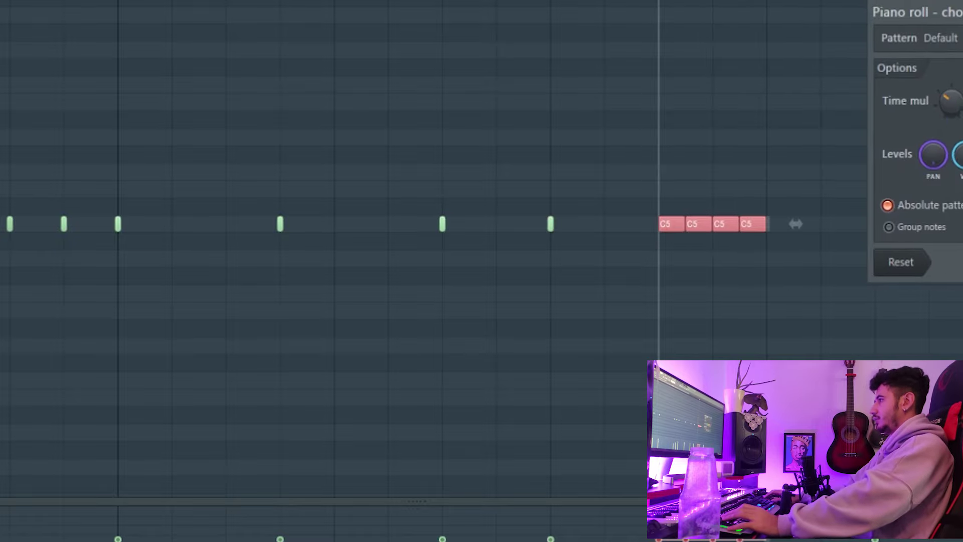
{"action": "key", "text": "Return"}
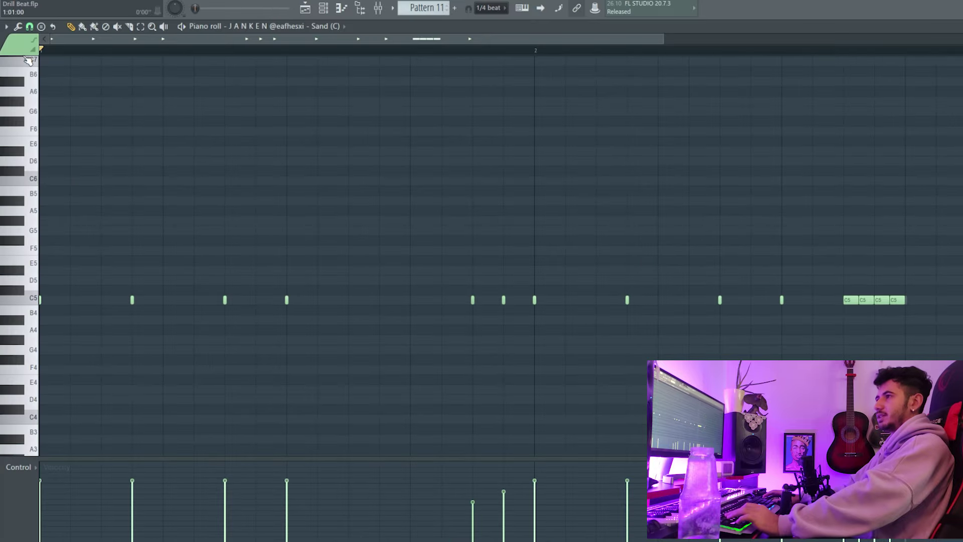
Program Weed (C) on steps 24 and 27, Shadow (D) on steps 13 to 15 and Door (C) on step 29, and play the pattern.
{"action": "key", "text": "space"}
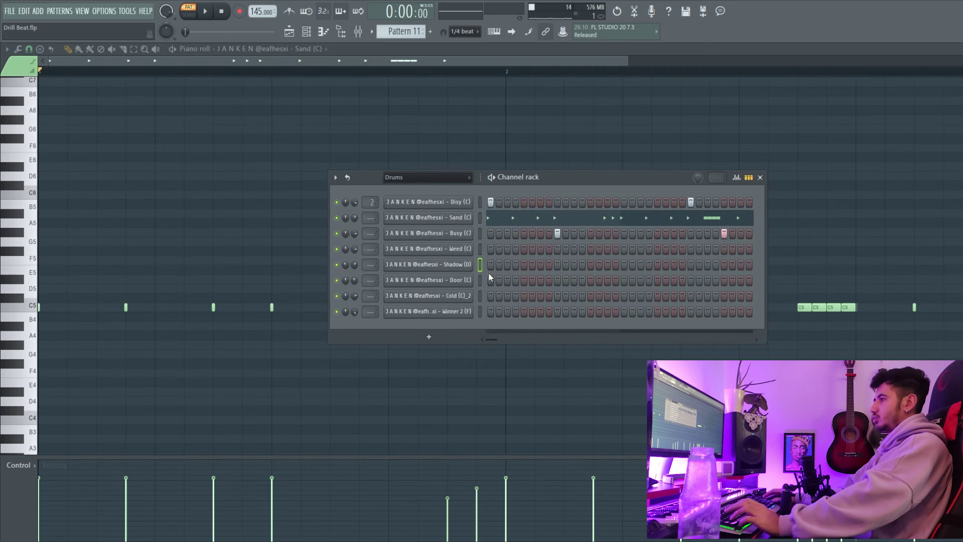
{"action": "key", "text": "space"}
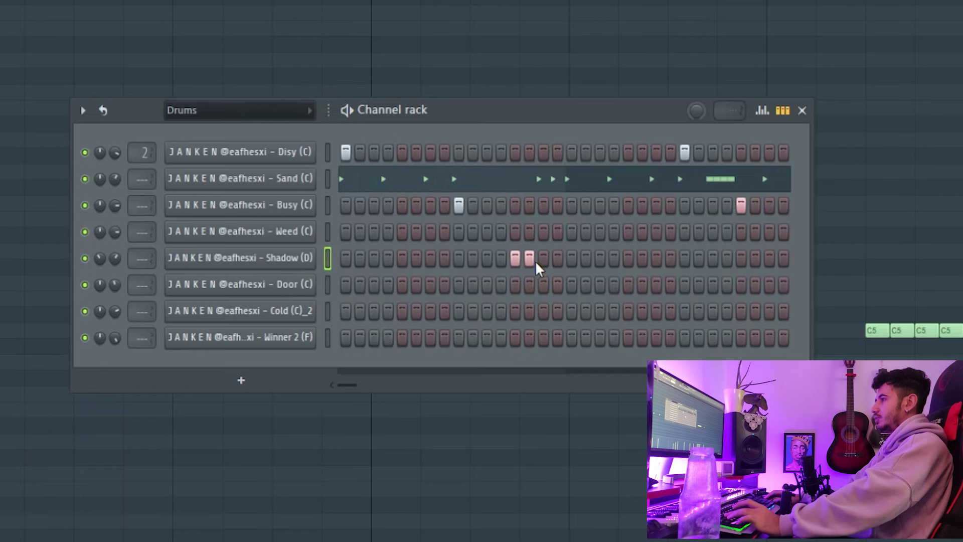
{"action": "left_click", "coordinate": [544, 258]}
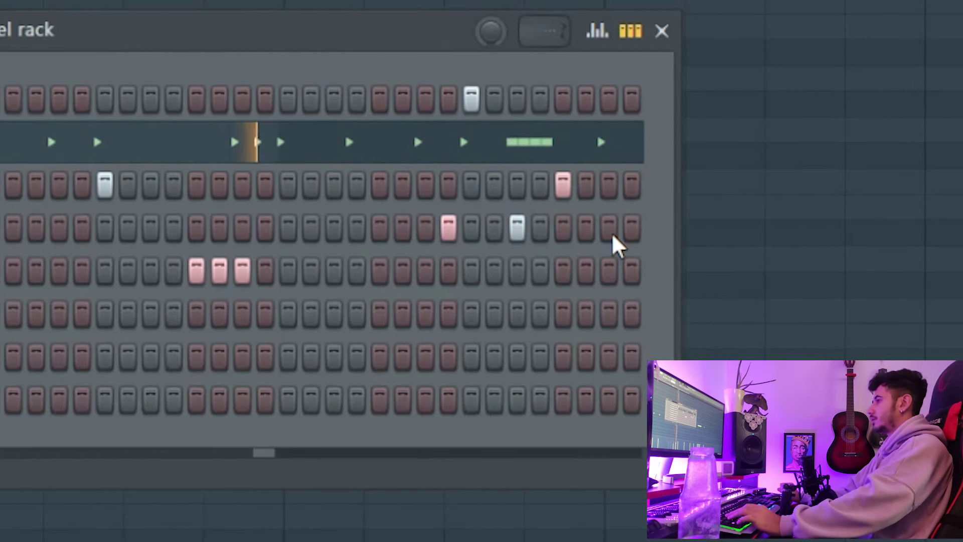
{"action": "key", "text": "space"}
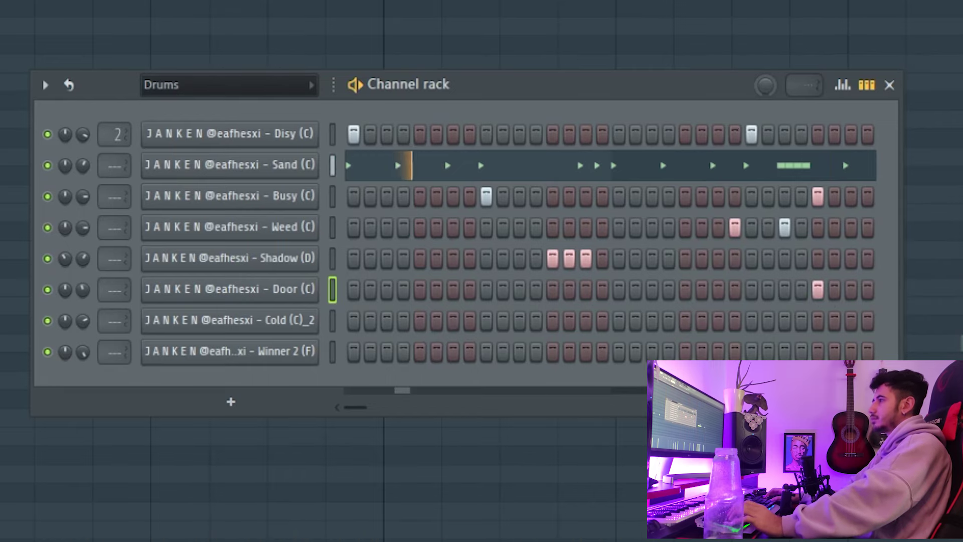
{"action": "key", "text": "space"}
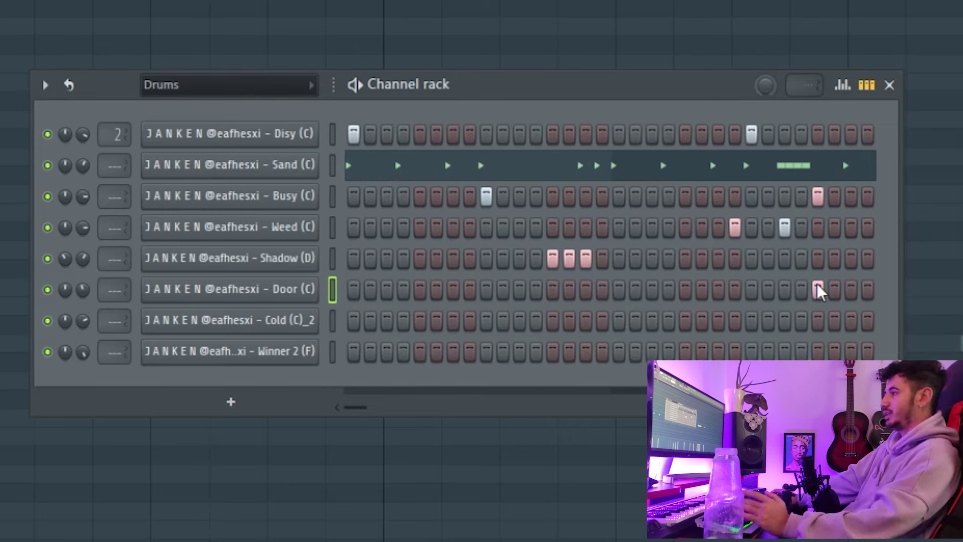
Fill Track 1 with Drums clips from bar 1 to bar 17 and make the clip at bar 3 unique.
{"action": "left_click", "coordinate": [65, 97]}
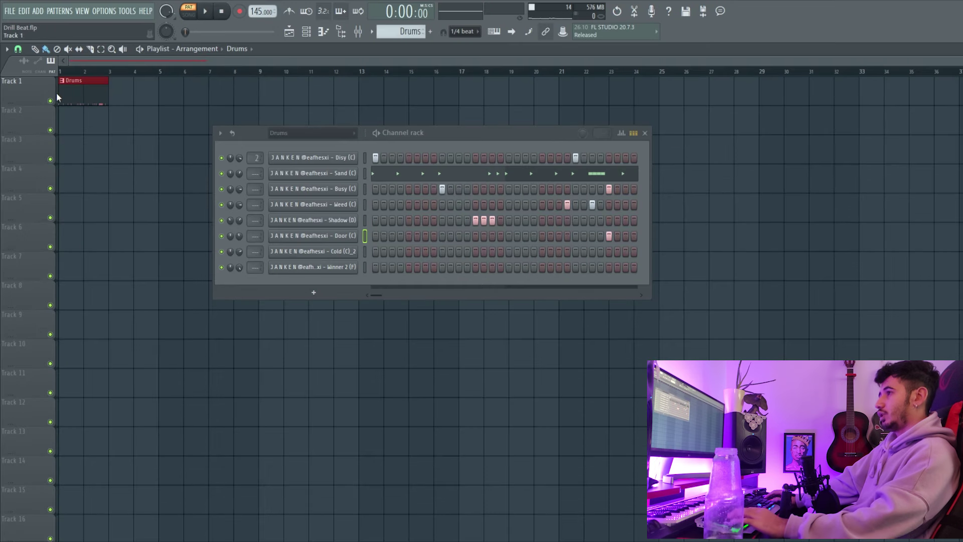
{"action": "left_click_drag", "start_coordinate": [72, 96], "coordinate": [226, 95]}
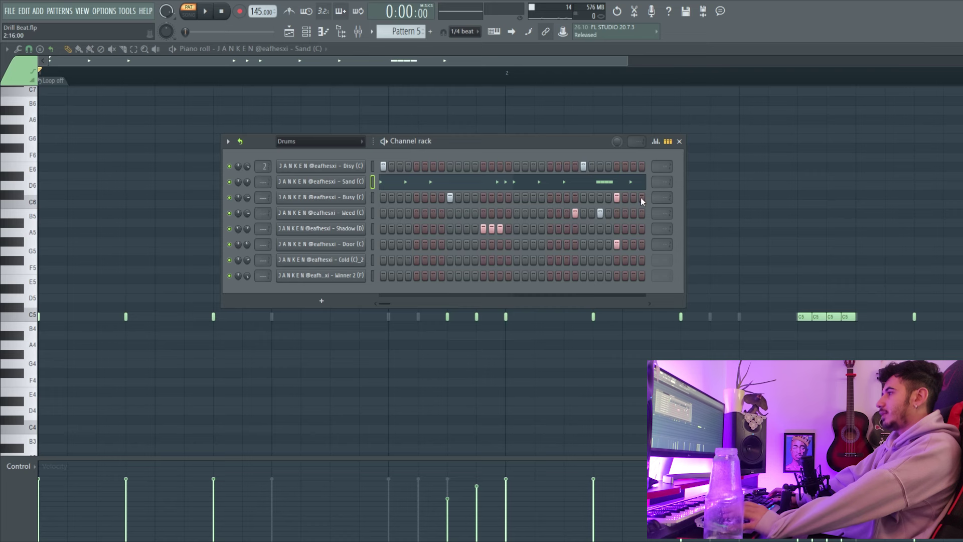
{"action": "key", "text": "F5"}
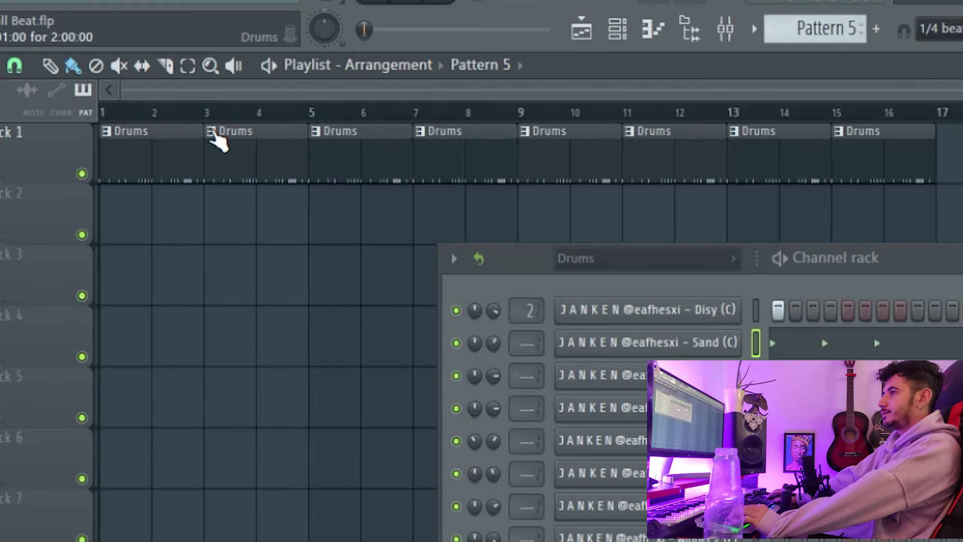
{"action": "right_click", "coordinate": [114, 82]}
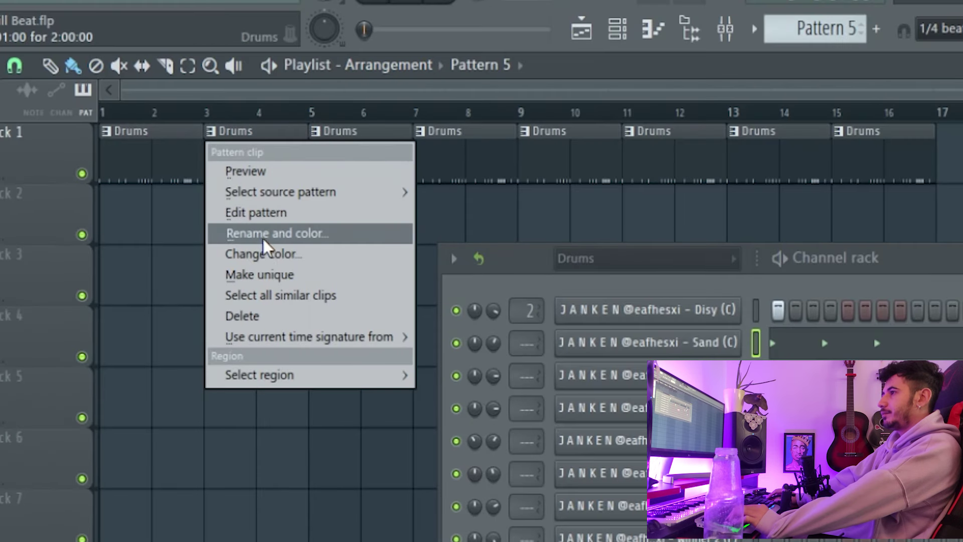
{"action": "left_click", "coordinate": [146, 148]}
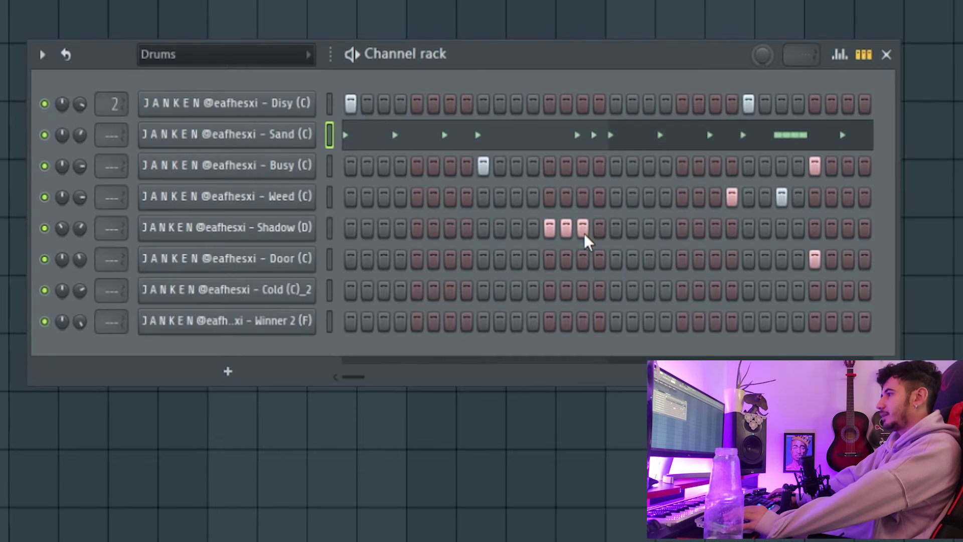
In the unique copy, set the Shadow (D) hits to steps 13, 15 and 16 and add a Weed (C) hit on step 31.
{"action": "key", "text": "space"}
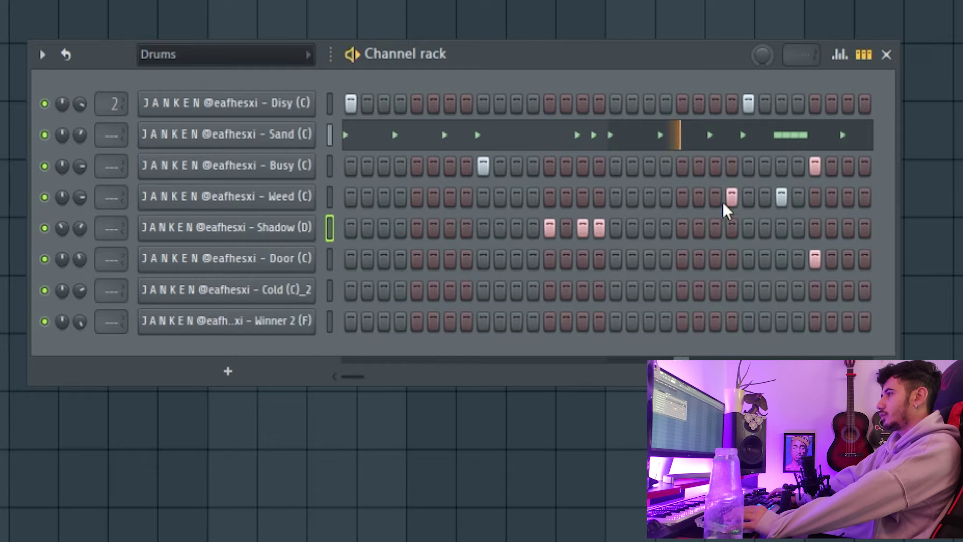
{"action": "key", "text": "space"}
{"action": "left_click", "coordinate": [848, 197]}
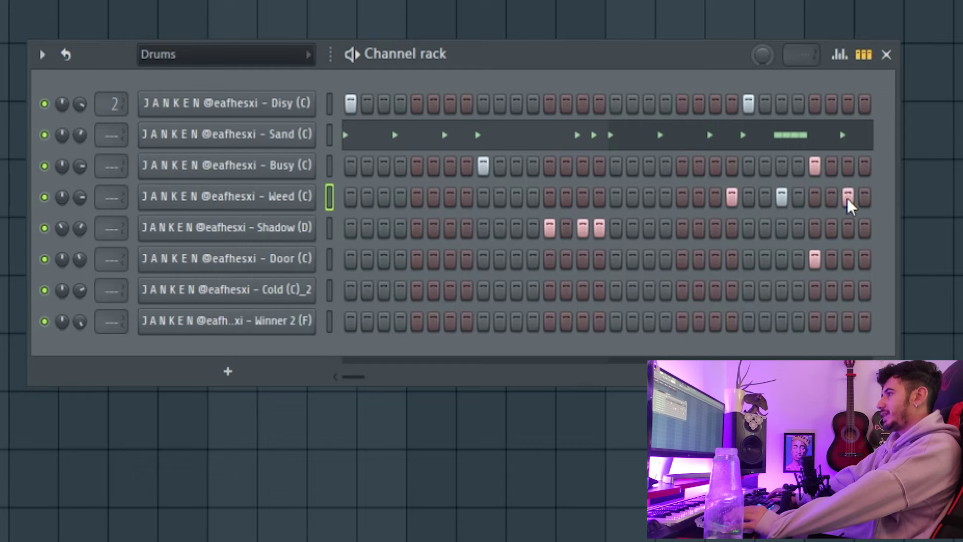
{"action": "key", "text": "space"}
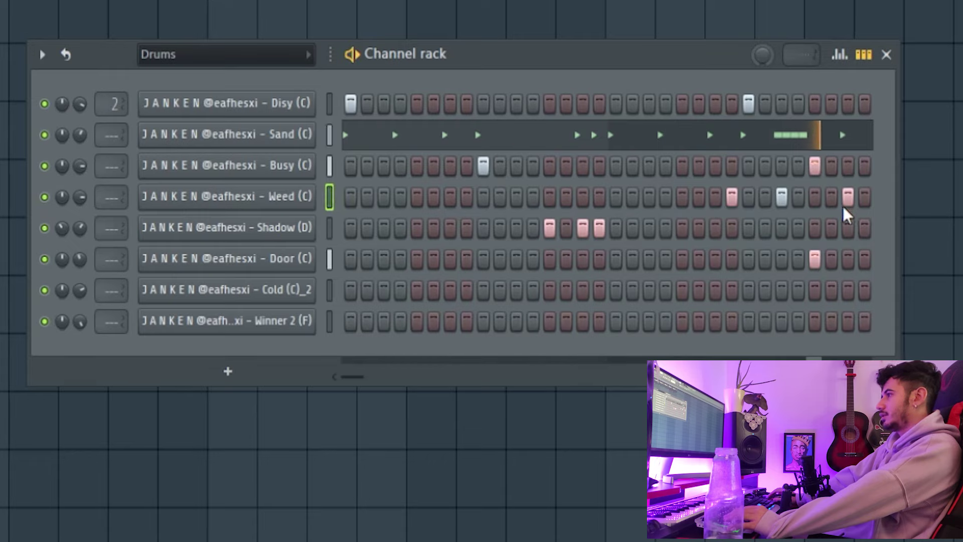
{"action": "key", "text": "space"}
Replace the last Sand (C) hi-hat with a copy of the four-note C5 roll, and move the Door (C) hit to step 21.
{"action": "left_click", "coordinate": [853, 143]}
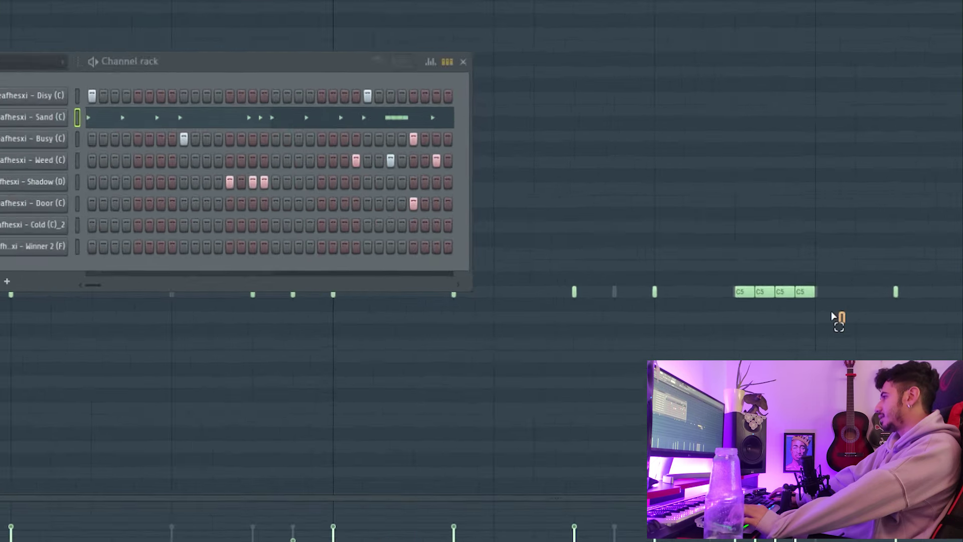
{"action": "left_click_drag", "start_coordinate": [833, 316], "coordinate": [743, 282]}
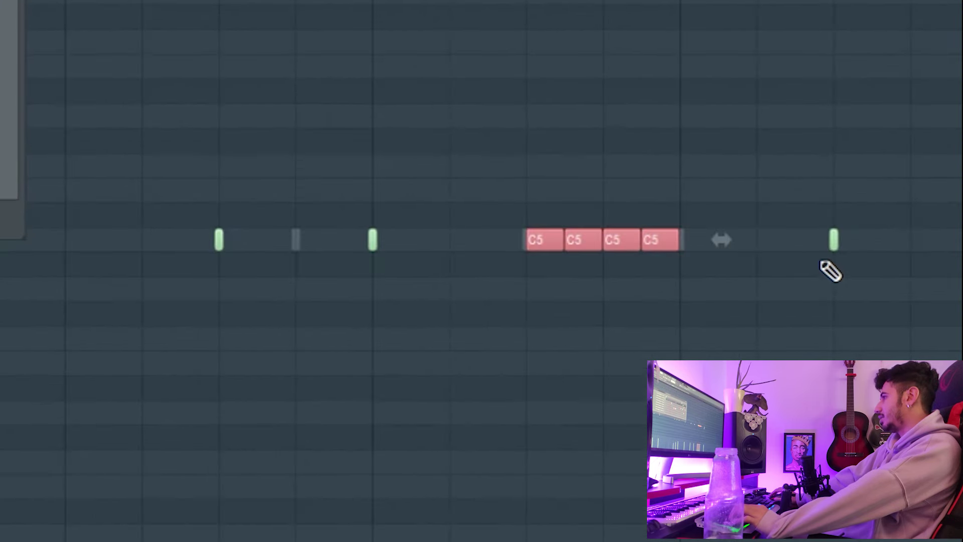
{"action": "right_click", "coordinate": [834, 245]}
{"action": "left_click_drag", "start_coordinate": [592, 242], "coordinate": [861, 237]}
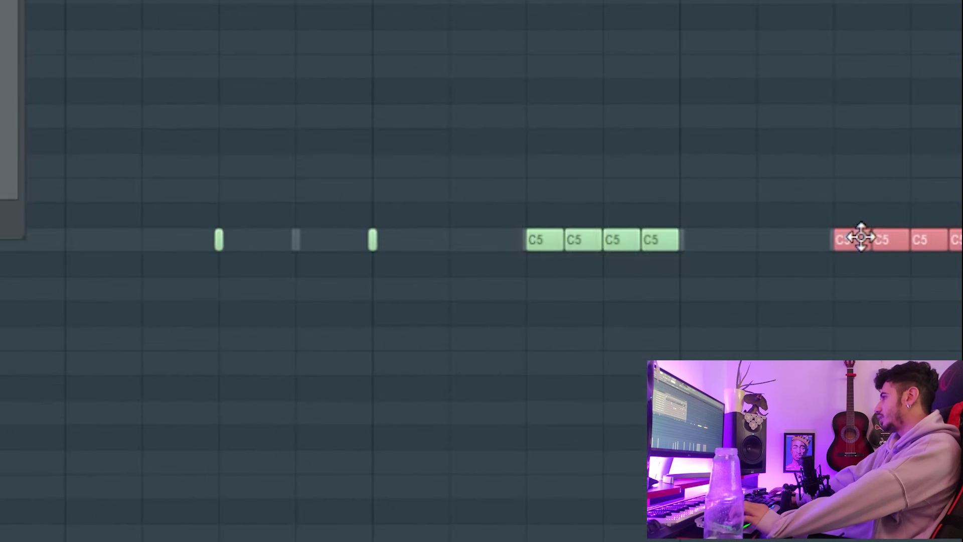
{"action": "key", "text": "space"}
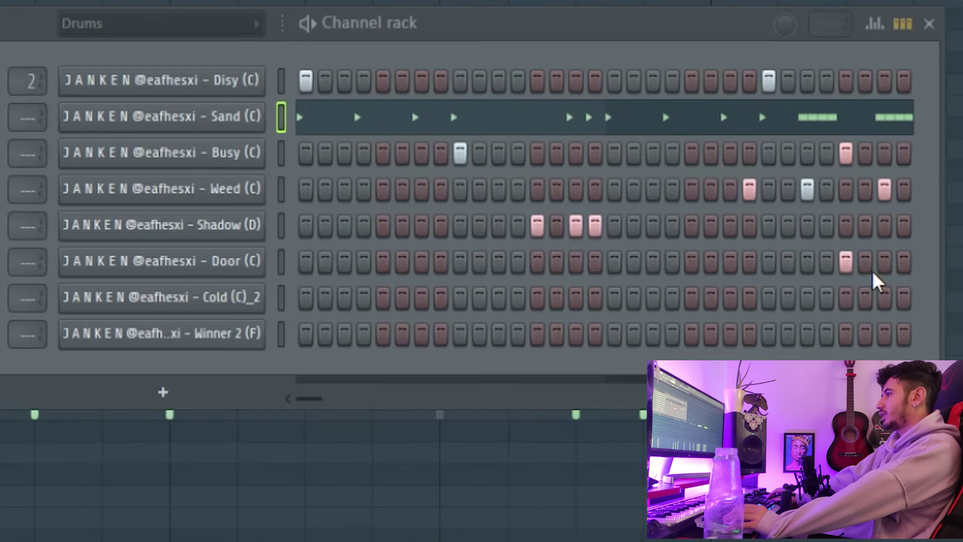
{"action": "left_click", "coordinate": [848, 263]}
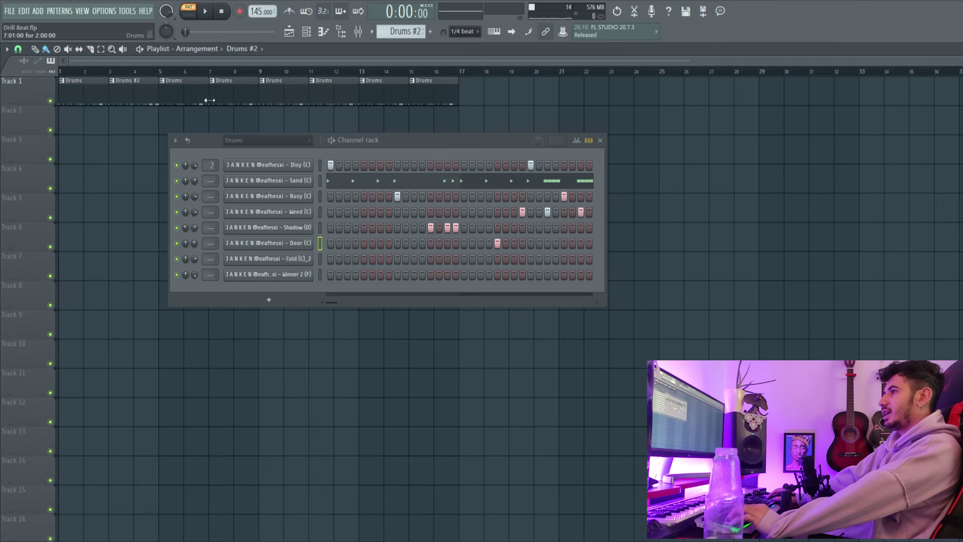
Make the Drums clip at bar 7 unique, set its Shadow (D) hits to steps 13, 15 and 16, and play it.
{"action": "left_click", "coordinate": [214, 83]}
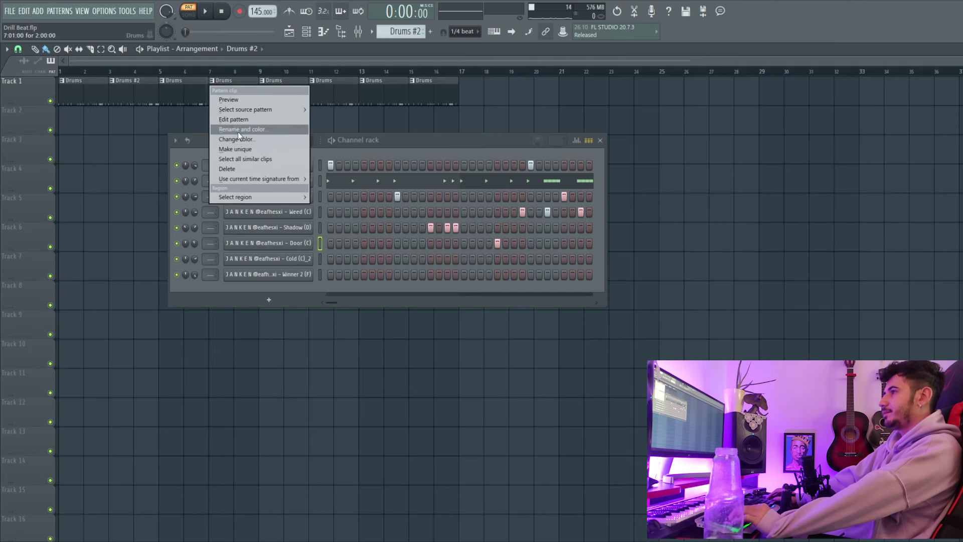
{"action": "left_click", "coordinate": [241, 149]}
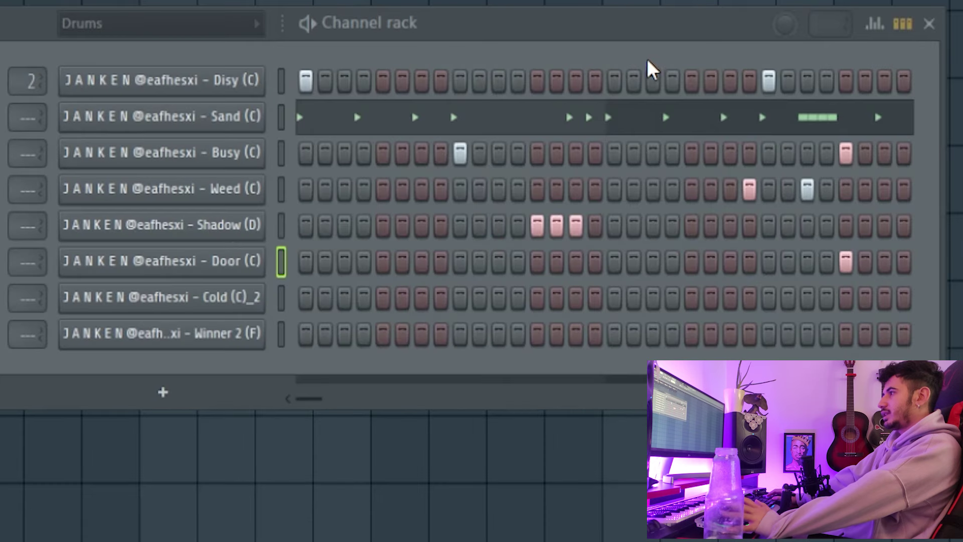
{"action": "left_click", "coordinate": [557, 228]}
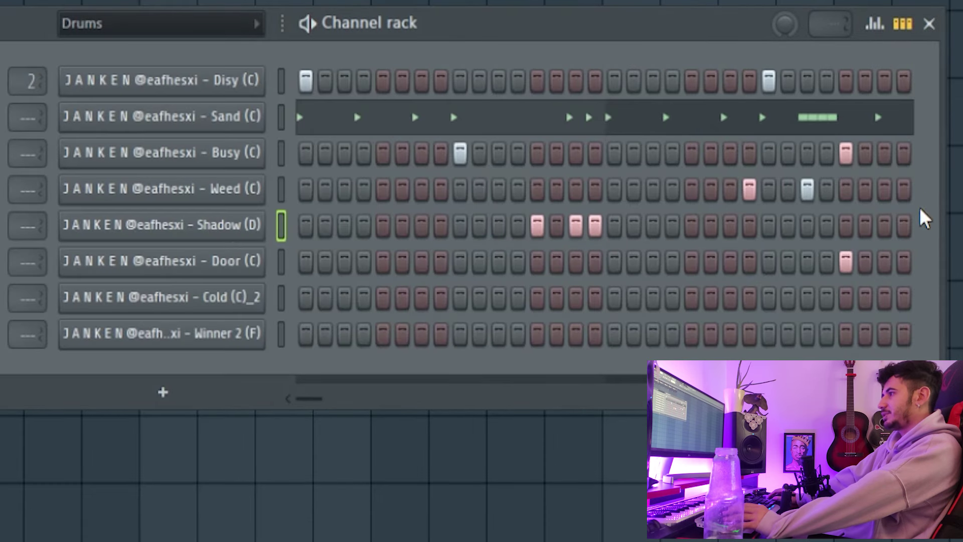
{"action": "key", "text": "space"}
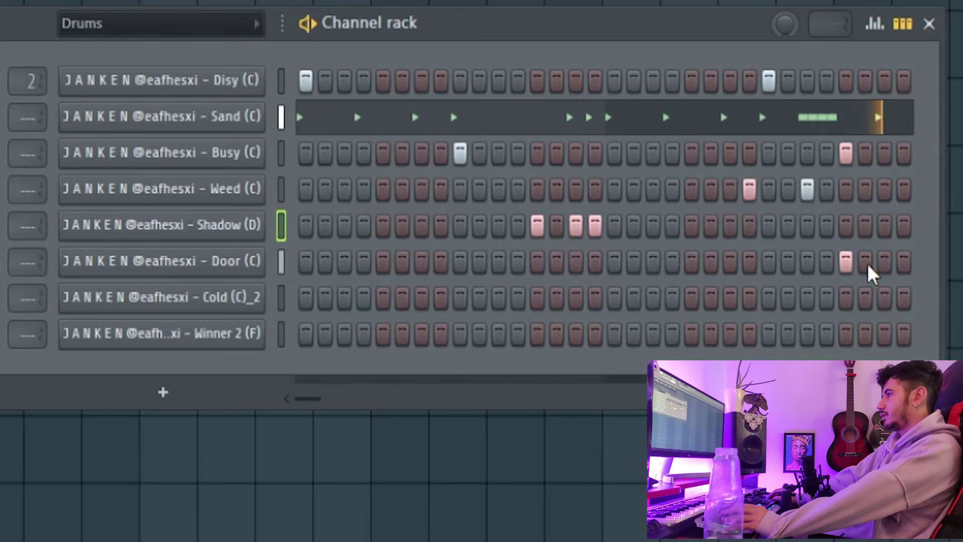
{"action": "key", "text": "space"}
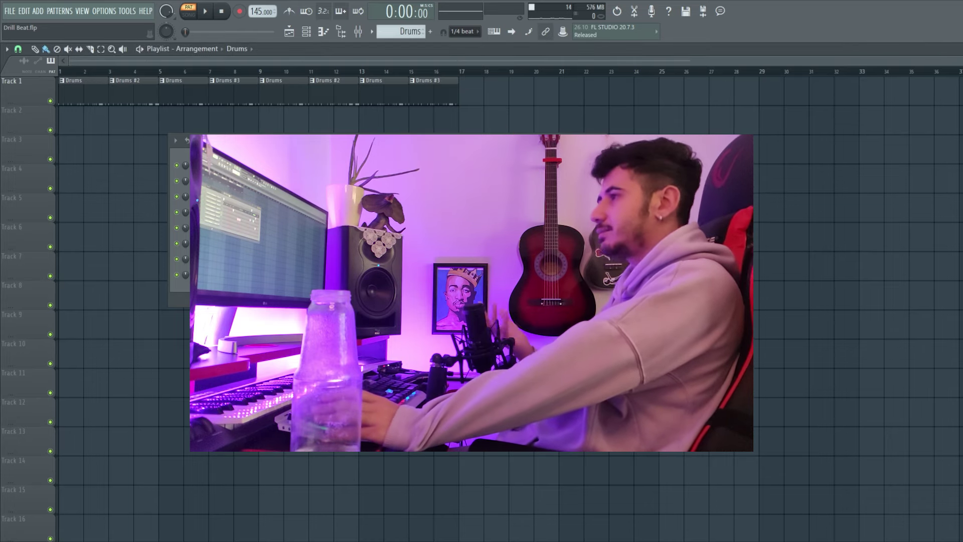
Close the channel rack and open the Stage Grand piano roll in Pattern 15.
{"action": "key", "text": "space"}
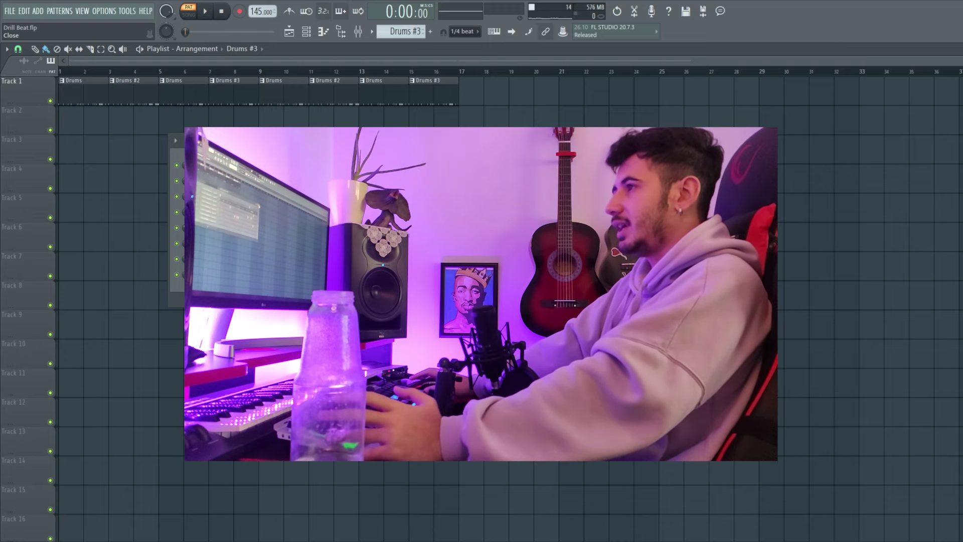
{"action": "left_click", "coordinate": [588, 140]}
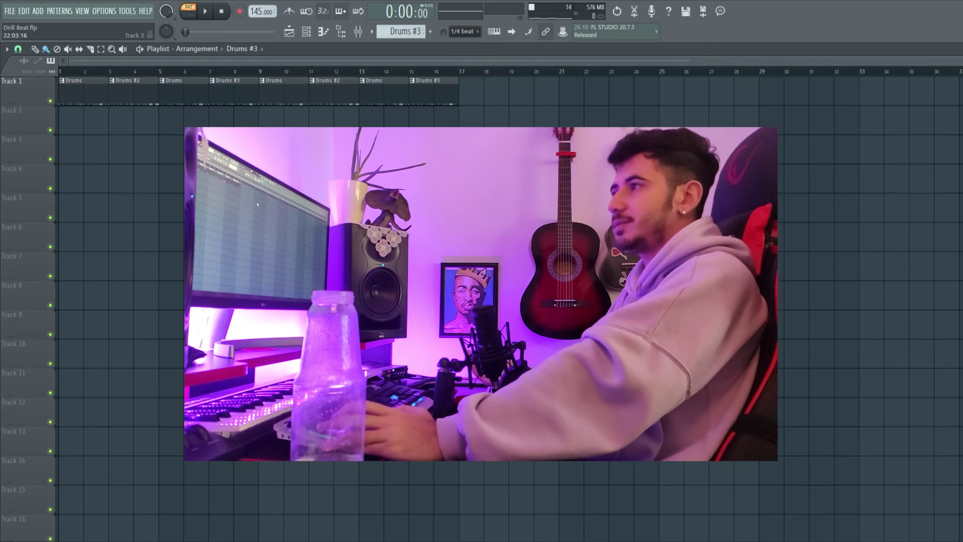
{"action": "left_click", "coordinate": [317, 35]}
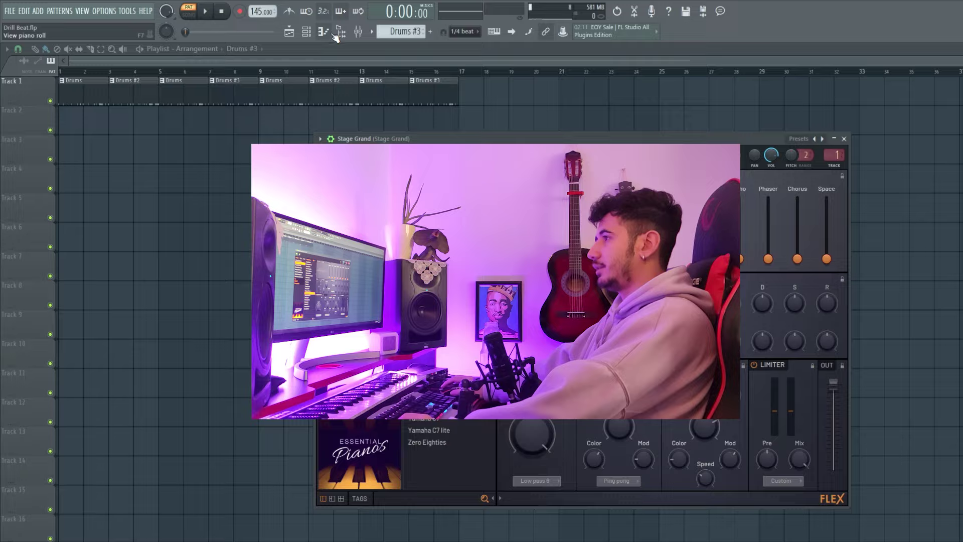
{"action": "left_click", "coordinate": [334, 36]}
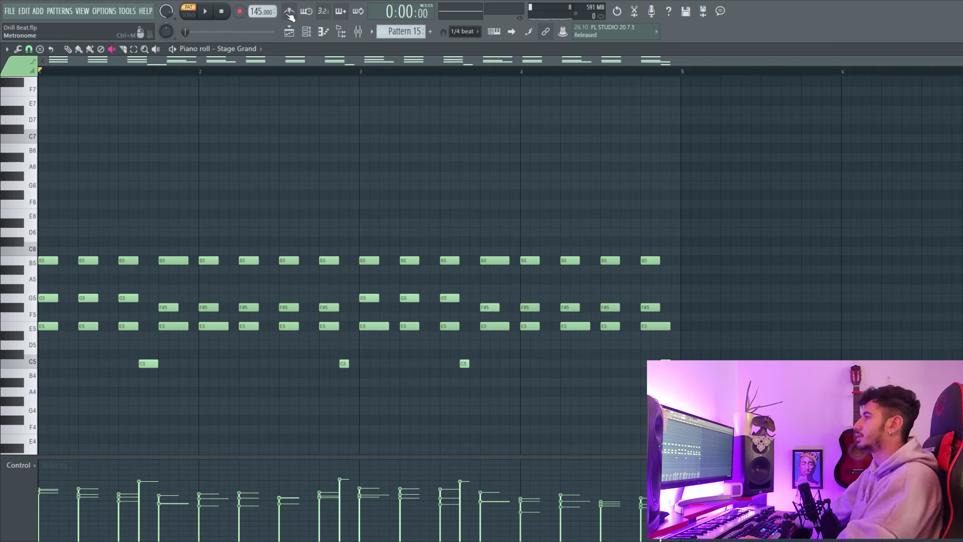
Play the Stage Grand pattern and lengthen the short C5 notes to the length of the first C5 note.
{"action": "key", "text": "space"}
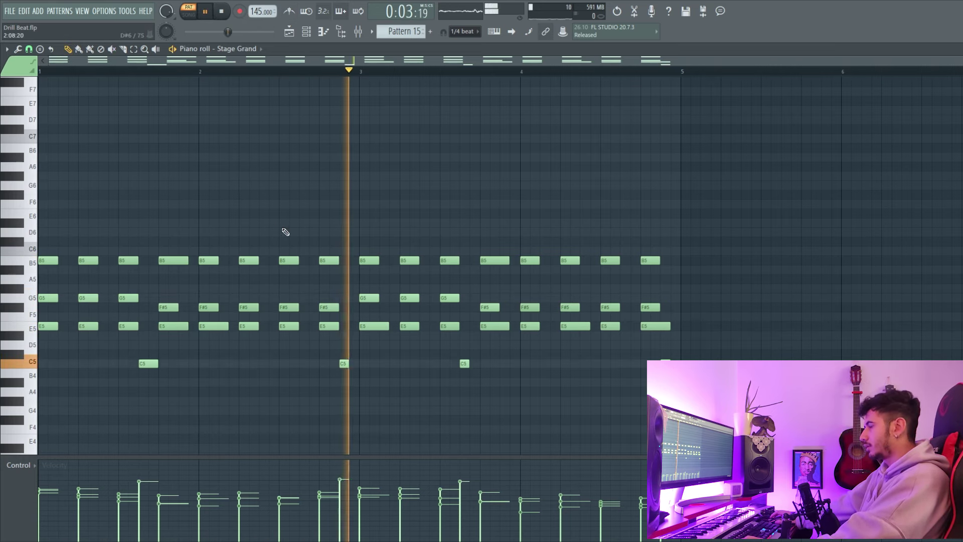
{"action": "left_click_drag", "start_coordinate": [347, 364], "coordinate": [356, 364]}
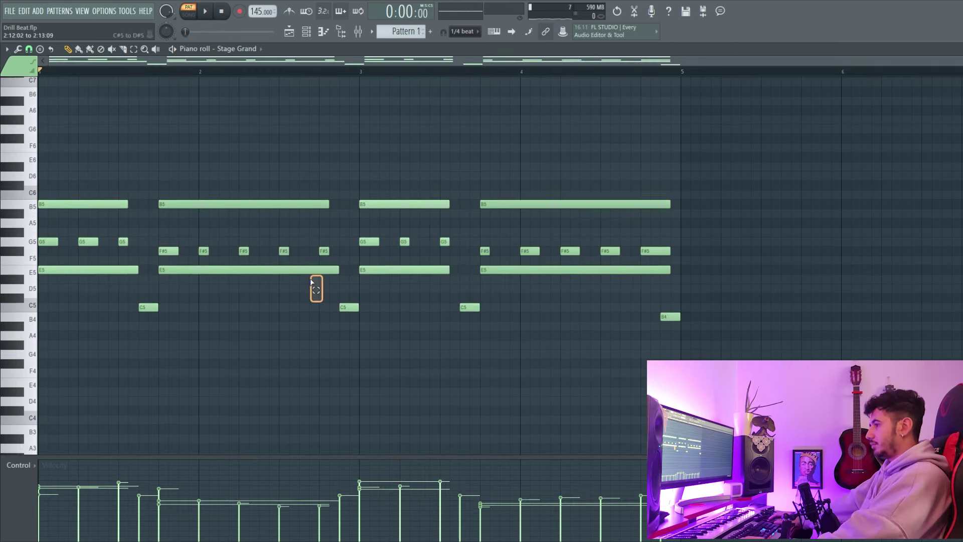
In Pattern 1, select the long E5 note and the F#5 notes in bars 1 and 2 to examine their lengths.
{"action": "left_click", "coordinate": [312, 274]}
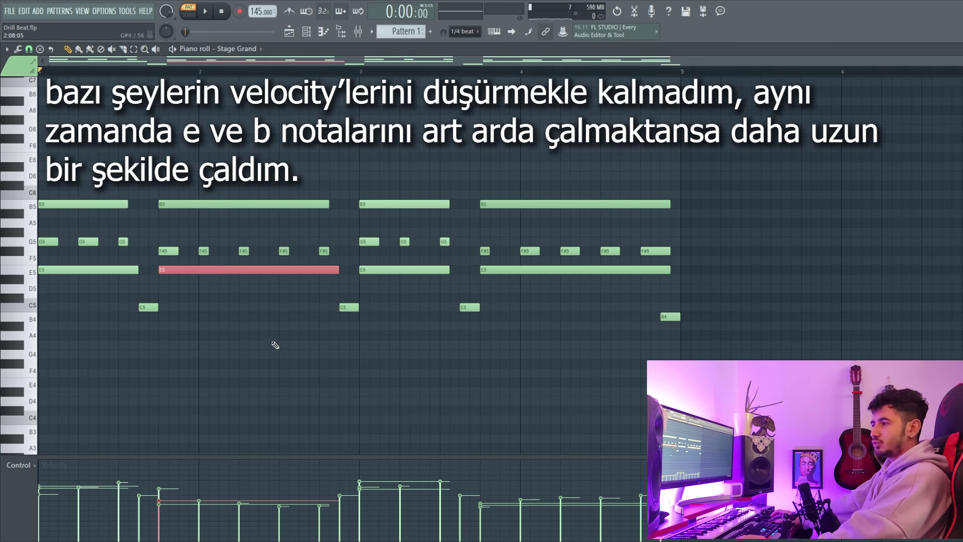
{"action": "left_click", "coordinate": [137, 291]}
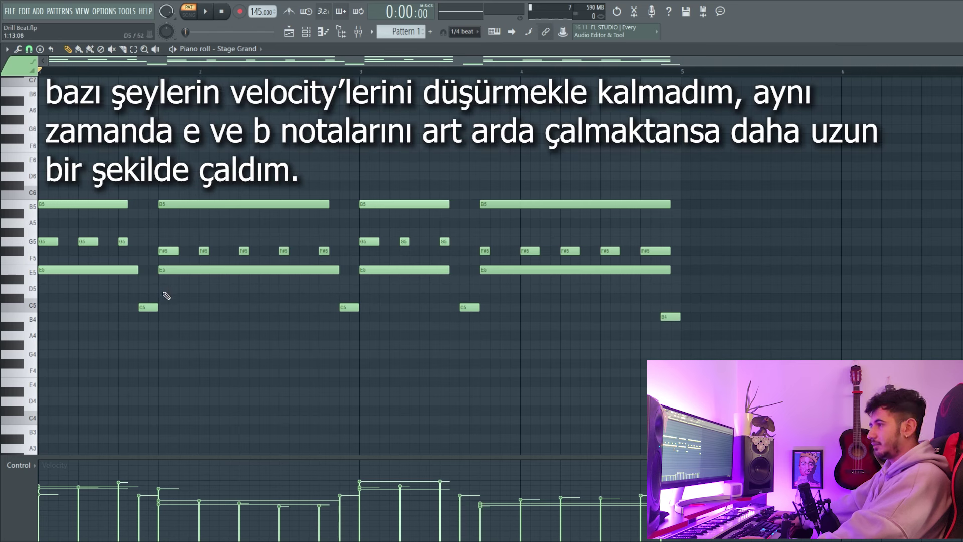
{"action": "left_click_drag", "start_coordinate": [188, 256], "coordinate": [359, 253]}
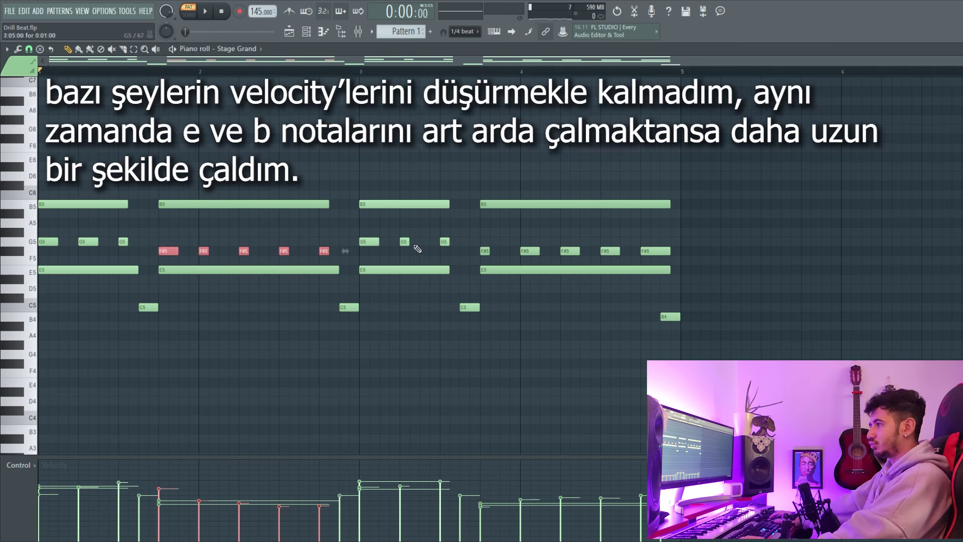
{"action": "left_click", "coordinate": [429, 226], "text": "ctrl"}
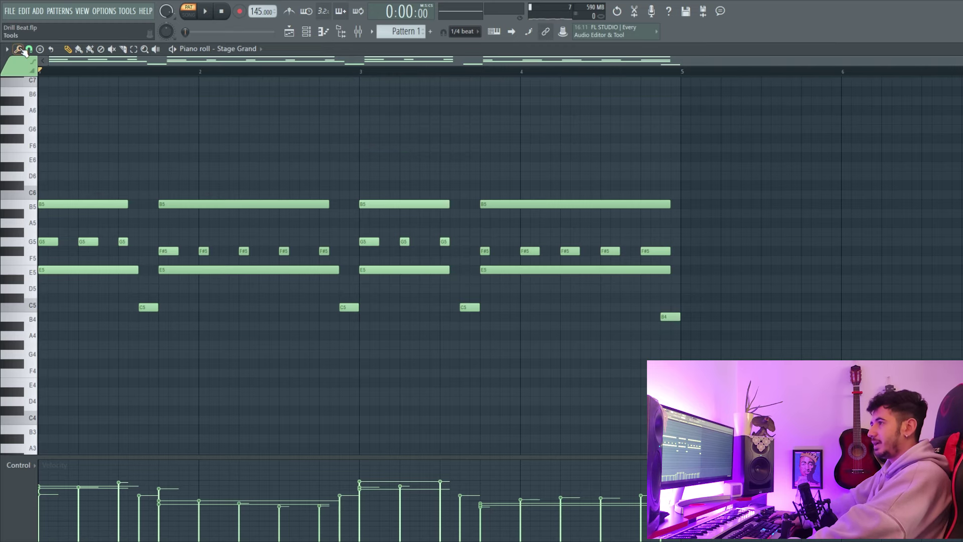
Set the piano roll's scale highlighting to the root note E.
{"action": "left_click", "coordinate": [7, 49]}
{"action": "mouse_move", "coordinate": [31, 111]}
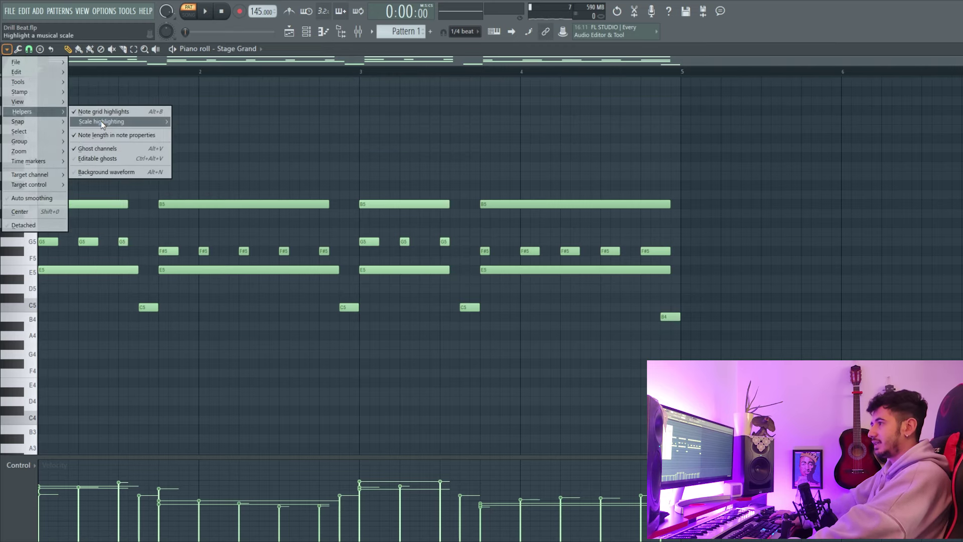
{"action": "mouse_move", "coordinate": [101, 122]}
{"action": "left_click", "coordinate": [190, 169]}
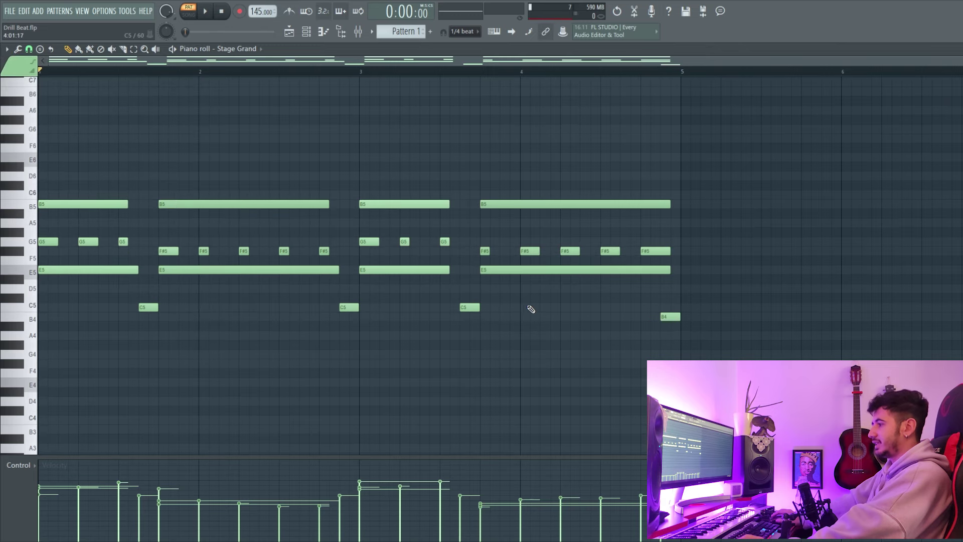
Examine the sustained E5 and B5 notes in bar 3 and the closing B4 note, playing the piano pattern briefly.
{"action": "left_click_drag", "start_coordinate": [437, 294], "coordinate": [429, 269]}
{"action": "left_click", "coordinate": [422, 204], "text": "ctrl"}
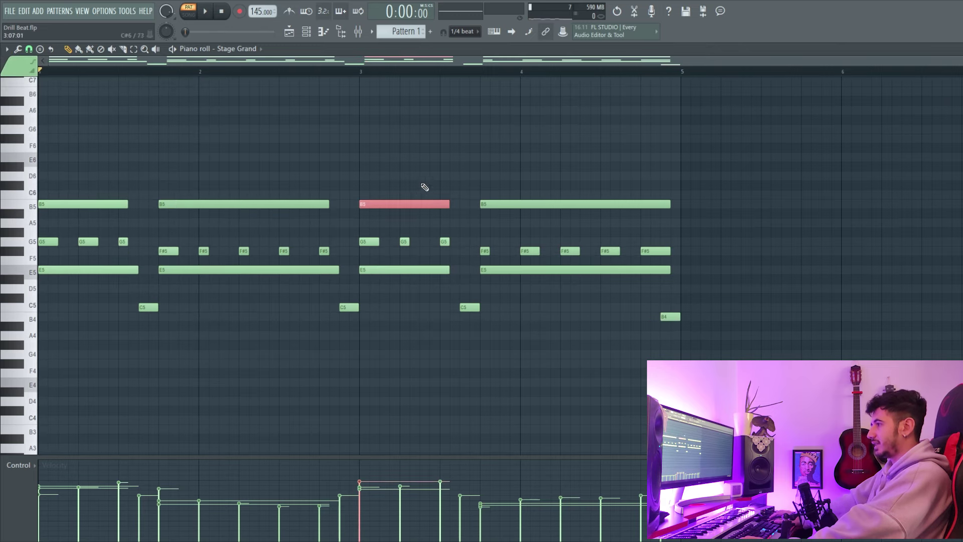
{"action": "left_click", "coordinate": [447, 170], "text": "ctrl"}
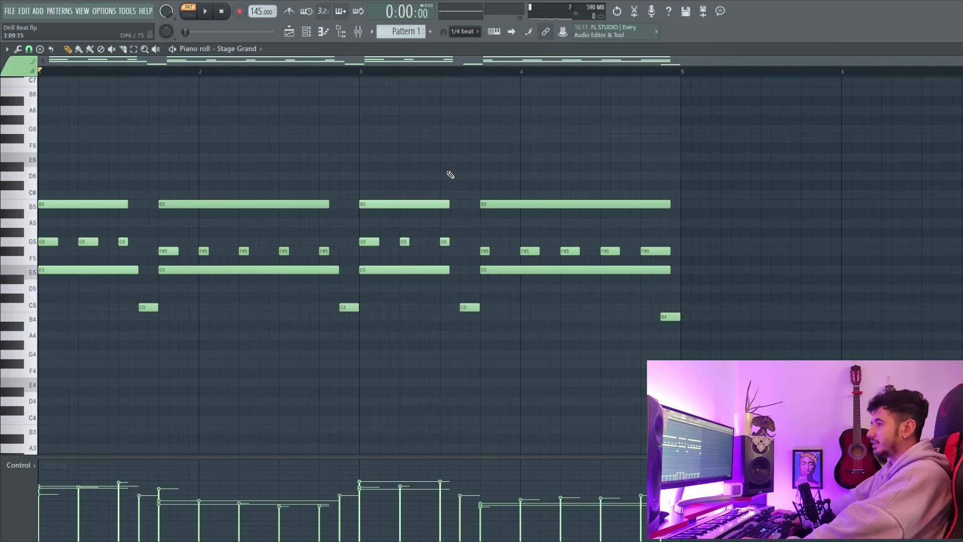
{"action": "key", "text": "space"}
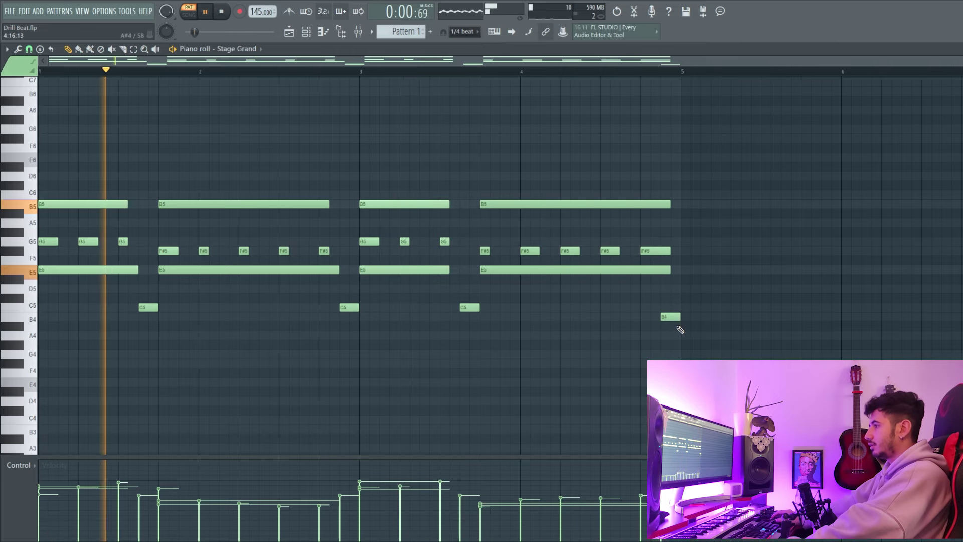
{"action": "key", "text": "space"}
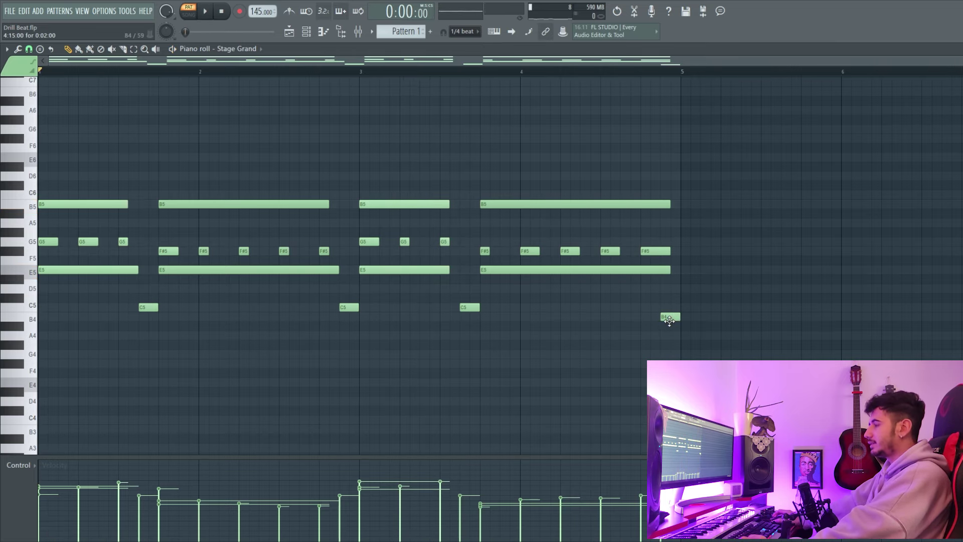
{"action": "scroll", "coordinate": [670, 320], "scroll_direction": "up", "scroll_amount": 1}
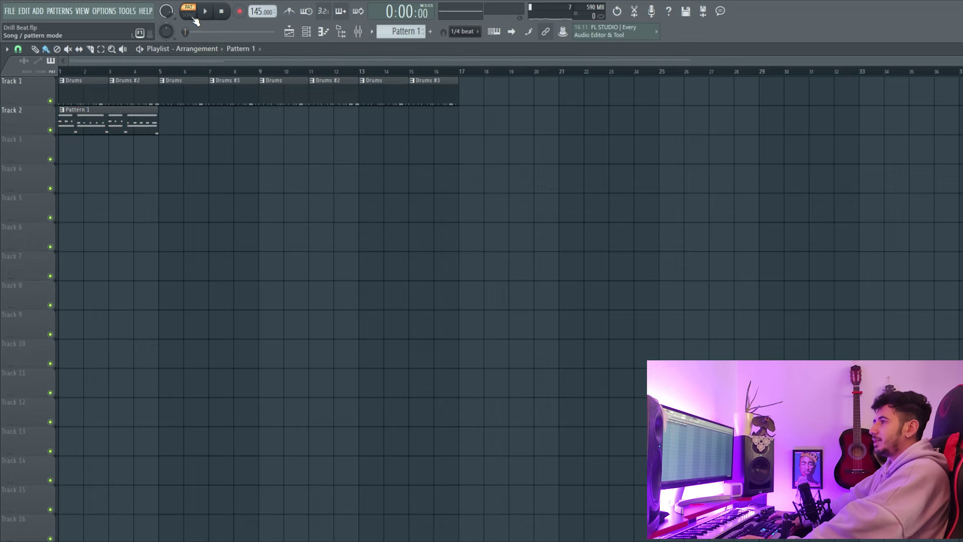
Play the drums and piano together in song mode and duplicate the Pattern 1 clip on Track 2.
{"action": "key", "text": "space"}
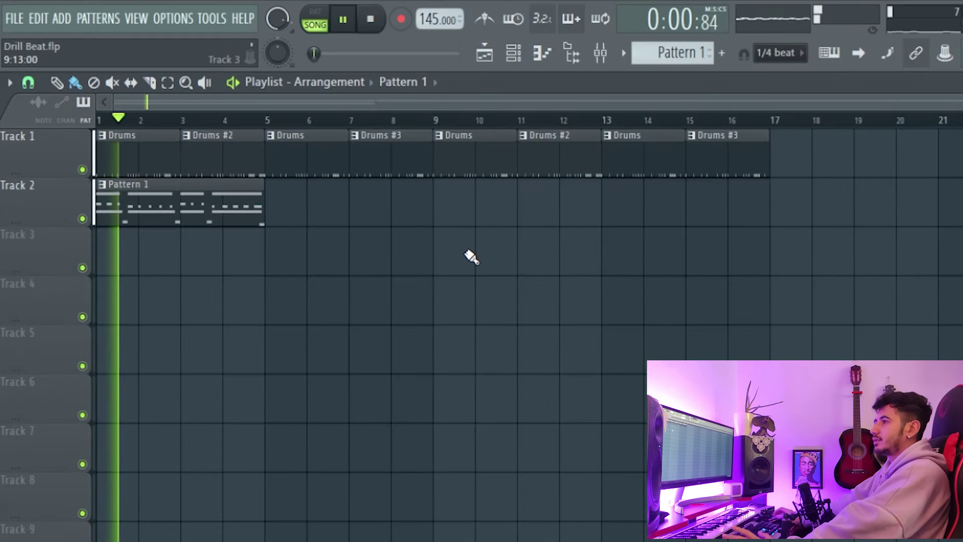
{"action": "left_click_drag", "start_coordinate": [312, 221], "coordinate": [234, 217]}
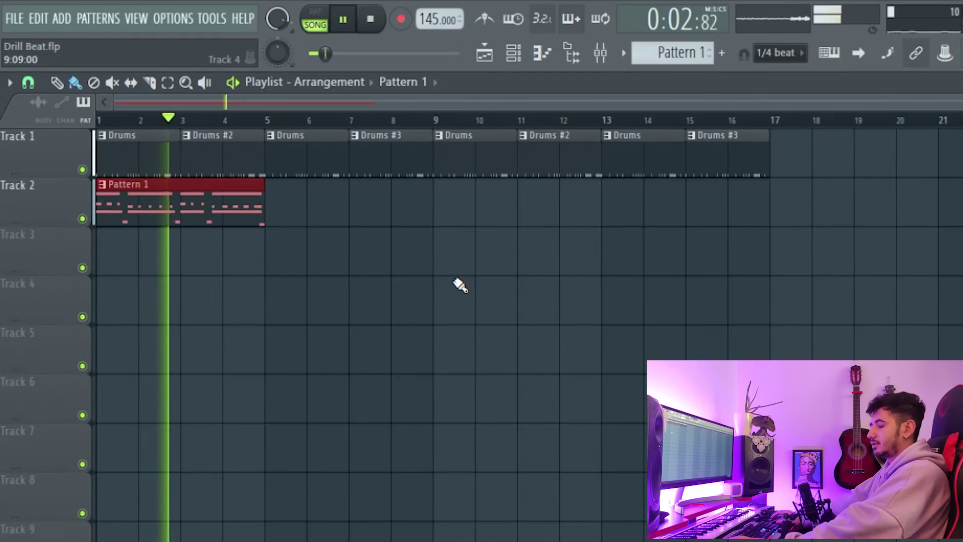
{"action": "key", "text": "ctrl+b"}
{"action": "key", "text": "ctrl+d"}
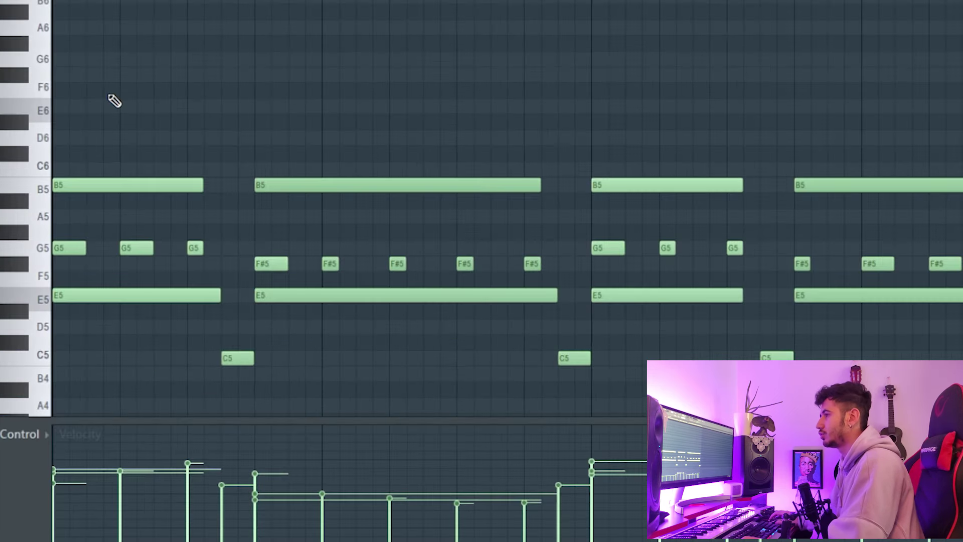
Add an E6 note about five steps long at the start of bar 1 and play it with the chords.
{"action": "left_click_drag", "start_coordinate": [110, 103], "coordinate": [53, 107]}
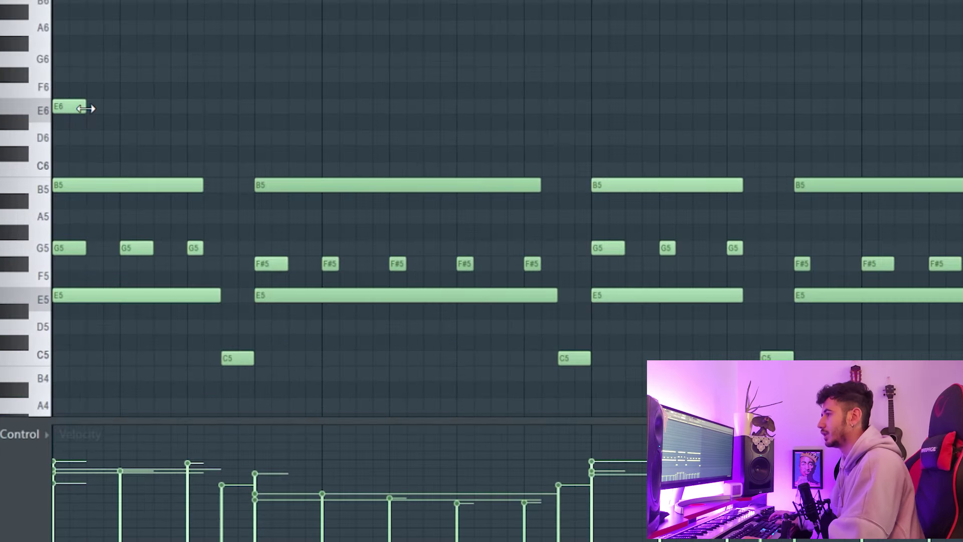
{"action": "key", "text": "space"}
{"action": "key", "text": "space"}
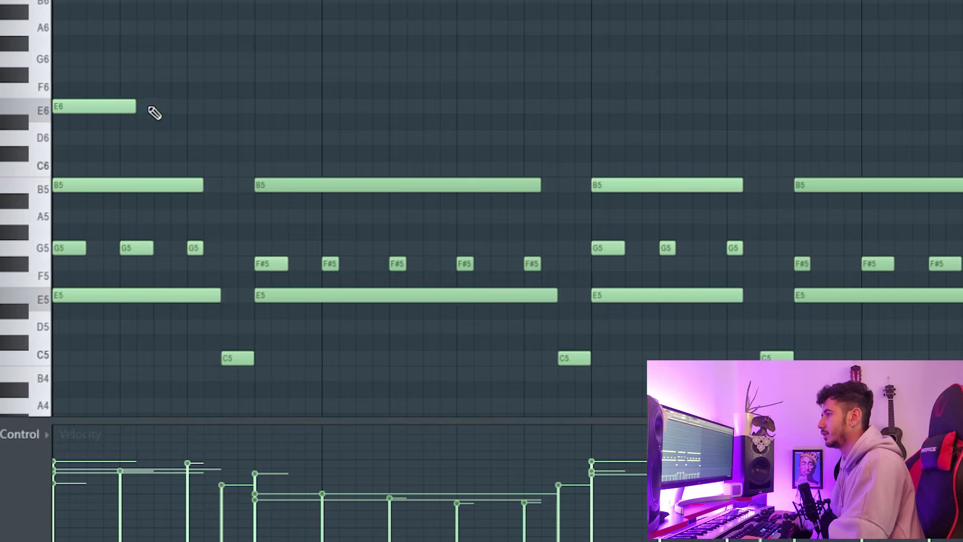
{"action": "key", "text": "space"}
{"action": "key", "text": "space"}
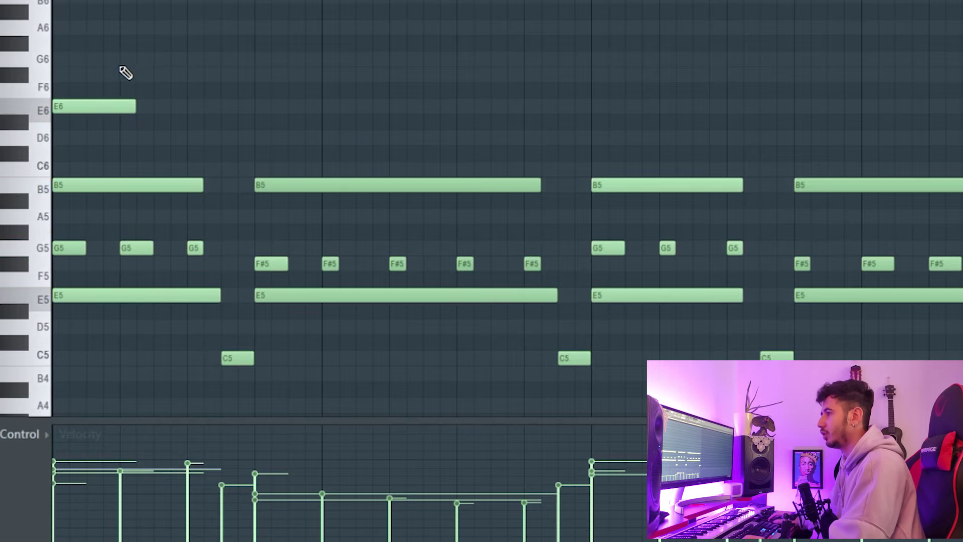
Add F#6 and B6 notes on steps 7 and 8 and a C7 from step 9 to the end of bar 1.
{"action": "left_click", "coordinate": [165, 30]}
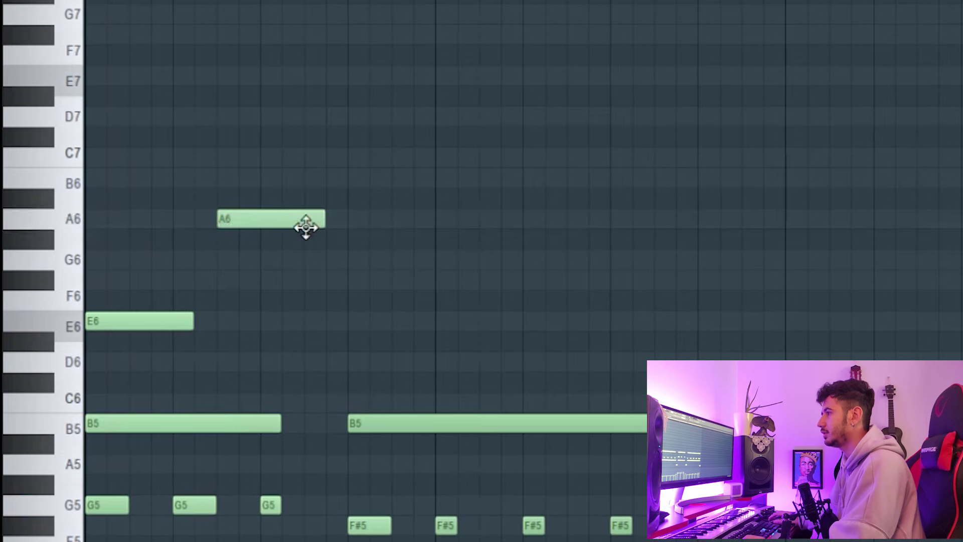
{"action": "left_click_drag", "start_coordinate": [306, 228], "coordinate": [304, 284]}
{"action": "left_click_drag", "start_coordinate": [320, 280], "coordinate": [253, 270]}
{"action": "left_click_drag", "start_coordinate": [258, 219], "coordinate": [426, 157]}
{"action": "key", "text": "space"}
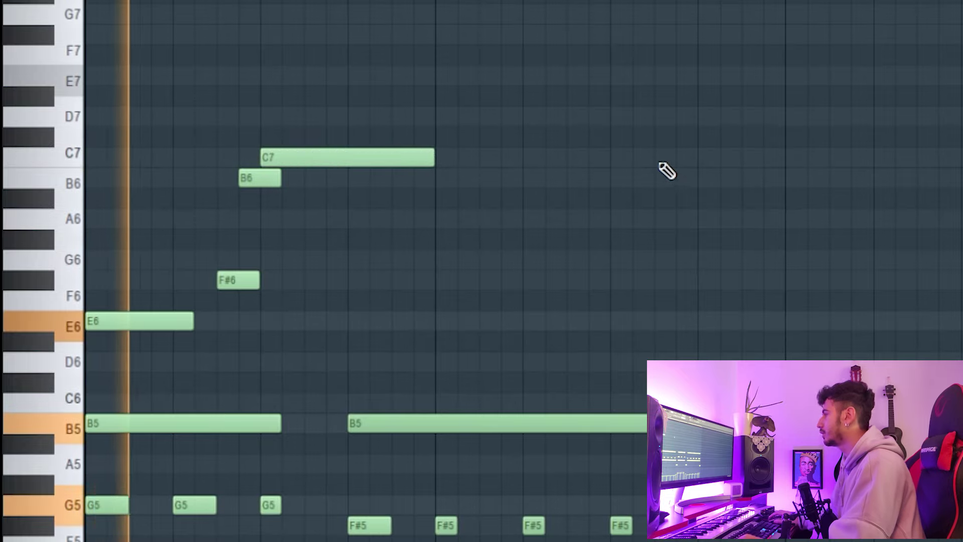
Nudge the F#6 and B6 notes in bar 1 slightly later and play the melody.
{"action": "key", "text": "space"}
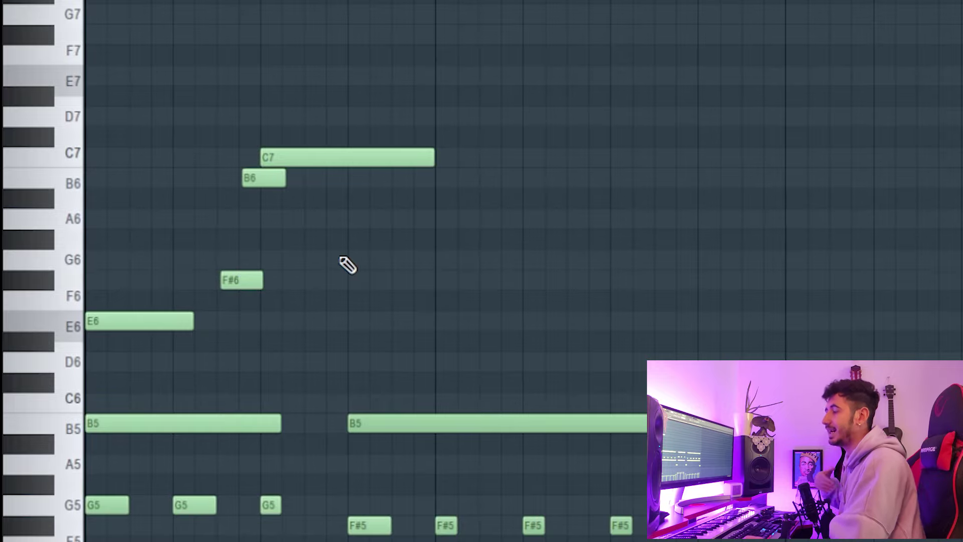
{"action": "key", "text": "space"}
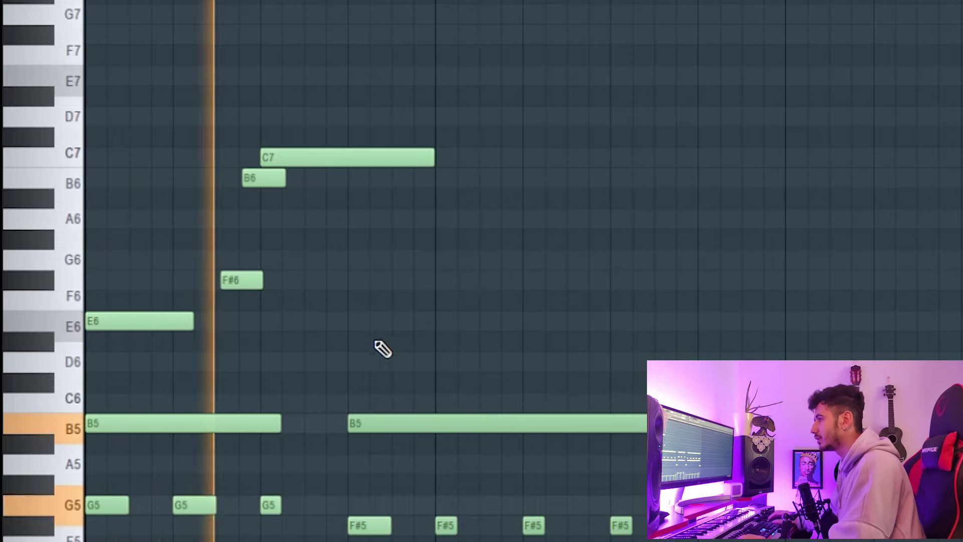
{"action": "key", "text": "space"}
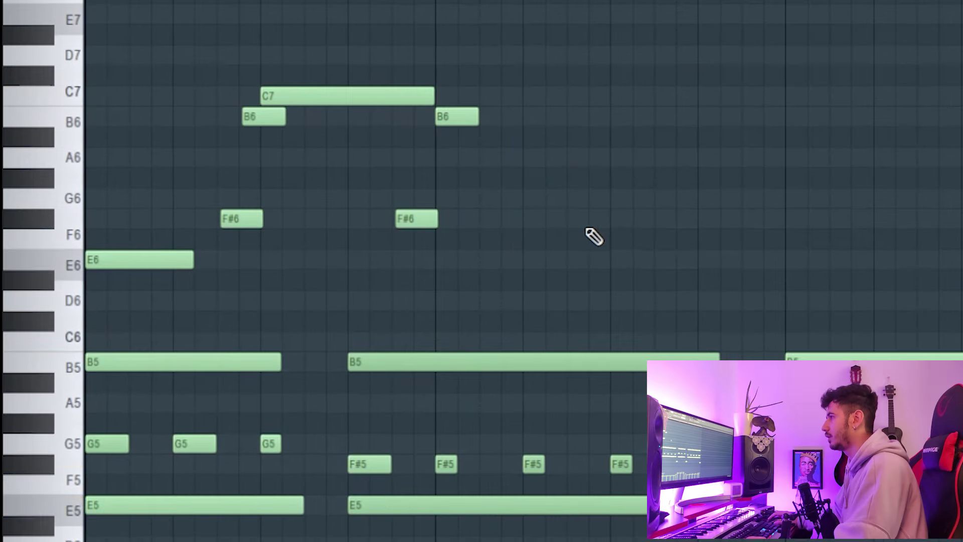
Extend the melody with F#6 leading into B6 at bar 2, and F#6 leading into a C7 over bar 2's second half.
{"action": "key", "text": "space"}
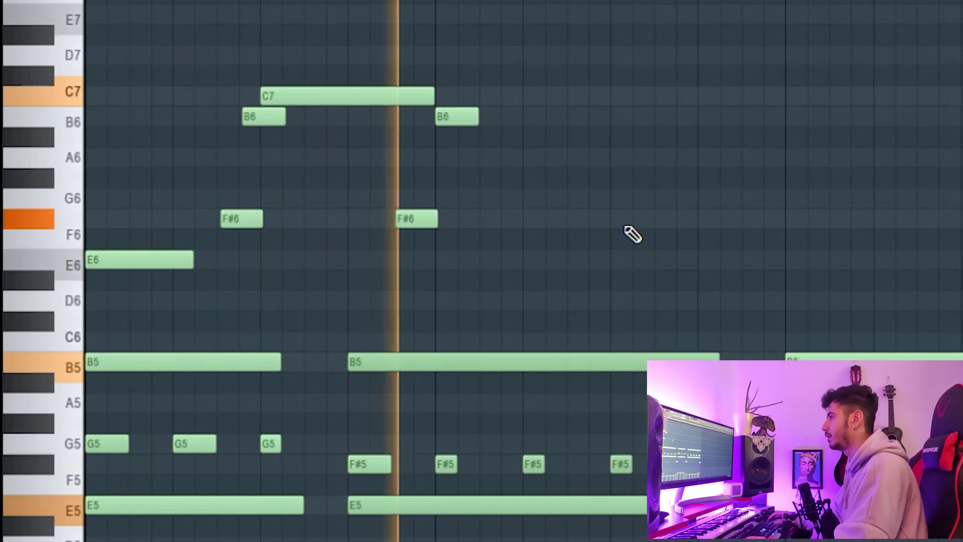
{"action": "left_click", "coordinate": [445, 42]}
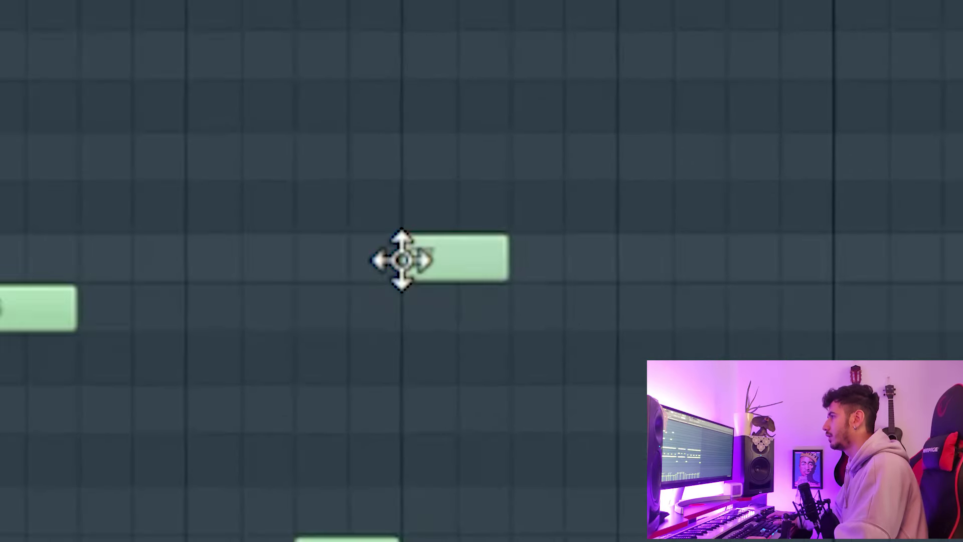
{"action": "left_click_drag", "start_coordinate": [507, 37], "coordinate": [713, 50]}
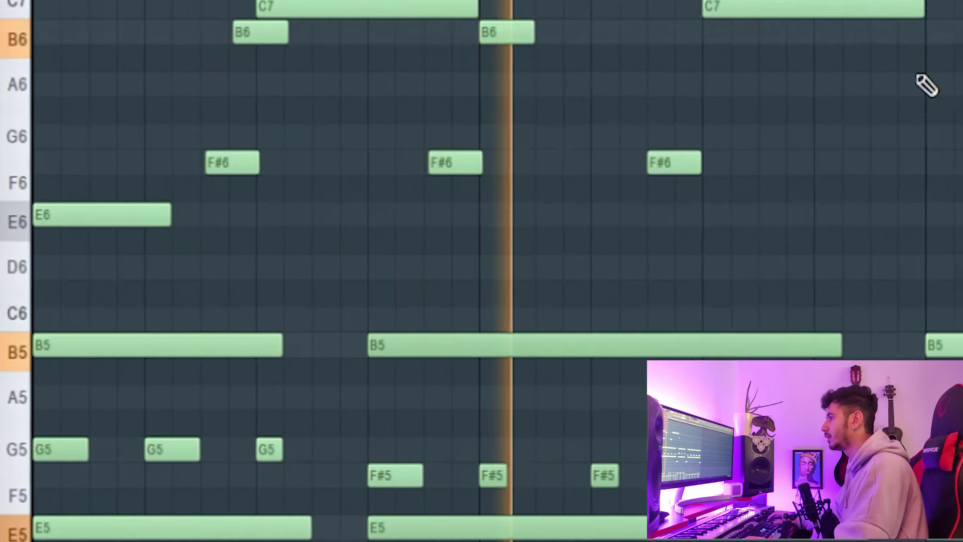
Duplicate the two-bar upper melody into bars 3 and 4 and play the full pattern.
{"action": "left_click_drag", "start_coordinate": [919, 309], "coordinate": [1, 1]}
{"action": "key", "text": "space"}
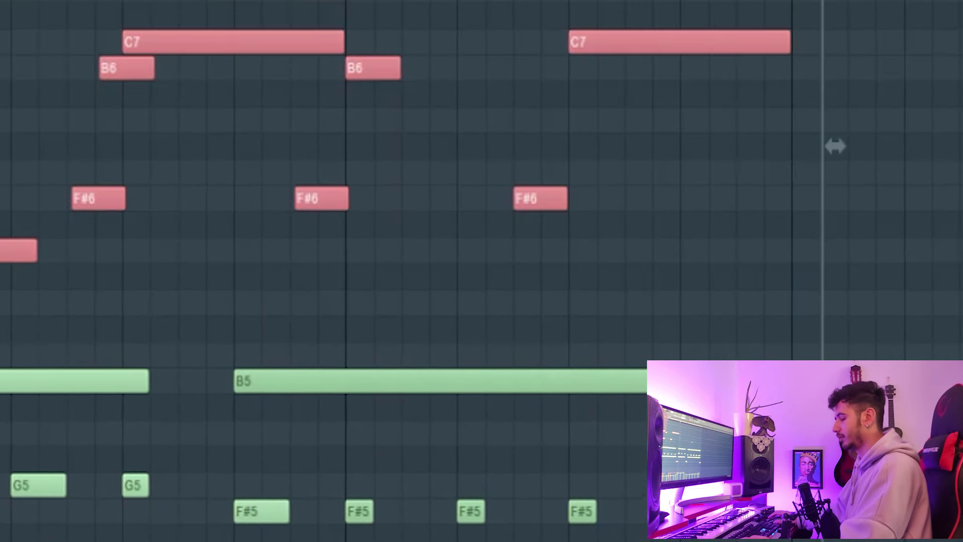
{"action": "key", "text": "ctrl+b"}
{"action": "left_click", "coordinate": [740, 244], "text": "ctrl"}
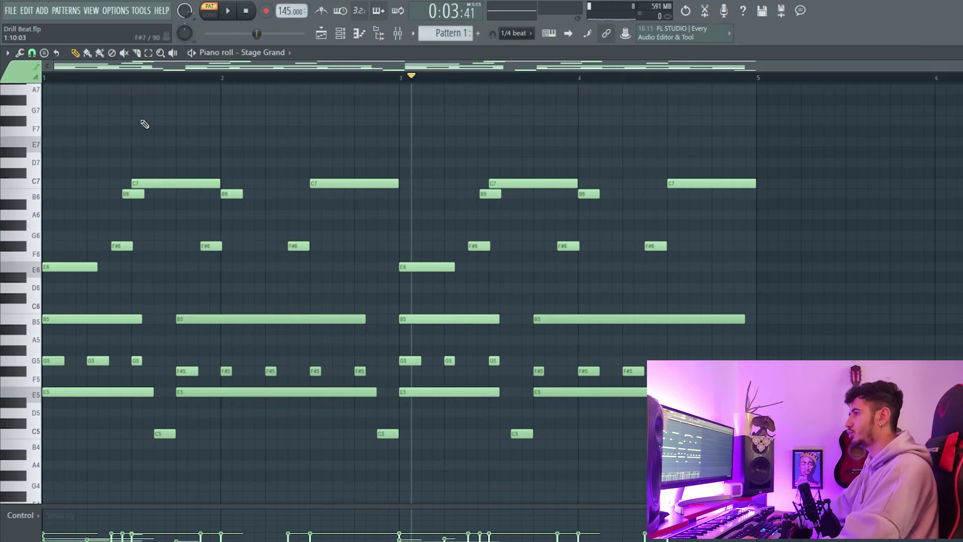
{"action": "key", "text": "space"}
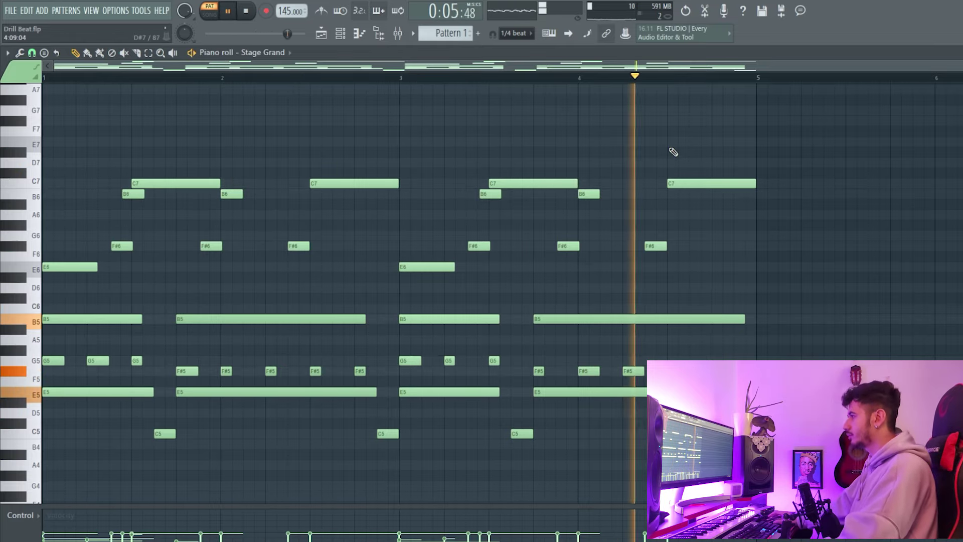
{"action": "key", "text": "space"}
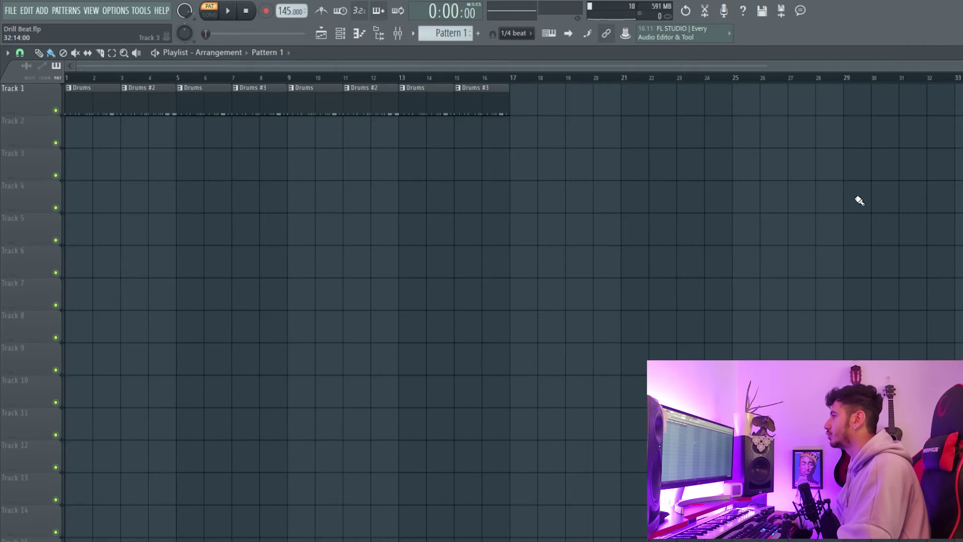
Duplicate the Pattern 1 clip in the playlist to fill Track 2 from bar 1 through bar 16.
{"action": "left_click", "coordinate": [411, 207]}
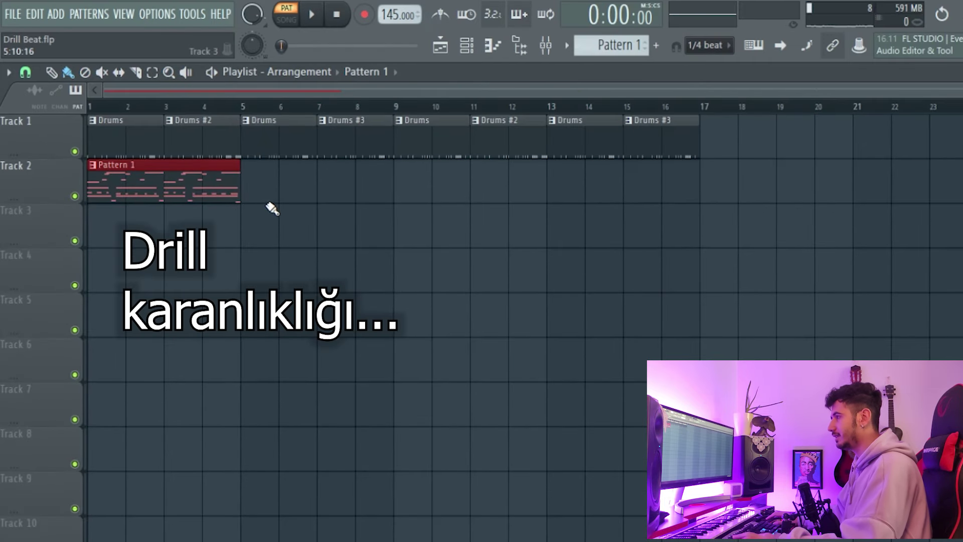
{"action": "key", "text": "ctrl+b"}
{"action": "key", "text": "ctrl+b"}
{"action": "key", "text": "ctrl+b"}
Play the arrangement in song mode to hear the piano with the drums and try out a further melody.
{"action": "left_click", "coordinate": [287, 20]}
{"action": "key", "text": "space"}
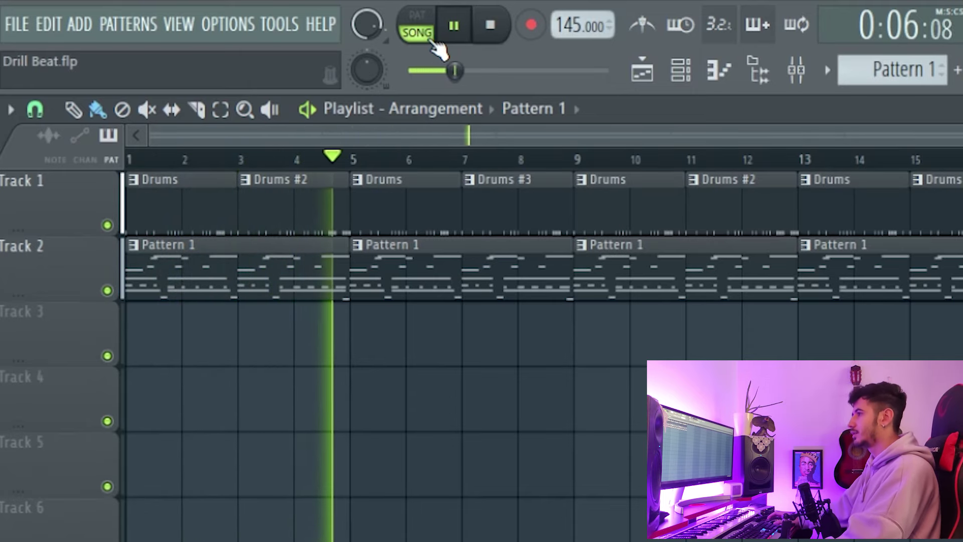
{"action": "key", "text": "space"}
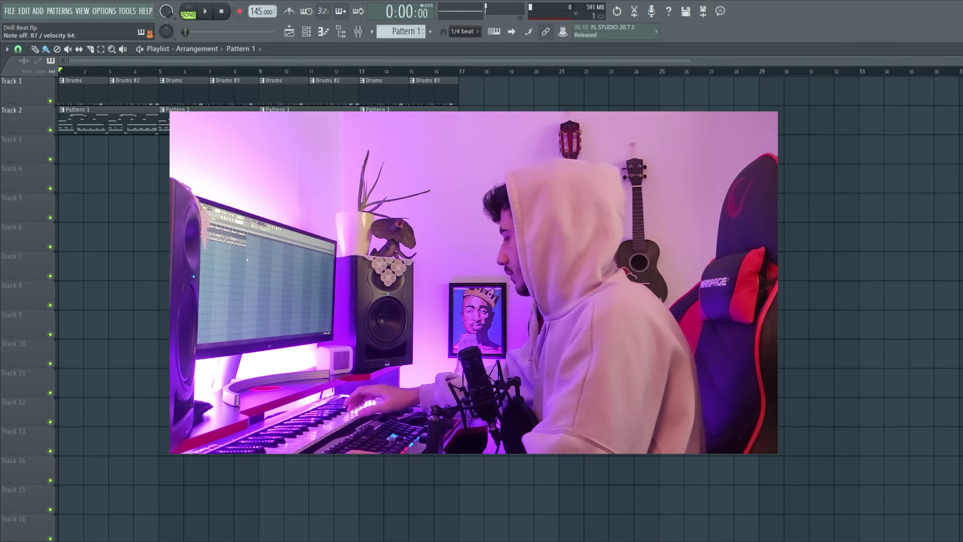
{"action": "left_click", "coordinate": [204, 12]}
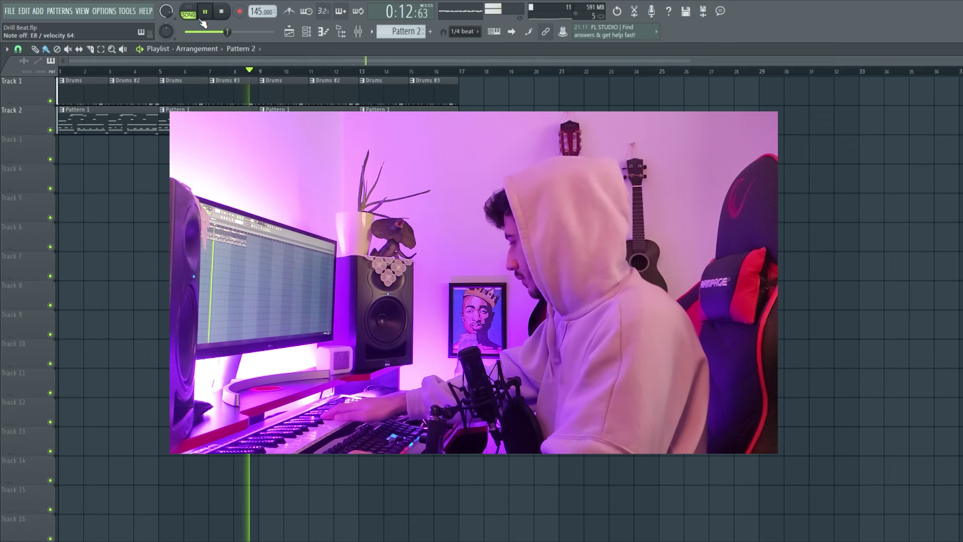
{"action": "key", "text": "space"}
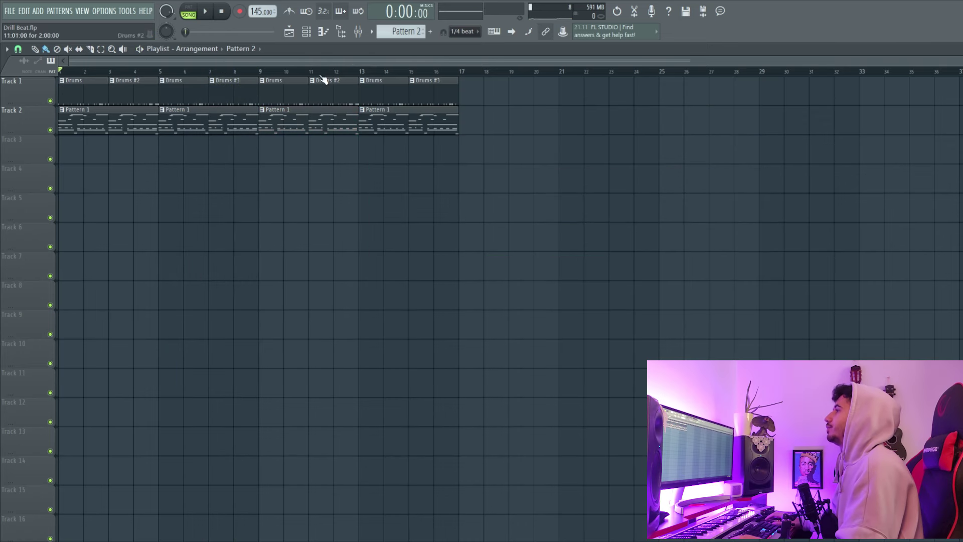
Open the Stage Grand piano roll in Pattern 2 and play its high melody.
{"action": "key", "text": "F5"}
{"action": "key", "text": "space"}
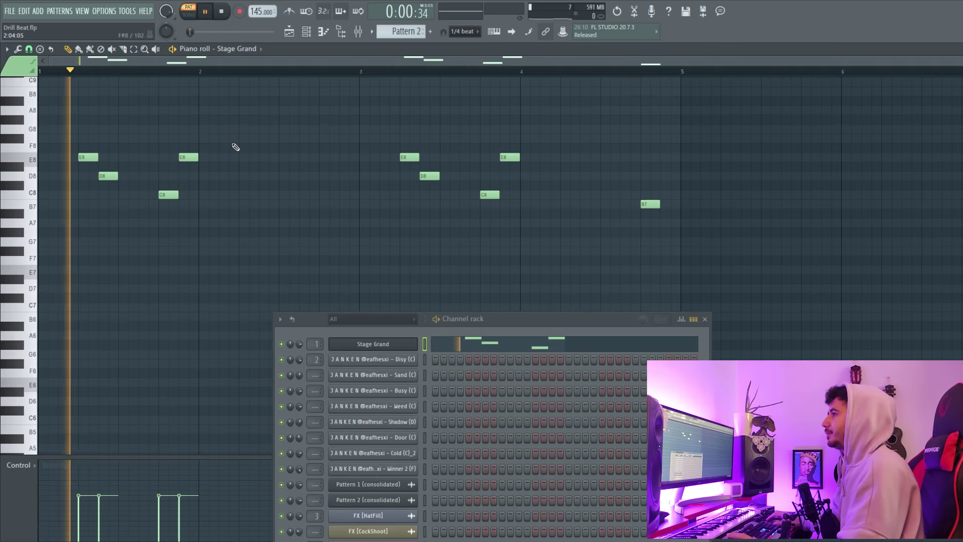
Place a Pattern 2 clip at bar 1 of Track 3 in the playlist and play the arrangement in song mode.
{"action": "key", "text": "space"}
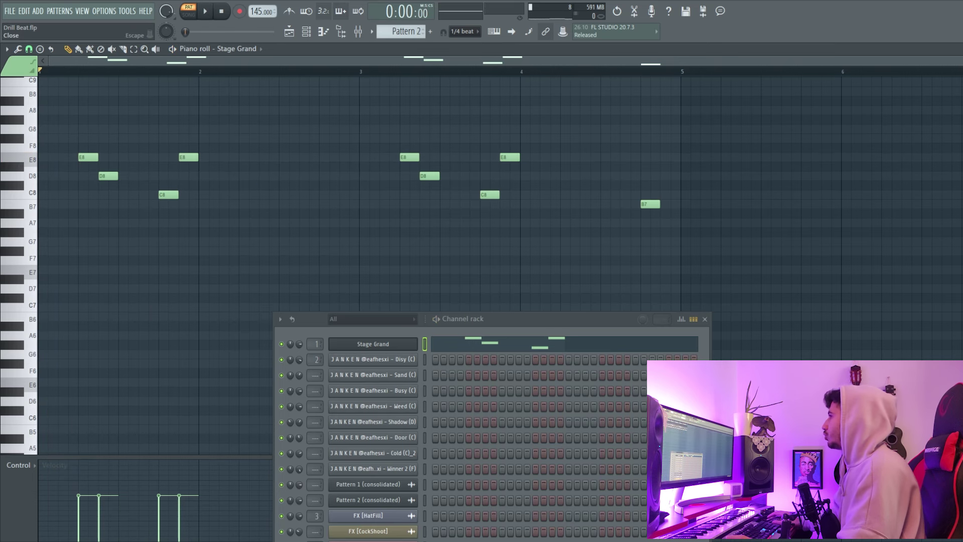
{"action": "key", "text": "F5"}
{"action": "left_click_drag", "start_coordinate": [213, 176], "coordinate": [100, 139]}
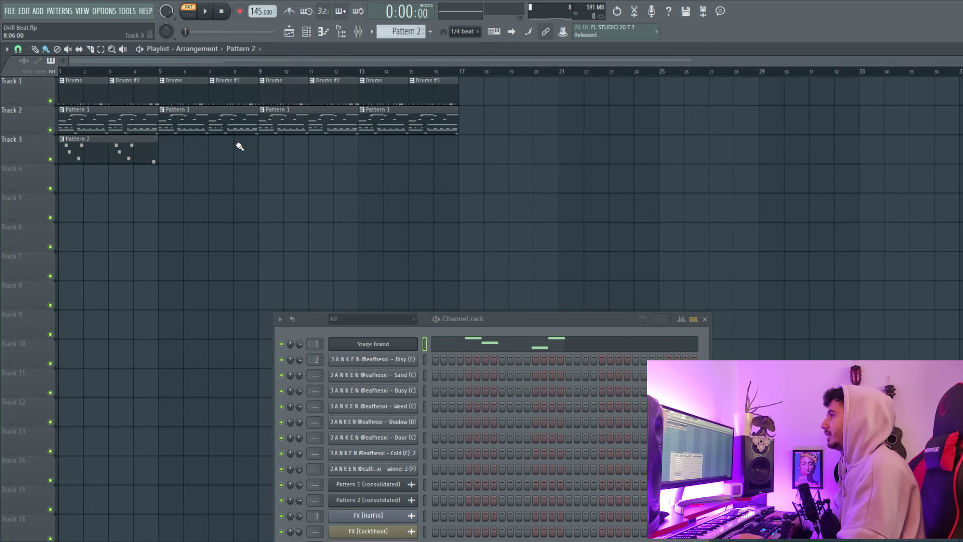
{"action": "left_click", "coordinate": [193, 23]}
{"action": "key", "text": "space"}
Duplicate the Pattern 2 clip on Track 3 to fill it through bar 16 and listen further along the song.
{"action": "left_click", "coordinate": [129, 159], "text": "ctrl"}
{"action": "key", "text": "ctrl+b"}
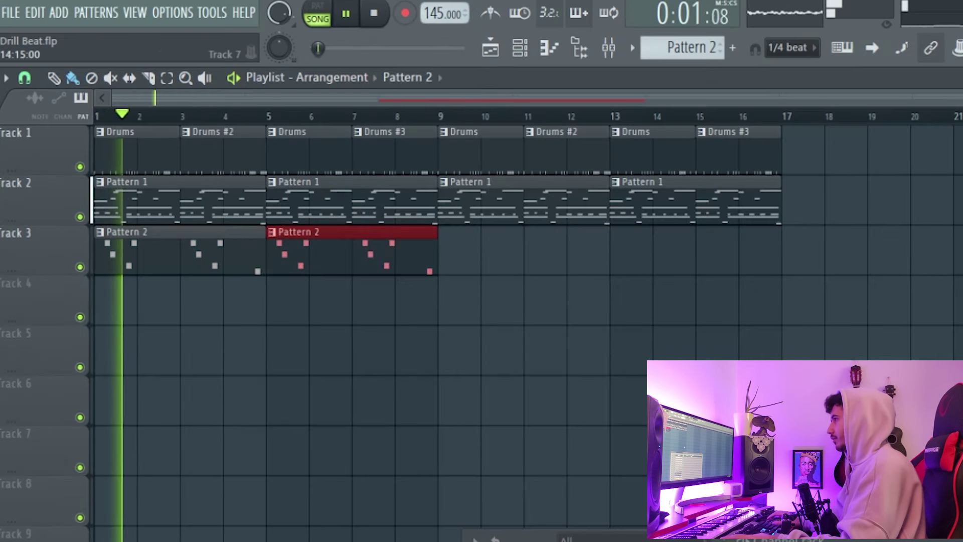
{"action": "key", "text": "ctrl+b"}
{"action": "key", "text": "ctrl+b"}
{"action": "key", "text": "ctrl+d"}
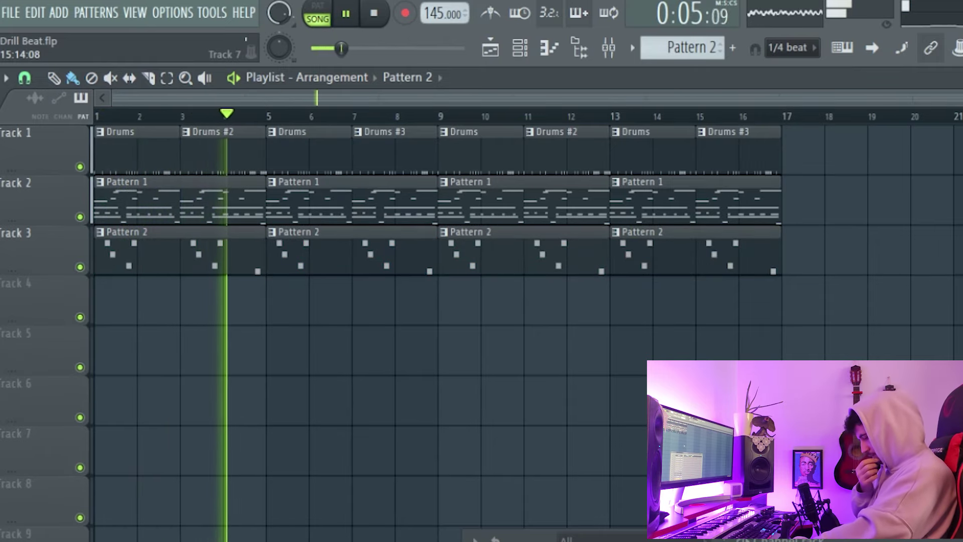
{"action": "left_click_drag", "start_coordinate": [344, 49], "coordinate": [355, 49]}
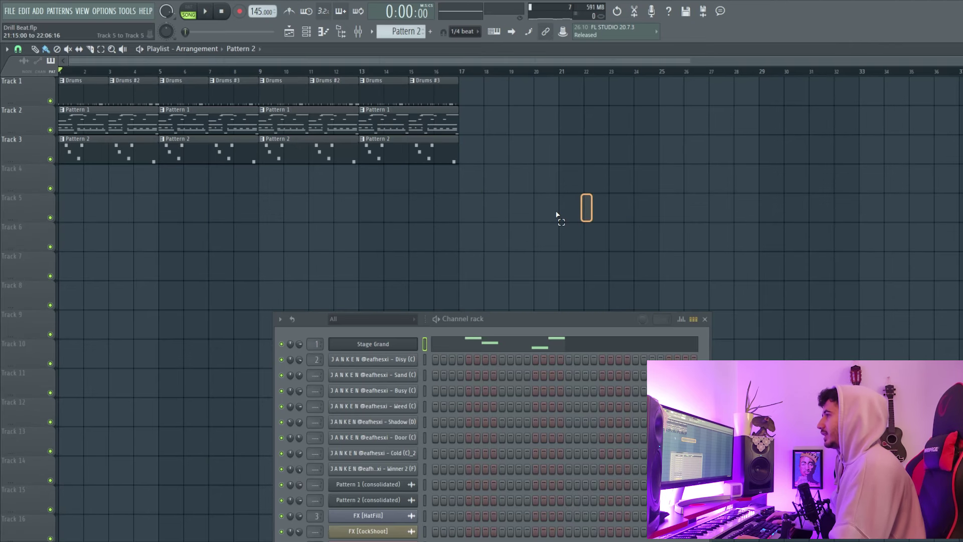
Move all Pattern 2 clips from Track 3 down to Track 4 and deselect them.
{"action": "left_click_drag", "start_coordinate": [557, 215], "coordinate": [88, 147]}
{"action": "key", "text": "shift+Down"}
{"action": "key", "text": "ctrl+d"}
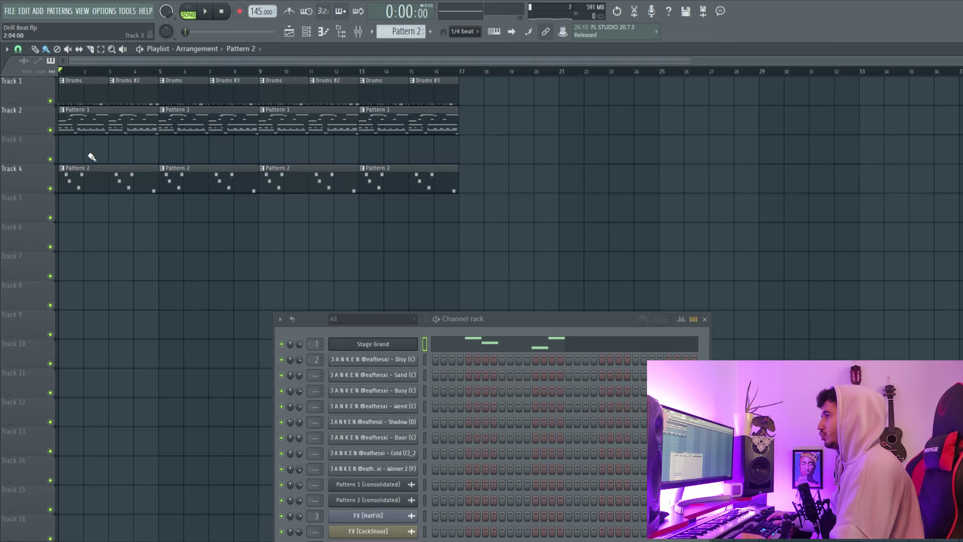
Split the upper Stage Grand melody of Pattern 1 into Pattern 3 and place it on Track 3 from bar 1 through bar 16.
{"action": "left_click", "coordinate": [89, 128]}
{"action": "left_click", "coordinate": [512, 342]}
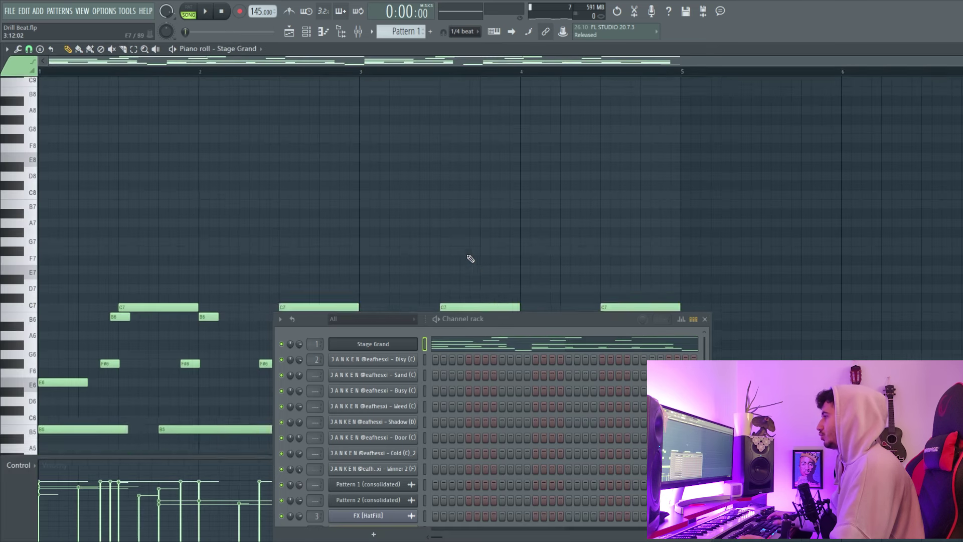
{"action": "left_click", "coordinate": [705, 319]}
{"action": "left_click_drag", "start_coordinate": [748, 165], "coordinate": [64, 291]}
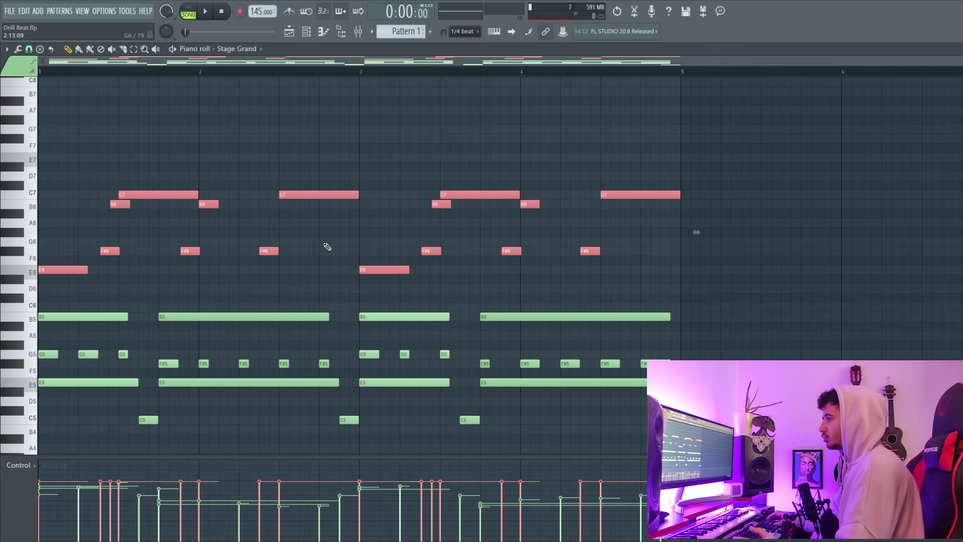
{"action": "scroll", "coordinate": [270, 337], "scroll_direction": "down", "scroll_amount": 3}
{"action": "left_click_drag", "start_coordinate": [797, 378], "coordinate": [33, 218]}
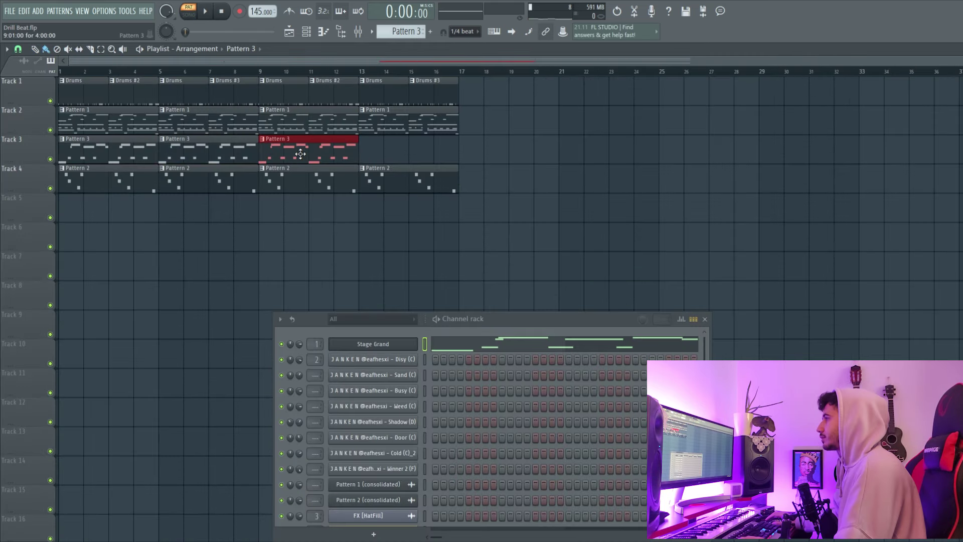
{"action": "left_click_drag", "start_coordinate": [301, 152], "coordinate": [415, 157]}
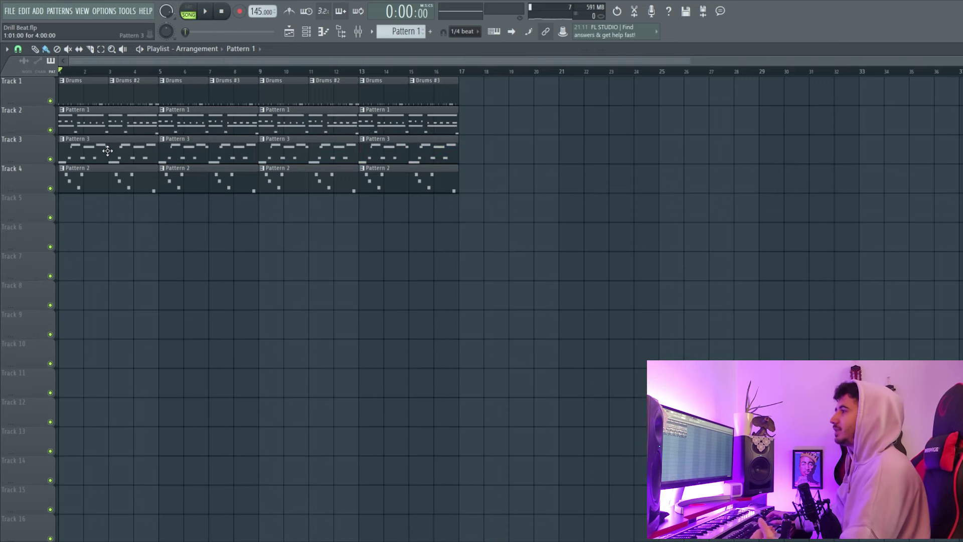
Delete the Pattern 3 and Pattern 2 clips in bars 1 to 8 and move the remaining Pattern 2 clips to bar 17.
{"action": "right_click", "coordinate": [133, 150]}
{"action": "right_click", "coordinate": [169, 155]}
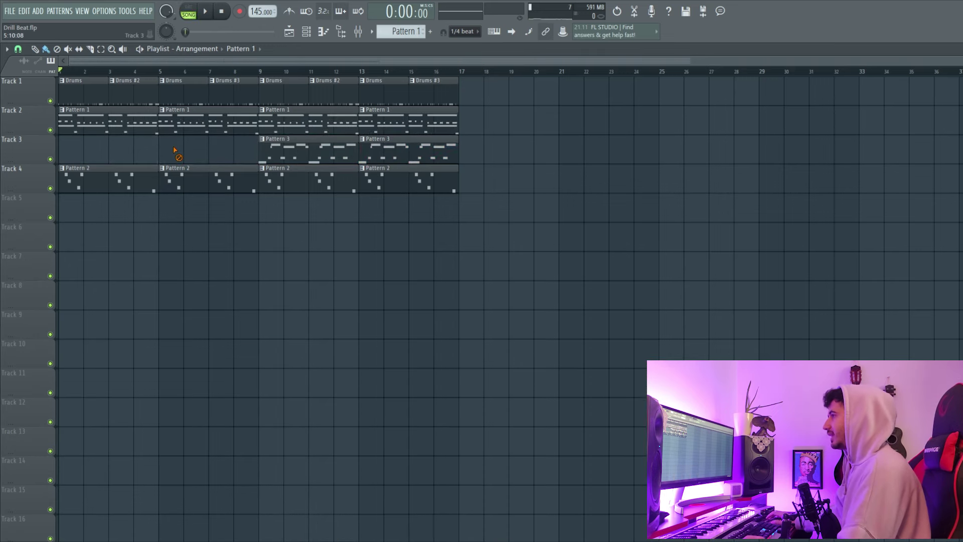
{"action": "right_click", "coordinate": [168, 180]}
{"action": "right_click", "coordinate": [150, 180]}
{"action": "left_click_drag", "start_coordinate": [472, 197], "coordinate": [296, 183]}
{"action": "left_click_drag", "start_coordinate": [295, 184], "coordinate": [469, 186]}
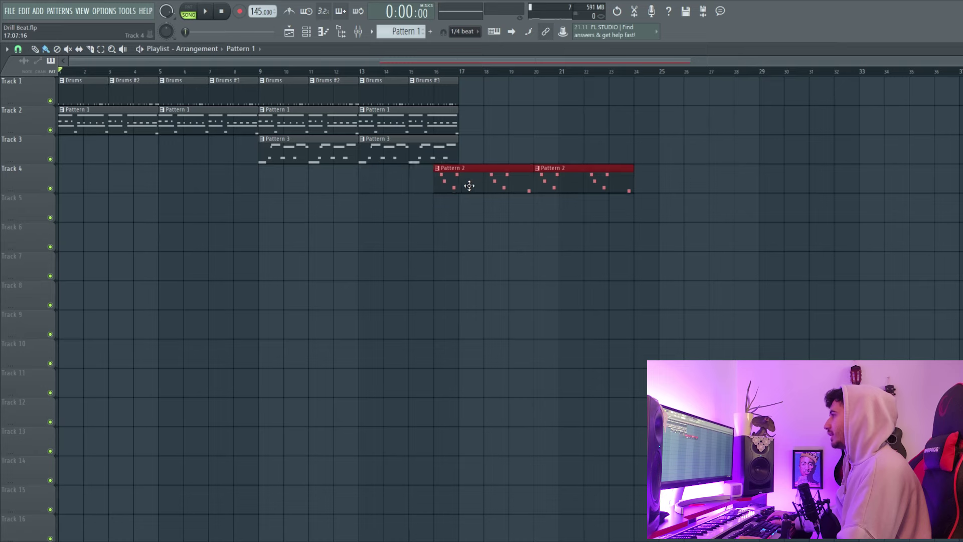
Duplicate the Drums, Pattern 1 and Pattern 3 clips so that their tracks extend through bar 24.
{"action": "left_click_drag", "start_coordinate": [474, 120], "coordinate": [321, 150]}
{"action": "key", "text": "ctrl+b"}
{"action": "left_click", "coordinate": [462, 221], "text": "ctrl"}
{"action": "left_click_drag", "start_coordinate": [490, 92], "coordinate": [289, 103]}
{"action": "key", "text": "ctrl+b"}
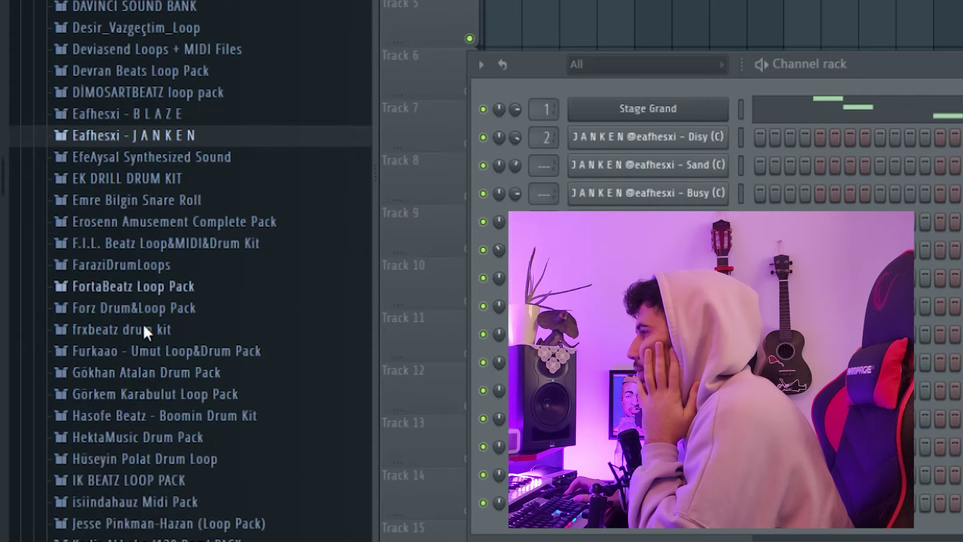
Look through the drum kits in the sample library and open the FX samples in TERMO's TRAP folder.
{"action": "scroll", "coordinate": [143, 324], "scroll_direction": "down", "scroll_amount": 15}
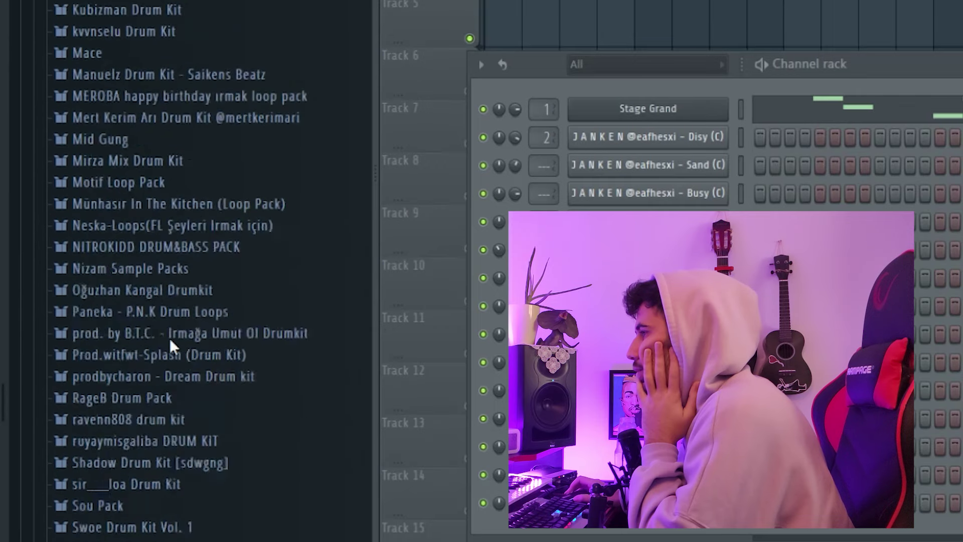
{"action": "scroll", "coordinate": [170, 339], "scroll_direction": "down", "scroll_amount": 3}
{"action": "scroll", "coordinate": [161, 428], "scroll_direction": "up", "scroll_amount": 15}
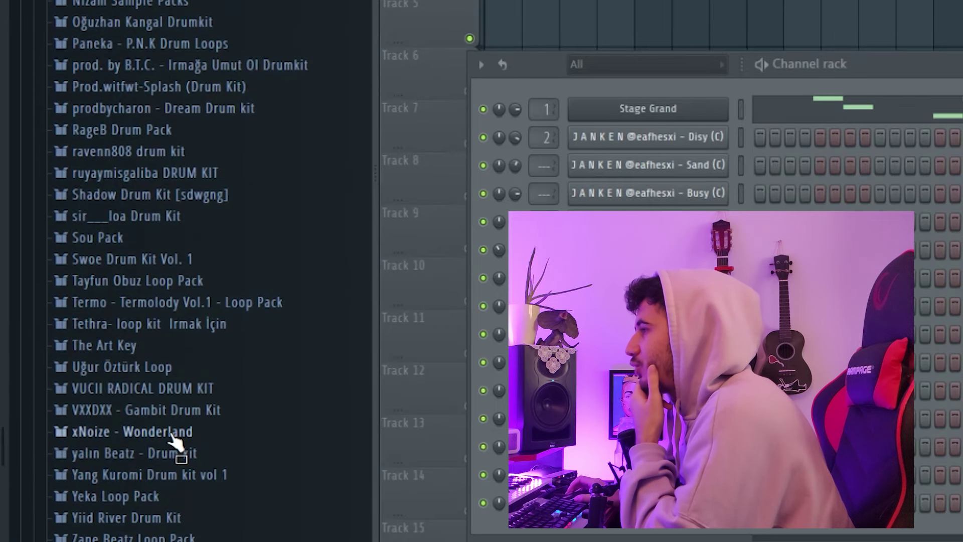
{"action": "scroll", "coordinate": [161, 241], "scroll_direction": "up", "scroll_amount": 15}
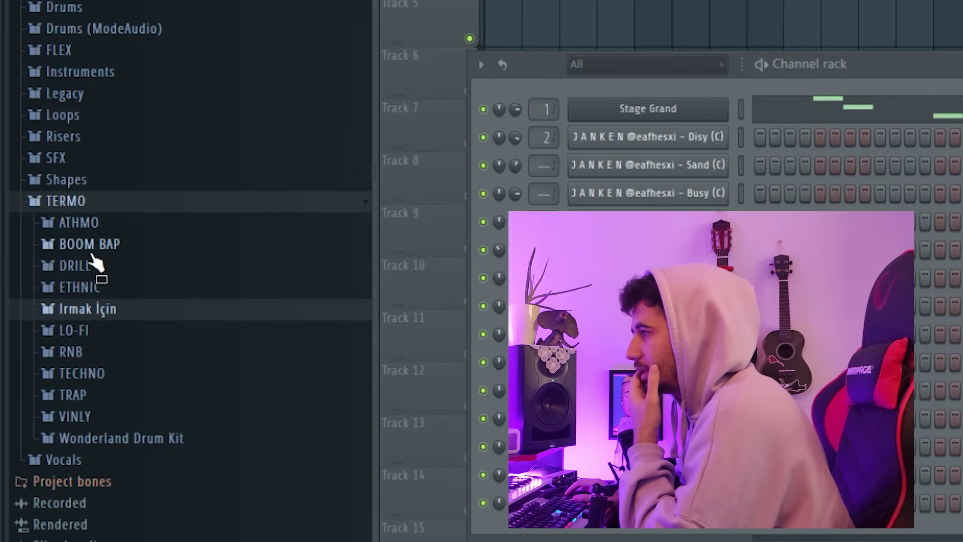
{"action": "left_click", "coordinate": [73, 395]}
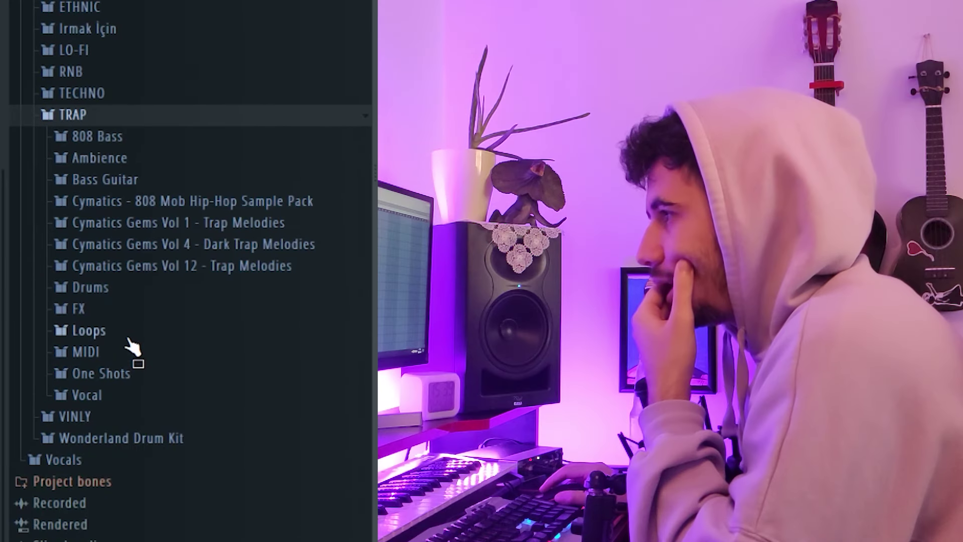
{"action": "left_click", "coordinate": [126, 289]}
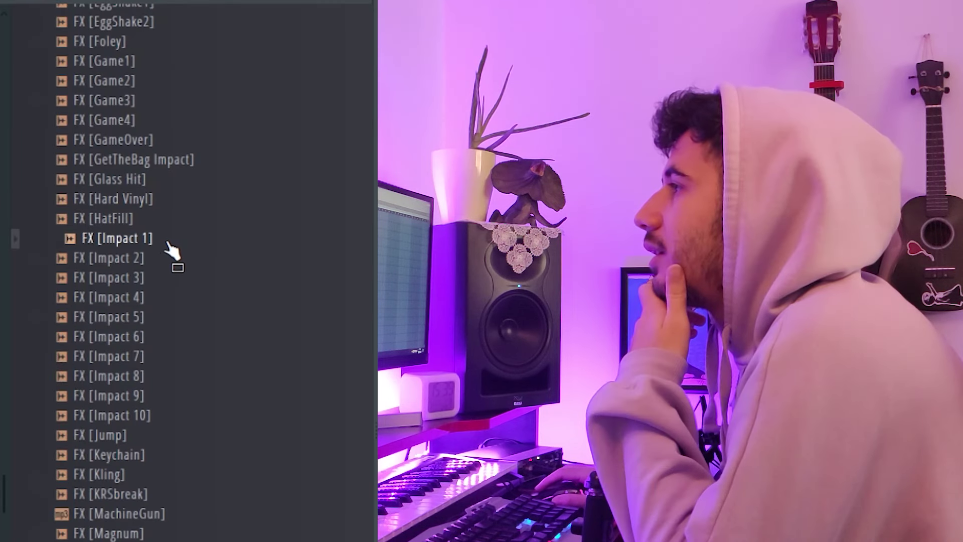
Add the FX [HatFill] sample to Track 5 from bar 1 through bar 24 and play the arrangement.
{"action": "key", "text": "Up"}
{"action": "key", "text": "Down"}
{"action": "key", "text": "Up"}
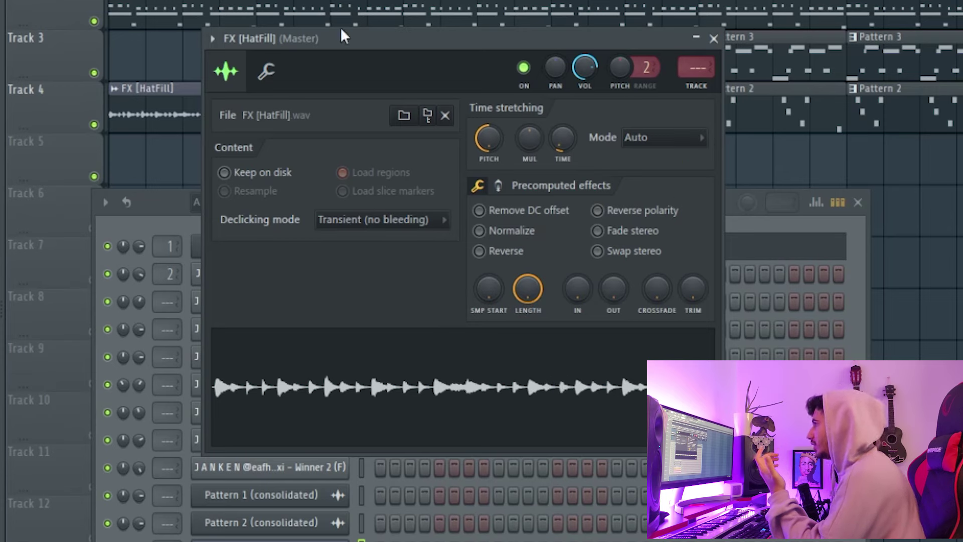
{"action": "left_click_drag", "start_coordinate": [340, 28], "coordinate": [354, 37]}
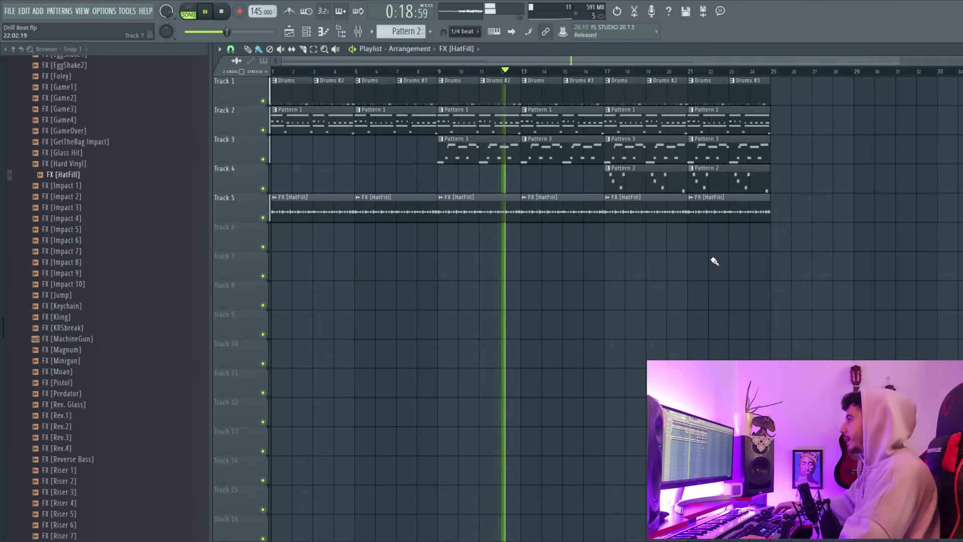
{"action": "key", "text": "ctrl+space"}
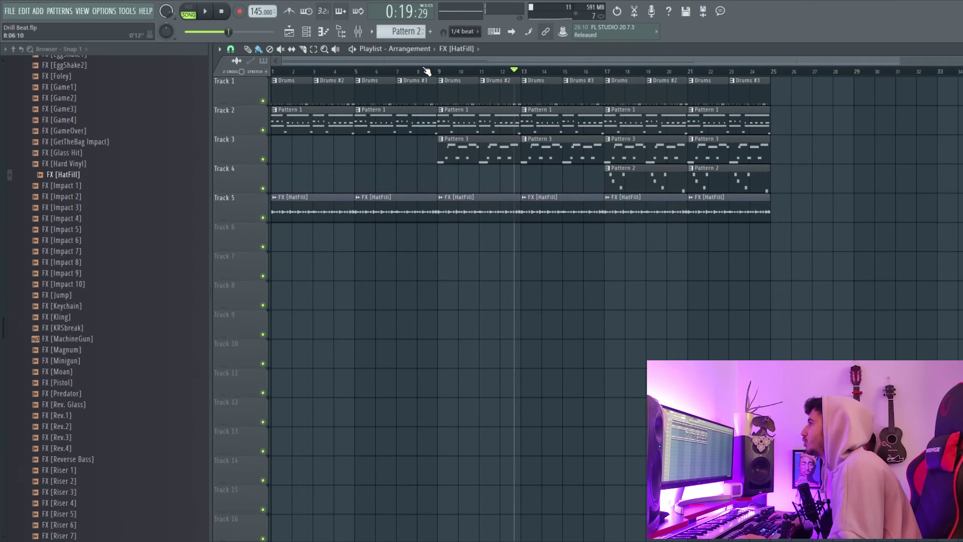
Hide the browser and open the piano roll of the J A N K E N Cold (C)_2 channel in the empty Pattern 16.
{"action": "left_click", "coordinate": [342, 32]}
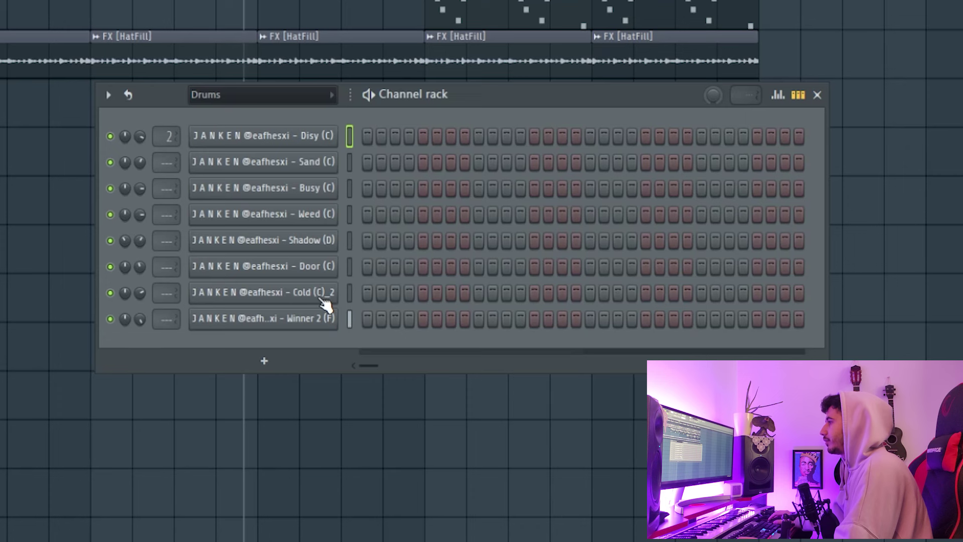
{"action": "key", "text": "Right"}
{"action": "key", "text": "Right"}
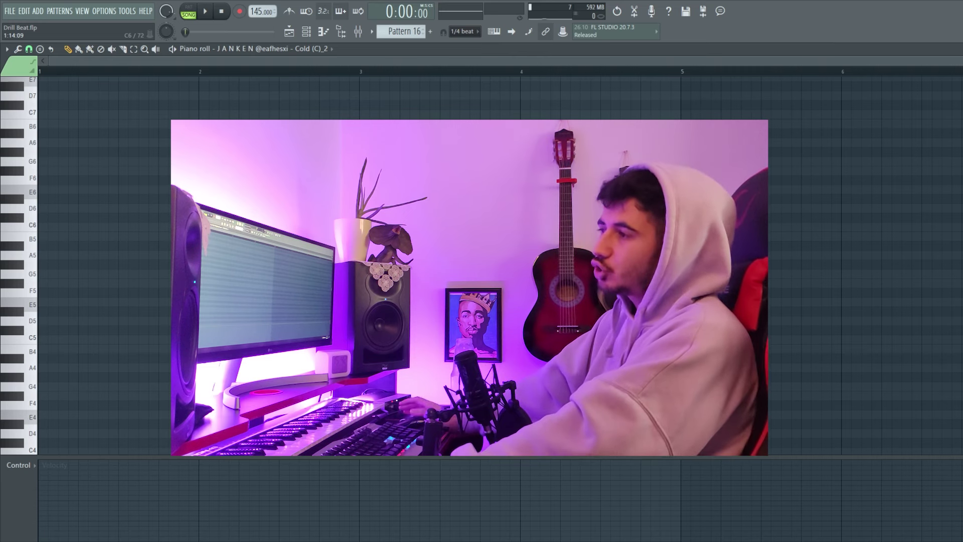
Add a half-bar E5 note at bar 1, copy it to the second half of bar 2, and play the part.
{"action": "left_click", "coordinate": [34, 307]}
{"action": "key", "text": "space"}
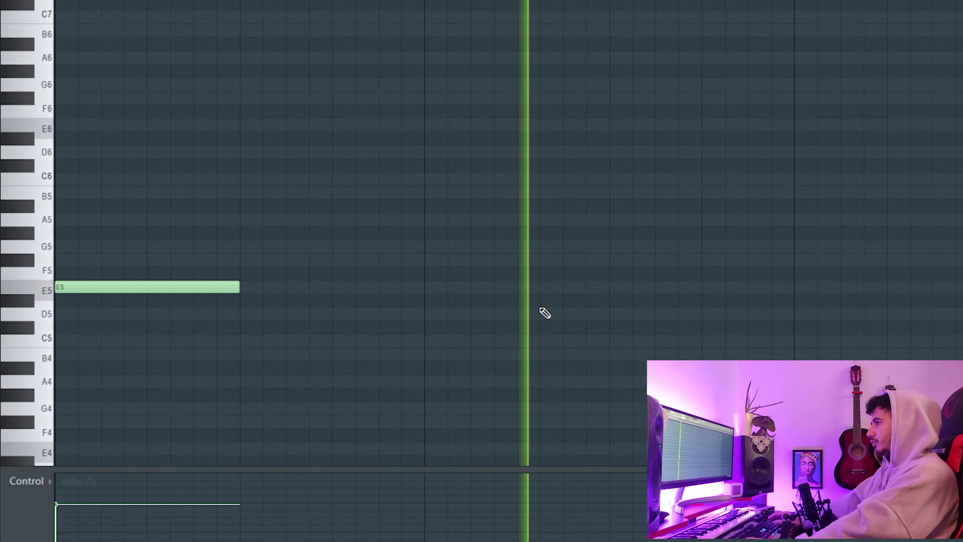
{"action": "key", "text": "space"}
{"action": "left_click_drag", "start_coordinate": [157, 287], "coordinate": [706, 288]}
{"action": "key", "text": "space"}
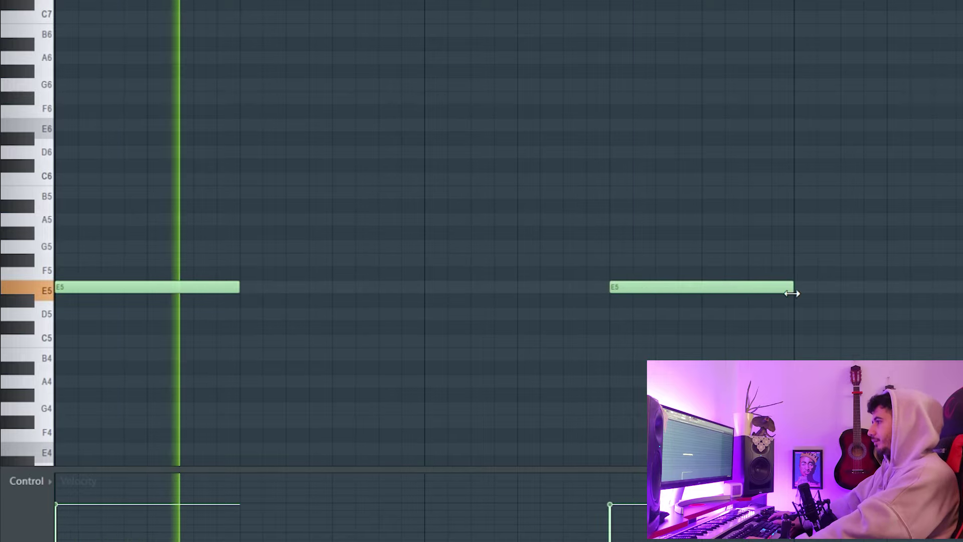
Shorten the second E5 to a quarter bar, follow it with a quarter-bar C6 and a half-bar E5 at bar 3, and play it.
{"action": "left_click_drag", "start_coordinate": [794, 287], "coordinate": [680, 289]}
{"action": "left_click", "coordinate": [690, 300]}
{"action": "right_click", "coordinate": [695, 301]}
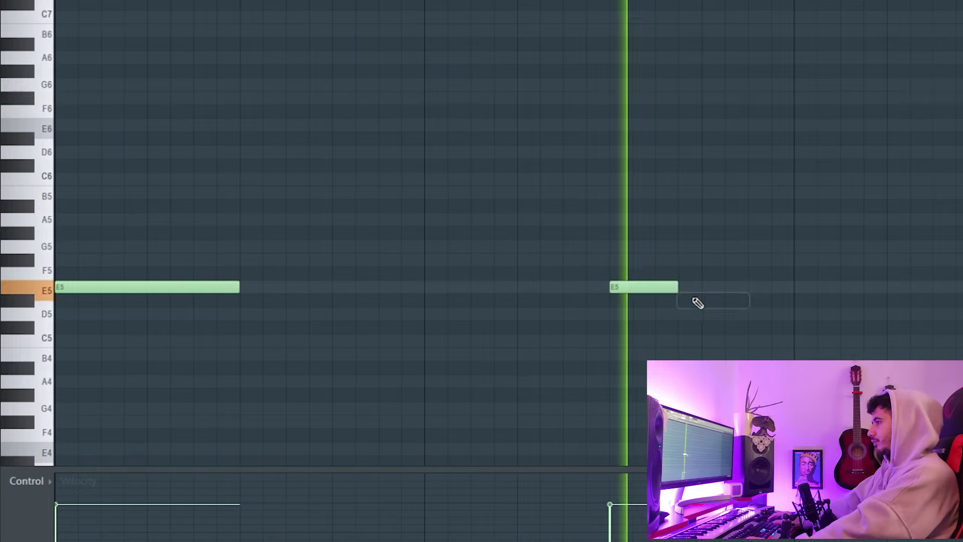
{"action": "key", "text": "space"}
{"action": "left_click", "coordinate": [708, 177]}
{"action": "key", "text": "space"}
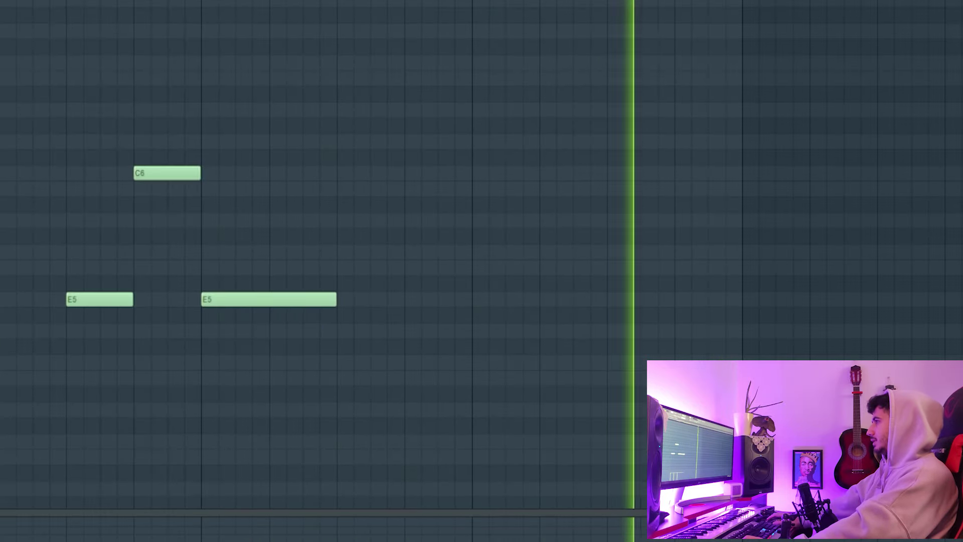
{"action": "key", "text": "space"}
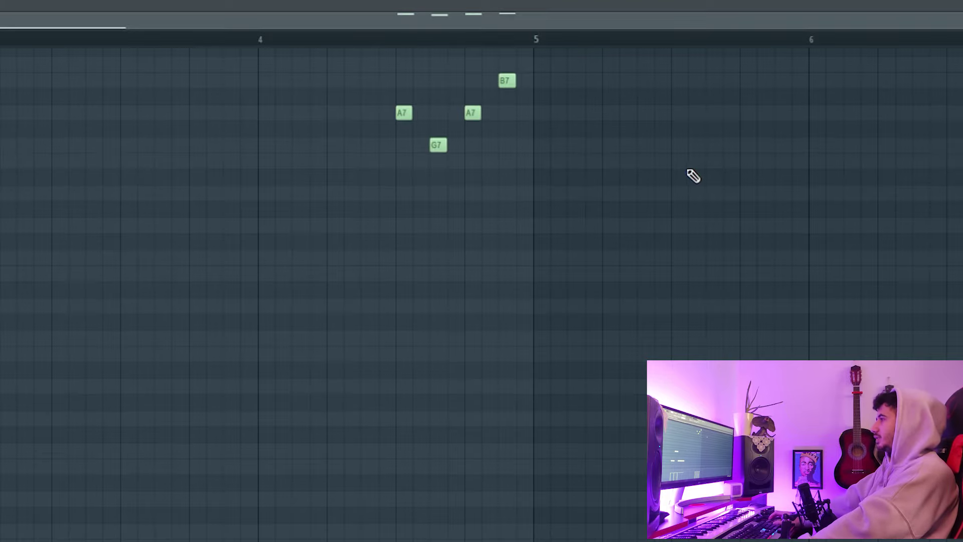
Place four consecutive C6 notes, each an eighth of a bar, in the second half of bar 4 and transpose them up to E6.
{"action": "scroll", "coordinate": [694, 176], "scroll_direction": "up", "scroll_amount": 2}
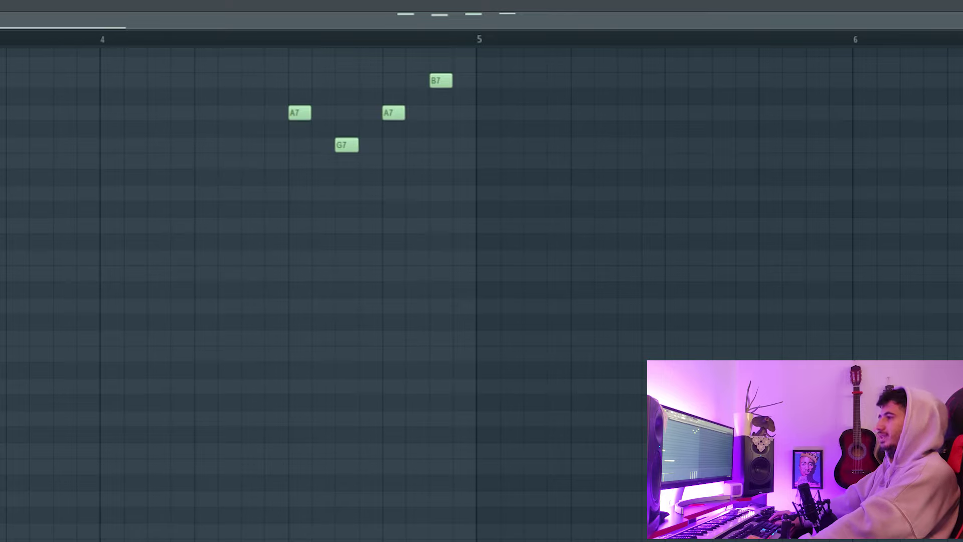
{"action": "left_click_drag", "start_coordinate": [21, 454], "coordinate": [328, 464]}
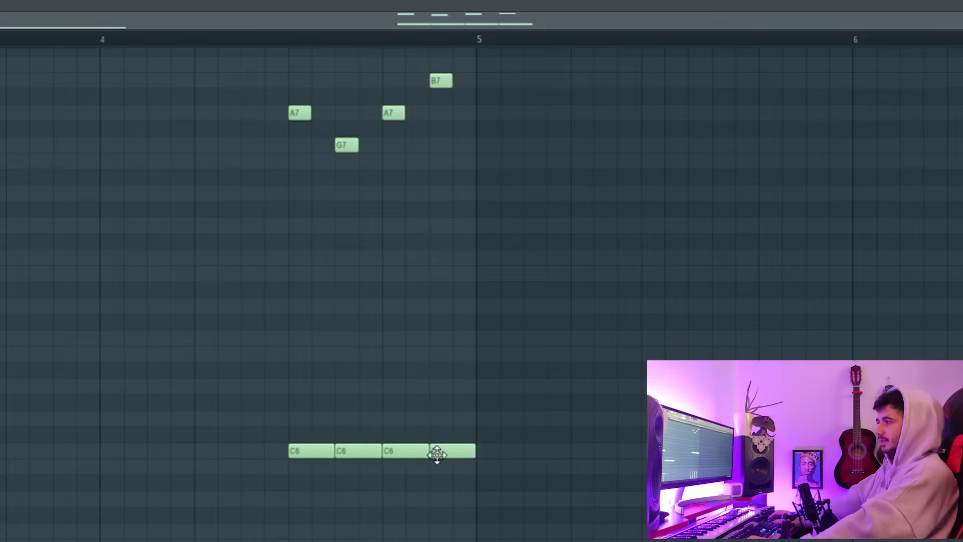
{"action": "scroll", "coordinate": [572, 201], "scroll_direction": "up", "scroll_amount": 2}
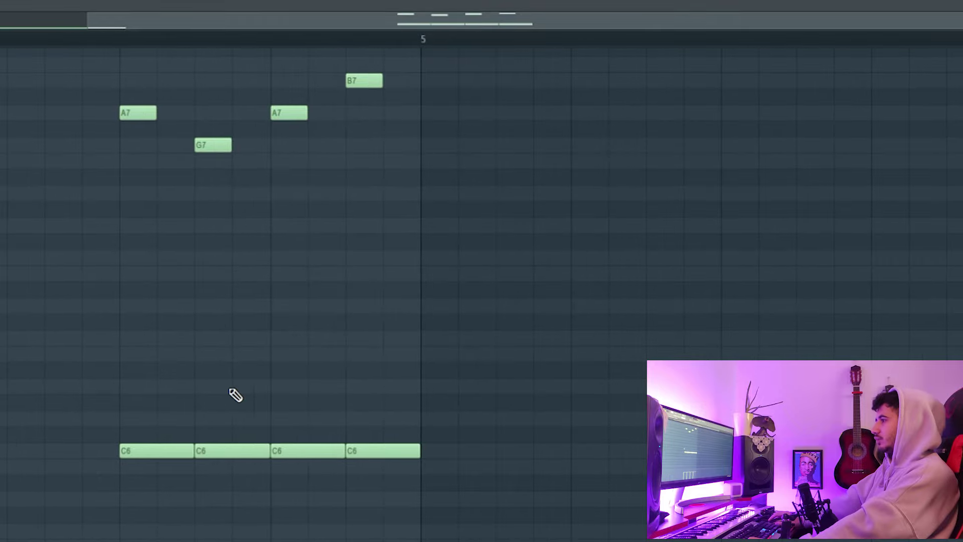
{"action": "left_click_drag", "start_coordinate": [100, 394], "coordinate": [534, 512]}
{"action": "key", "text": "shift+Up"}
{"action": "key", "text": "shift+Up"}
{"action": "key", "text": "shift+Up"}
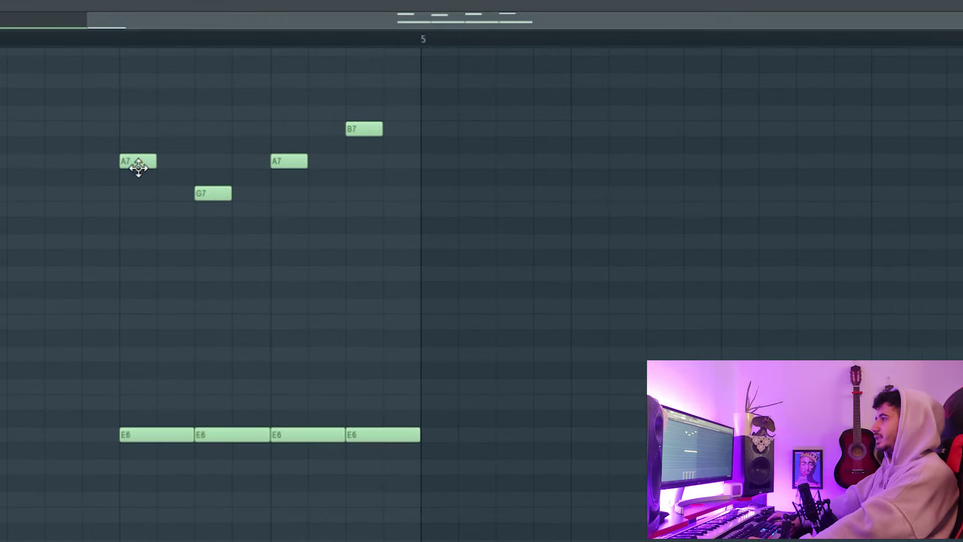
Turn the A7, G7, A7 and B7 notes above the four E6 notes in bar 4 into slide notes.
{"action": "double_click", "coordinate": [138, 163]}
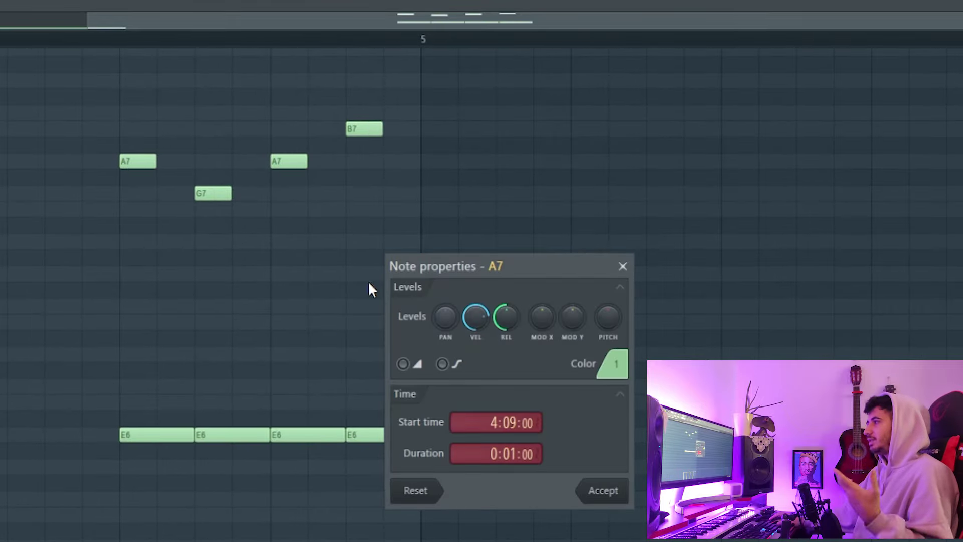
{"action": "left_click", "coordinate": [623, 266]}
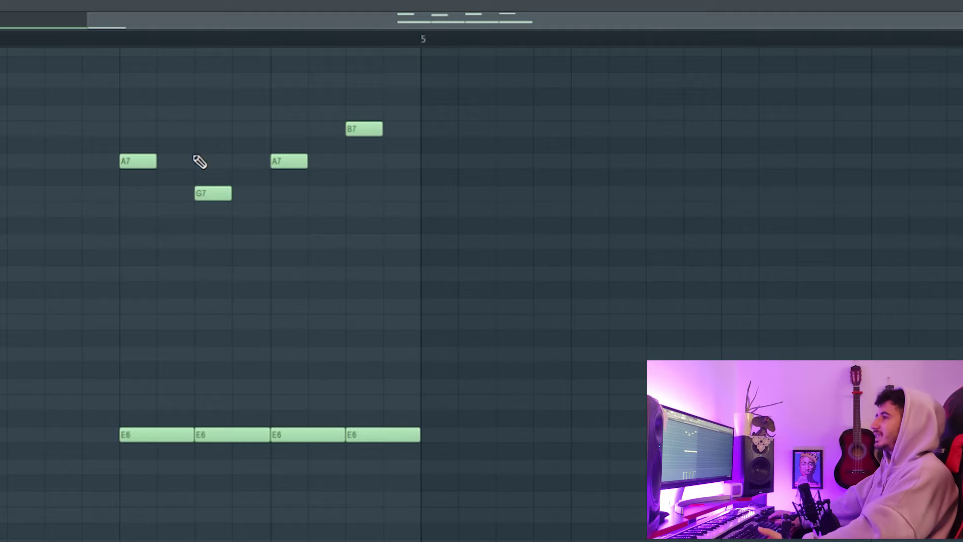
{"action": "double_click", "coordinate": [136, 166]}
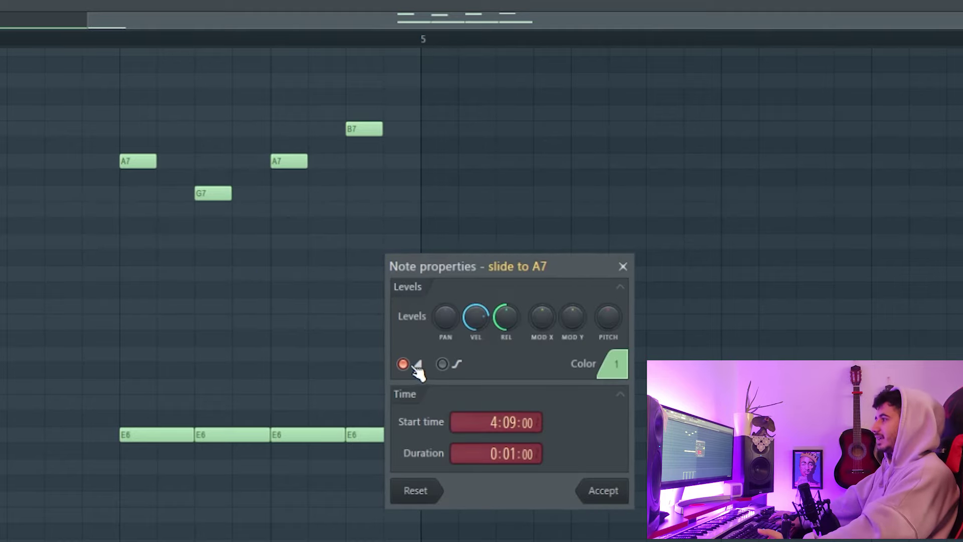
{"action": "left_click", "coordinate": [600, 494]}
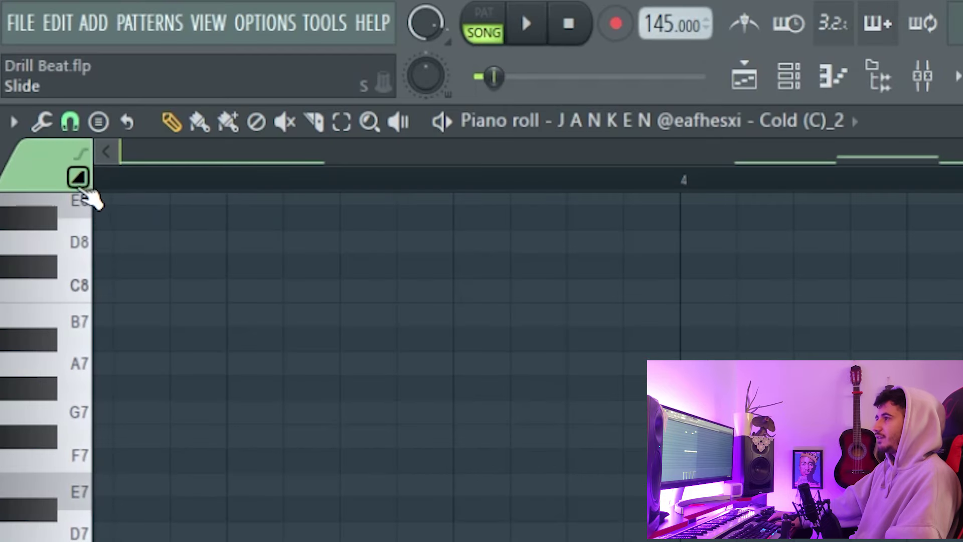
{"action": "left_click", "coordinate": [489, 163]}
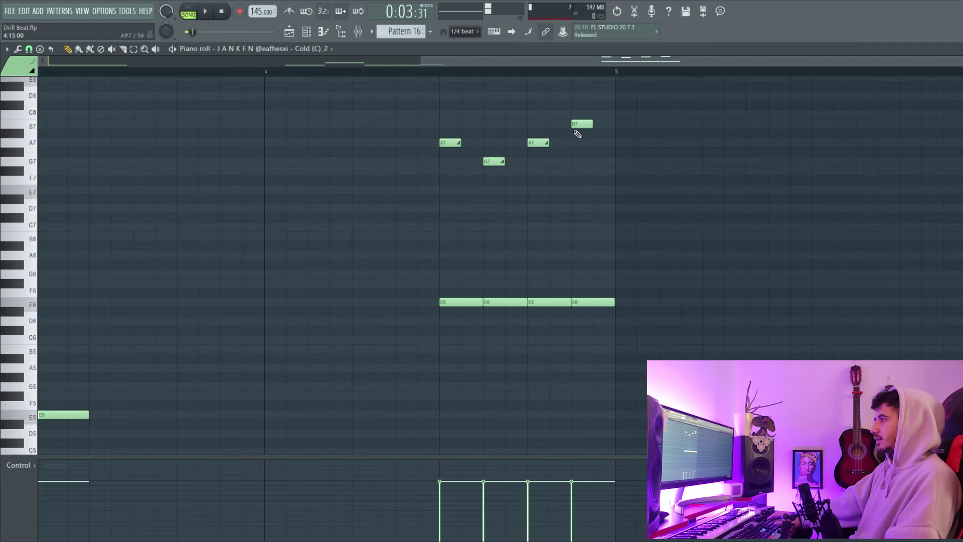
{"action": "scroll", "coordinate": [591, 189], "scroll_direction": "down", "scroll_amount": 3, "text": "ctrl"}
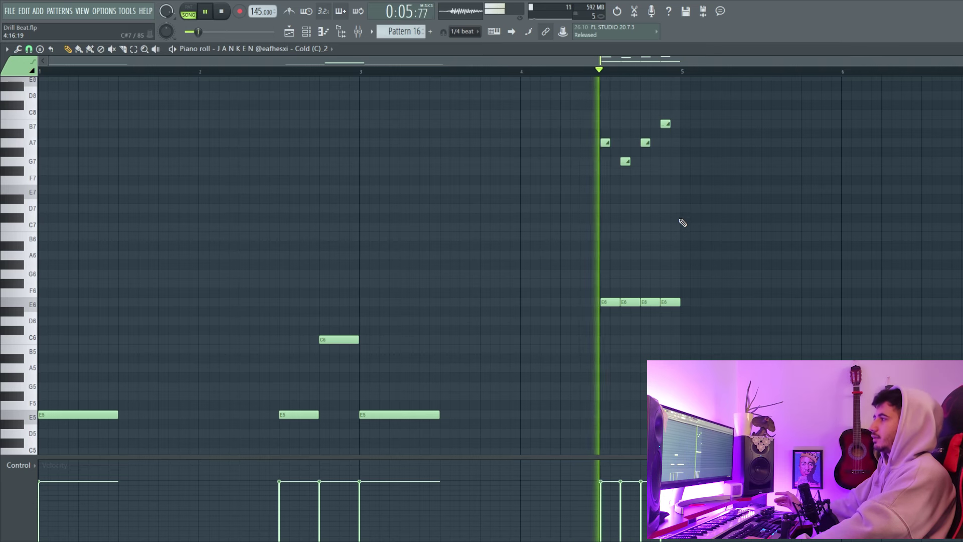
Play the 808 pattern from bar 1 and check how the slides in bar 4 sound.
{"action": "key", "text": "space"}
{"action": "scroll", "coordinate": [661, 91], "scroll_direction": "up", "scroll_amount": 3, "text": "ctrl"}
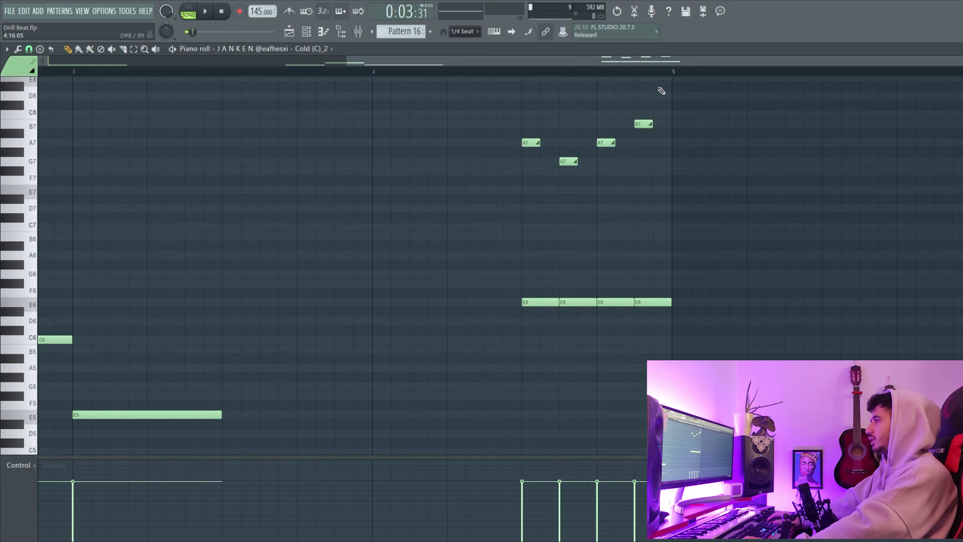
{"action": "left_click_drag", "start_coordinate": [658, 82], "coordinate": [516, 198], "text": "ctrl"}
{"action": "left_click_drag", "start_coordinate": [652, 123], "coordinate": [645, 127]}
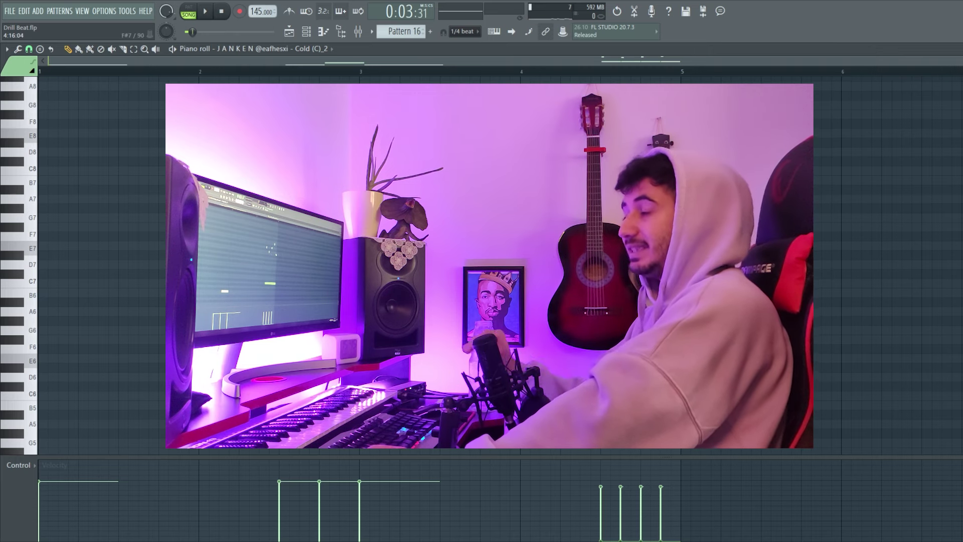
{"action": "scroll", "coordinate": [367, 275], "scroll_direction": "down", "scroll_amount": 4}
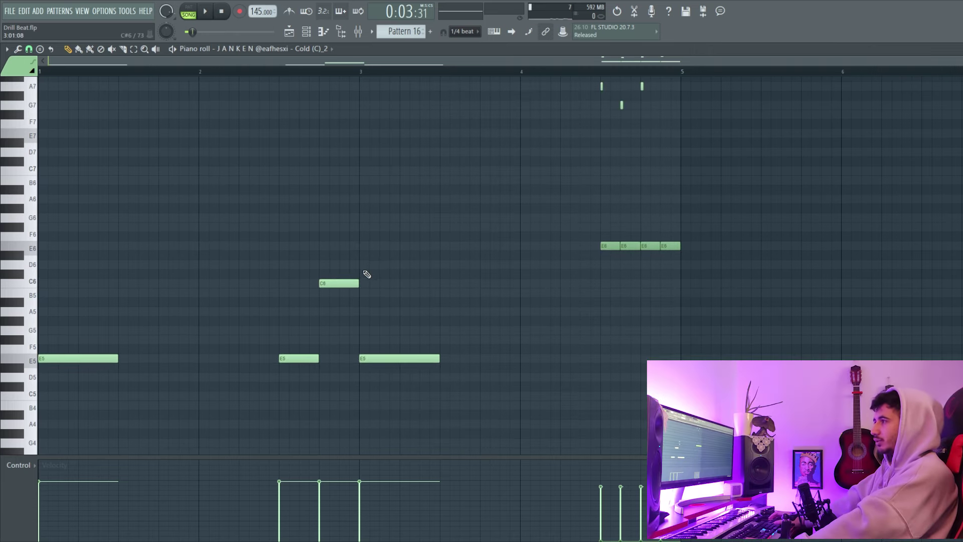
{"action": "key", "text": "ctrl+a"}
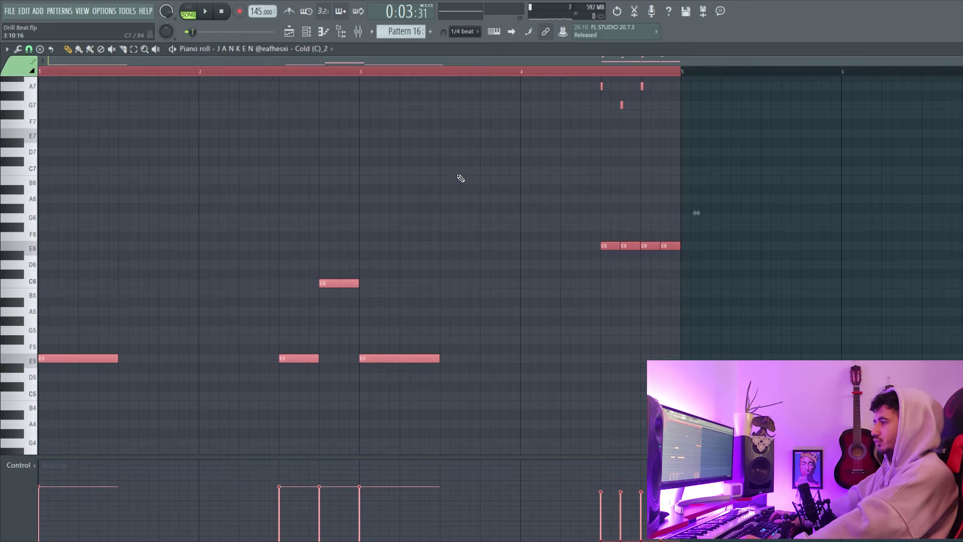
{"action": "key", "text": "space"}
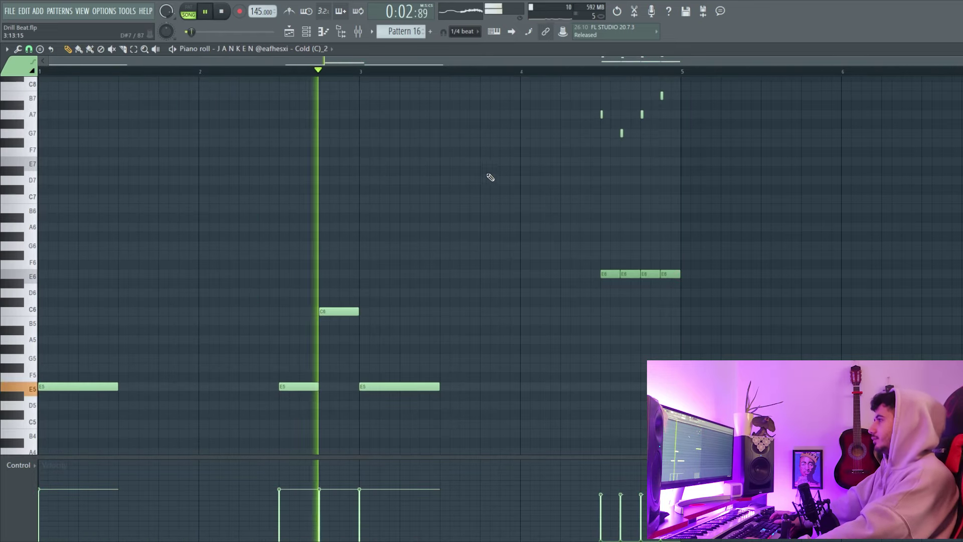
{"action": "scroll", "coordinate": [672, 190], "scroll_direction": "up", "scroll_amount": 2}
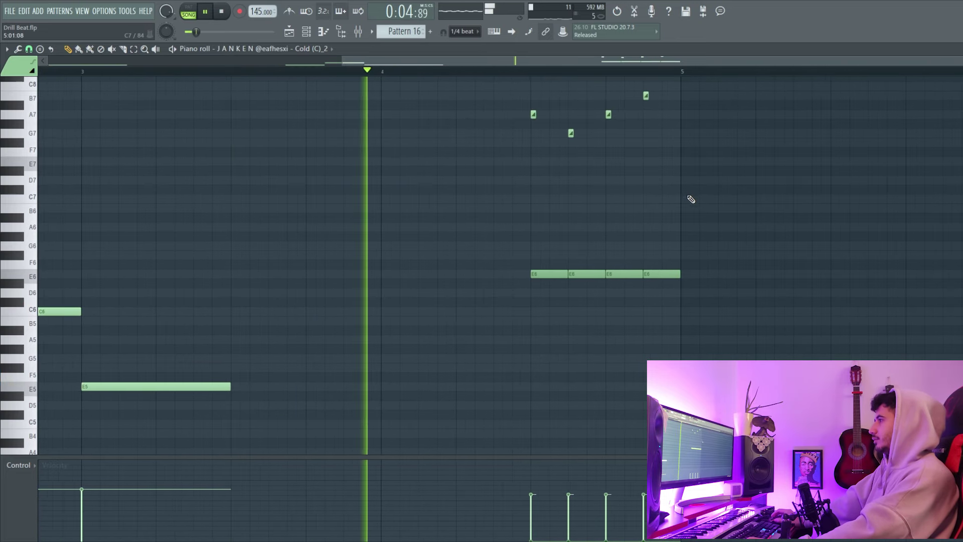
{"action": "scroll", "coordinate": [702, 206], "scroll_direction": "down", "scroll_amount": 2}
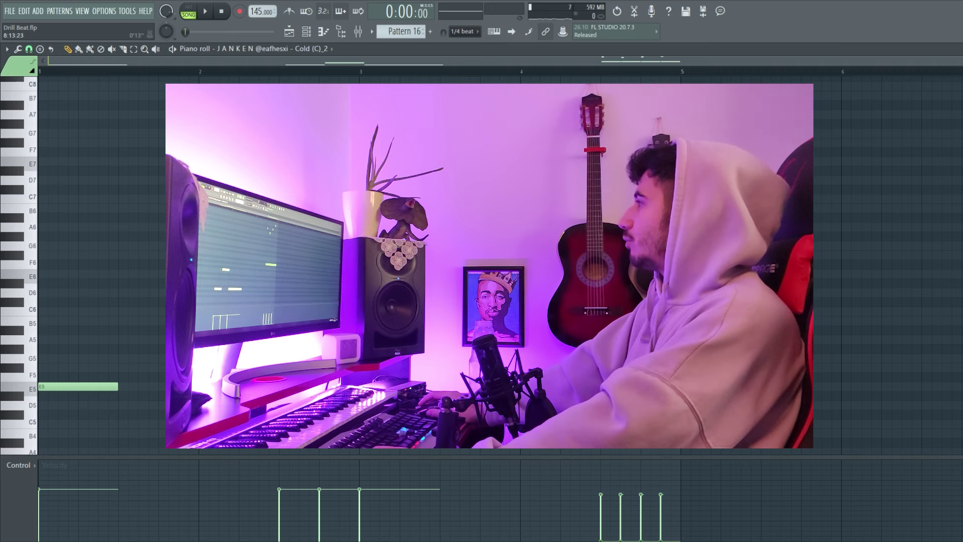
Repeat Pattern 16 along Track 6 through bar 24 in the playlist and make the clip at bar 5 unique.
{"action": "key", "text": "Escape"}
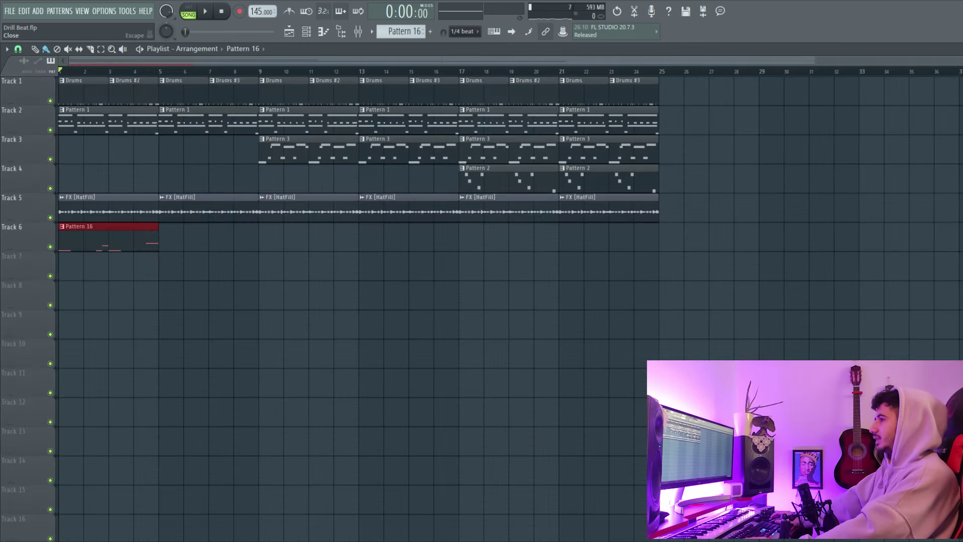
{"action": "mouse_move", "coordinate": [322, 287]}
{"action": "left_mouse_down"}
{"action": "mouse_move", "coordinate": [738, 286]}
{"action": "mouse_move", "coordinate": [905, 272]}
{"action": "left_mouse_up"}
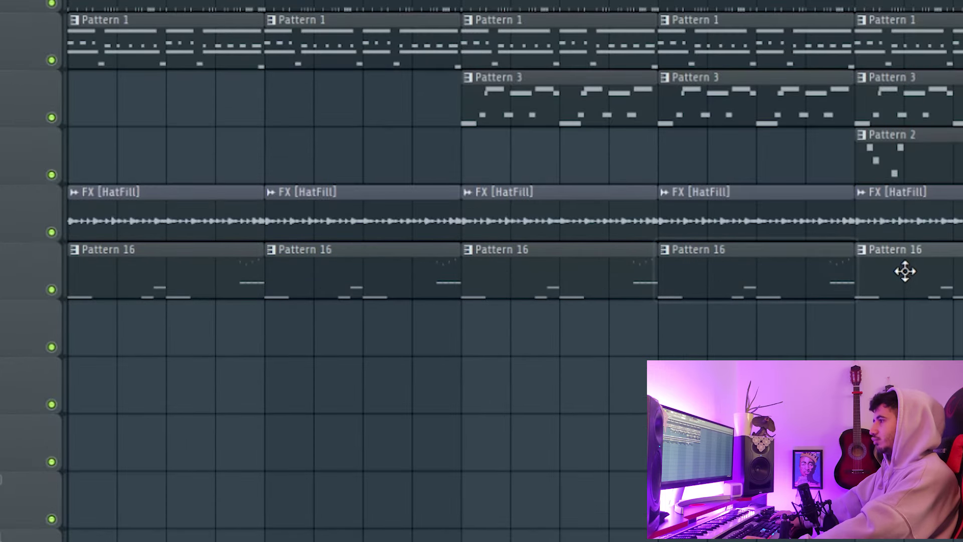
{"action": "right_click", "coordinate": [273, 259]}
{"action": "left_click", "coordinate": [311, 384]}
In the unique bar 5 pattern, add two short E6 notes in the second half of bar 2 and slide notes at A8, G8 and G8.
{"action": "double_click", "coordinate": [337, 291]}
{"action": "scroll", "coordinate": [281, 257], "scroll_direction": "left", "scroll_amount": 2}
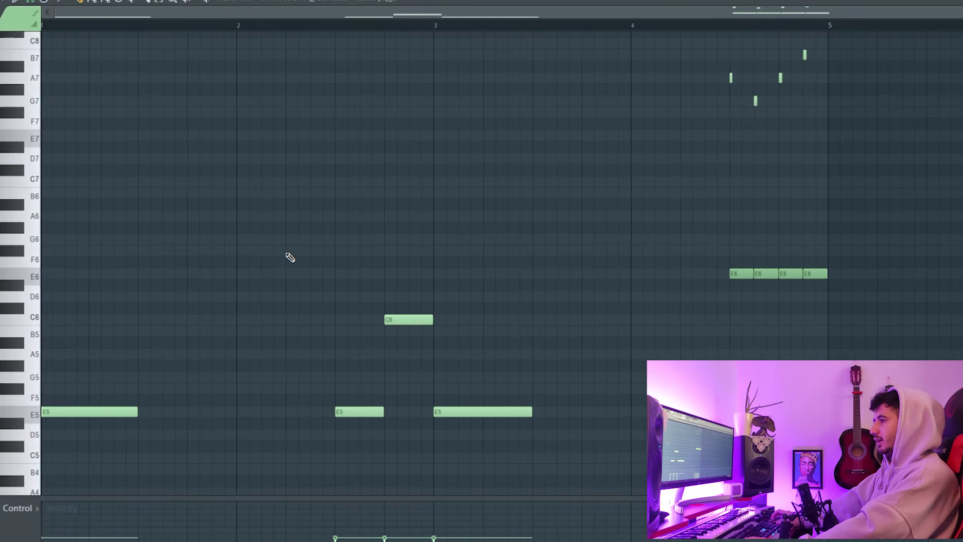
{"action": "scroll", "coordinate": [291, 259], "scroll_direction": "up", "scroll_amount": 1}
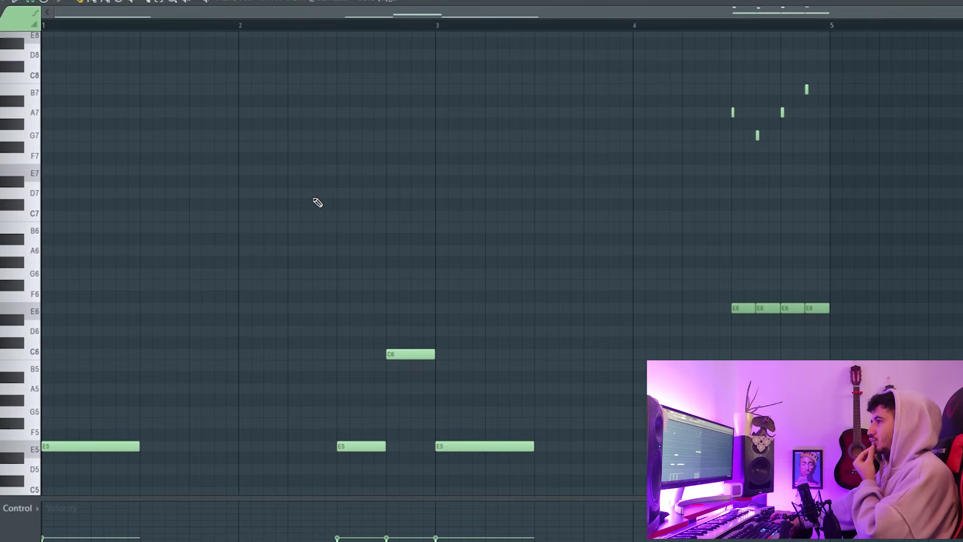
{"action": "scroll", "coordinate": [390, 306], "scroll_direction": "down", "scroll_amount": 3}
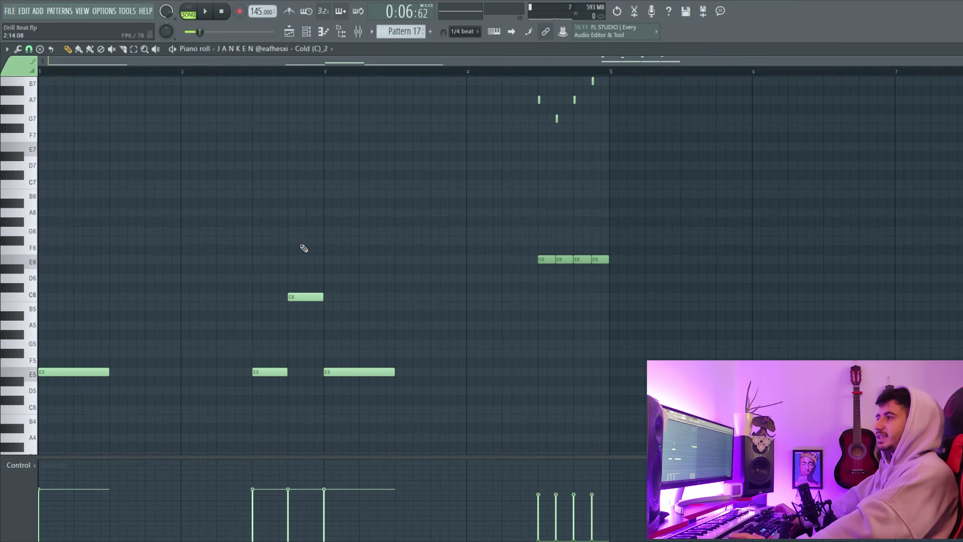
{"action": "scroll", "coordinate": [298, 239], "scroll_direction": "up", "scroll_amount": 3}
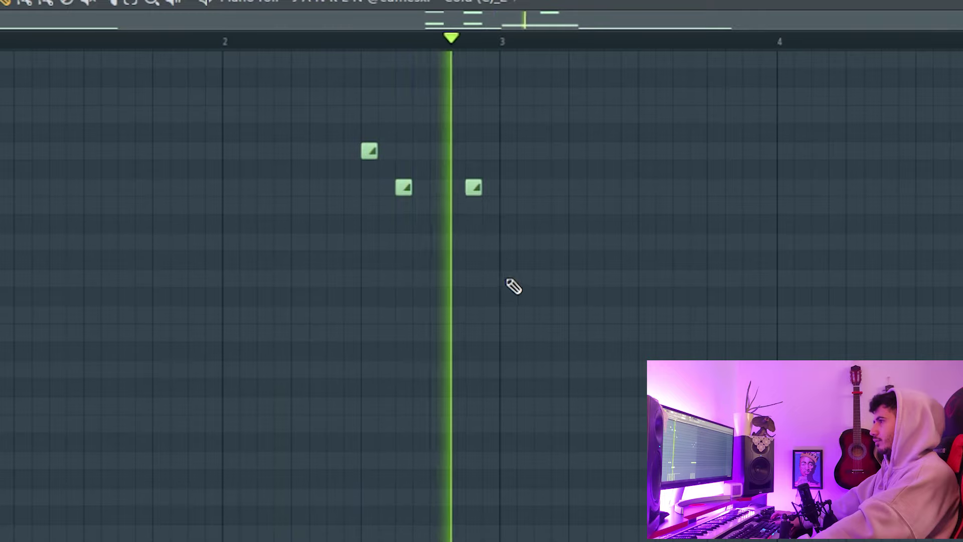
{"action": "scroll", "coordinate": [539, 314], "scroll_direction": "down", "scroll_amount": 5}
{"action": "scroll", "coordinate": [562, 324], "scroll_direction": "up", "scroll_amount": 1}
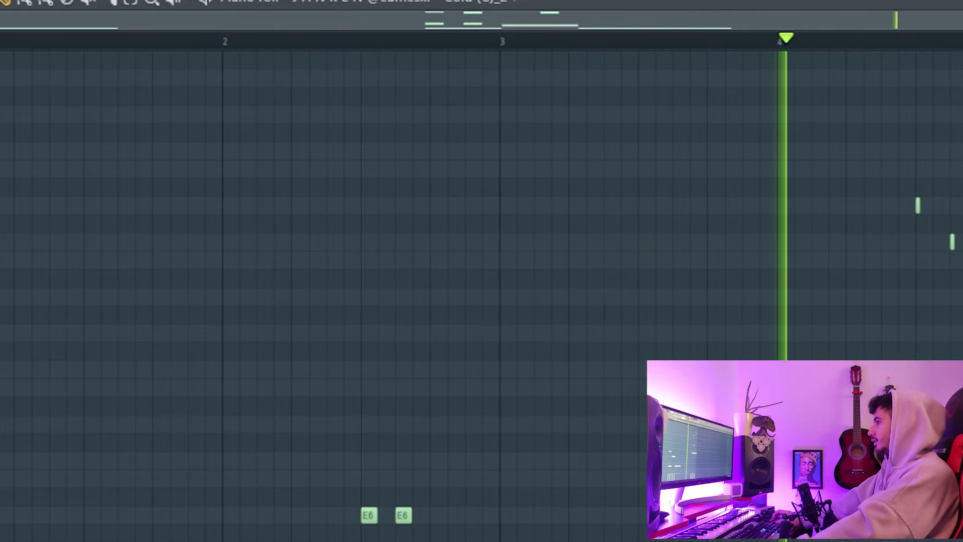
{"action": "scroll", "coordinate": [813, 351], "scroll_direction": "up", "scroll_amount": 2}
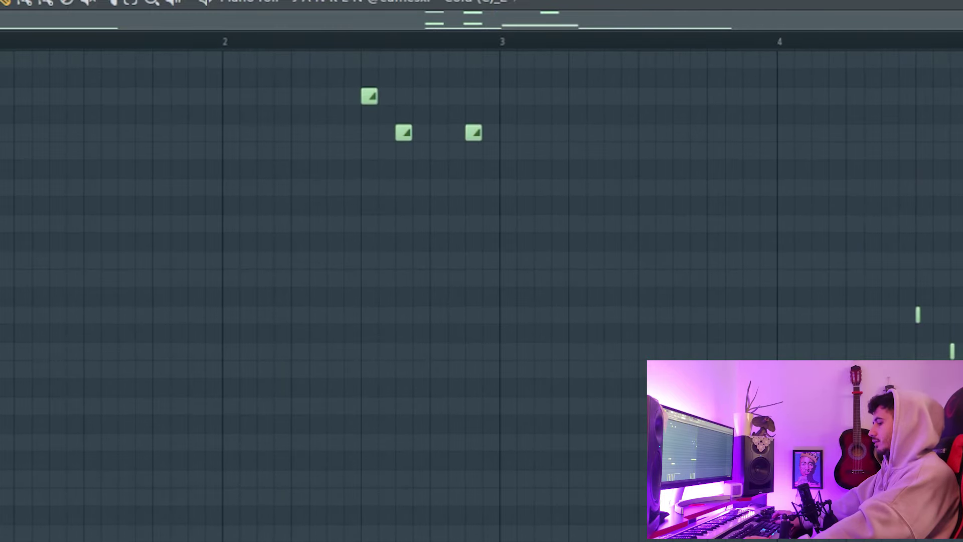
Play Pattern 17 through the slides in bar 4, stop playback and return to the playlist.
{"action": "left_click_drag", "start_coordinate": [280, 307], "coordinate": [488, 426]}
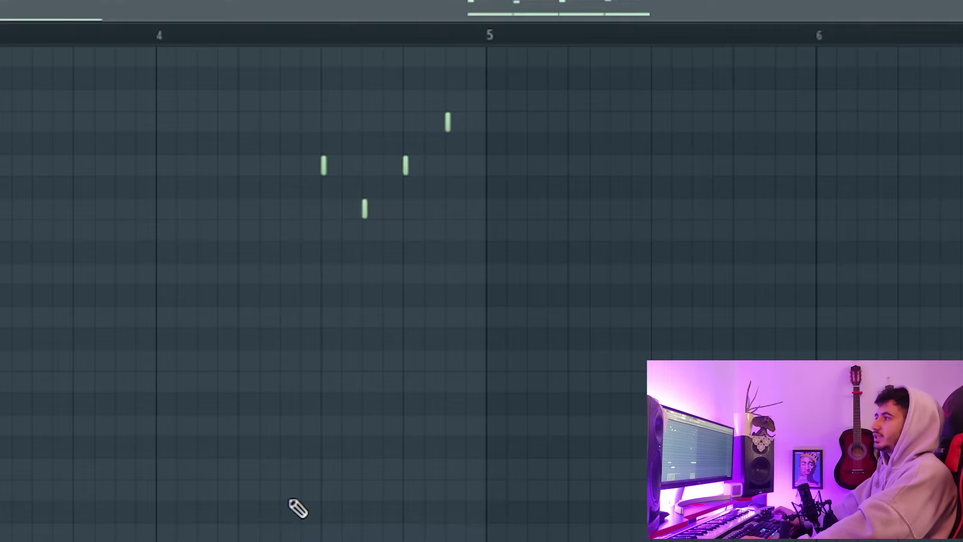
{"action": "scroll", "coordinate": [452, 466], "scroll_direction": "down", "scroll_amount": 6}
{"action": "key", "text": "space"}
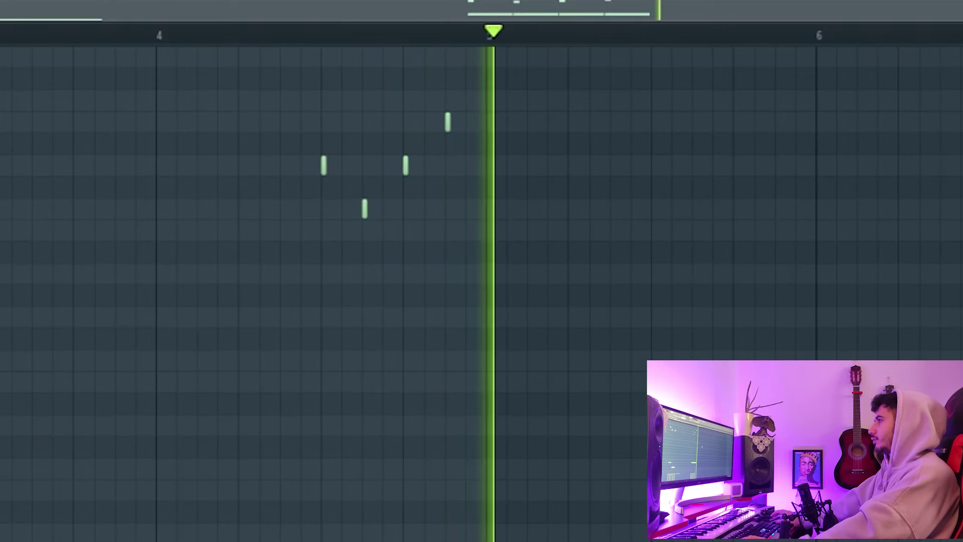
{"action": "key", "text": "space"}
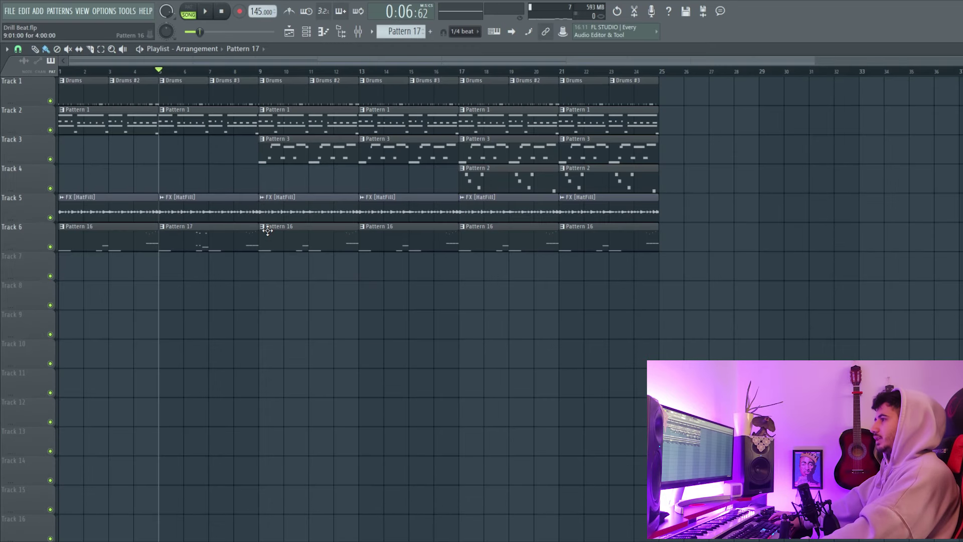
Make the Track 6 clip at bar 9 unique and open its notes in the piano roll.
{"action": "right_click", "coordinate": [265, 232]}
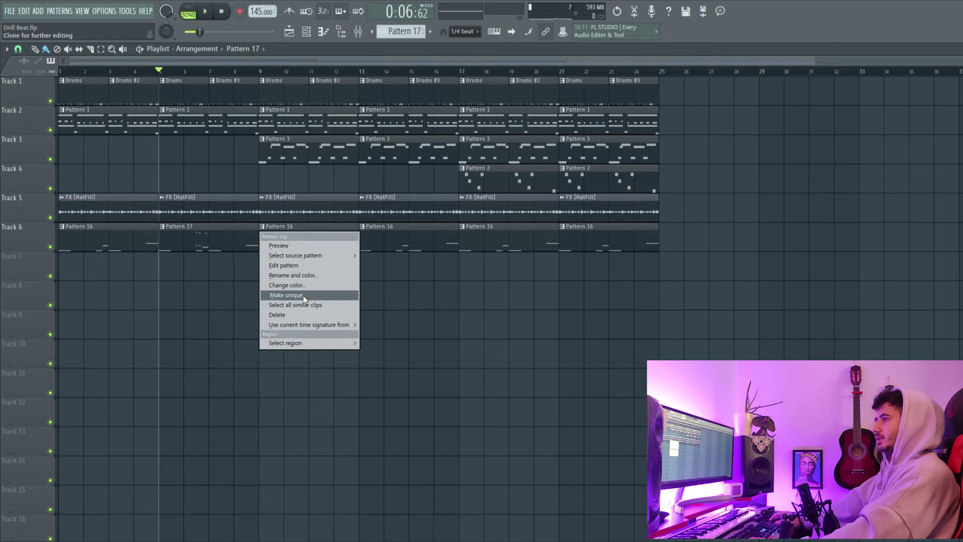
{"action": "left_click", "coordinate": [303, 296]}
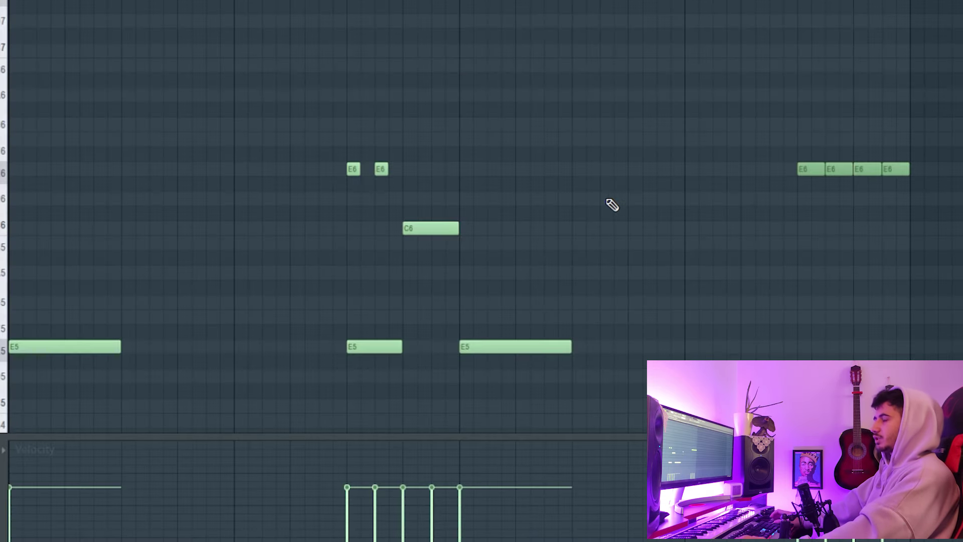
{"action": "scroll", "coordinate": [611, 204], "scroll_direction": "up", "scroll_amount": 3}
{"action": "scroll", "coordinate": [610, 204], "scroll_direction": "down", "scroll_amount": 3}
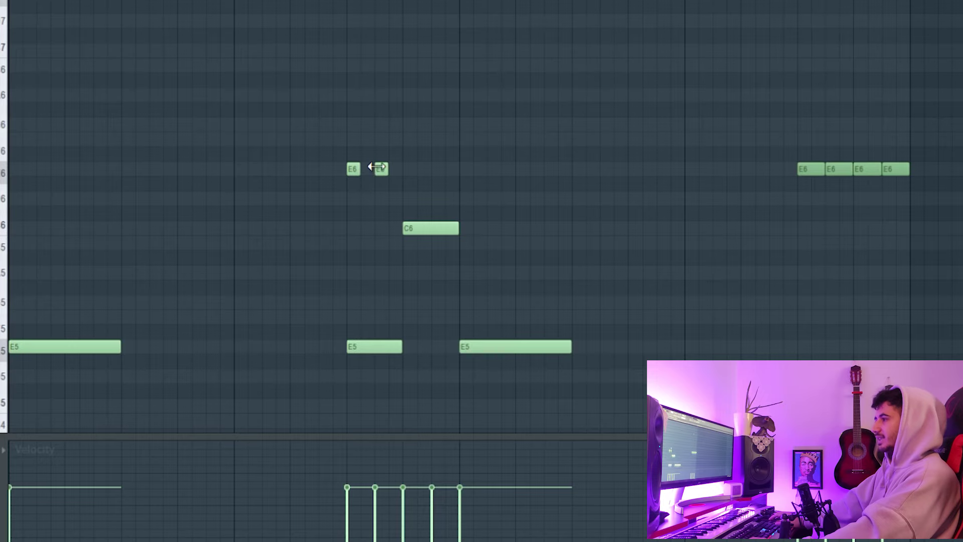
{"action": "scroll", "coordinate": [377, 100], "scroll_direction": "up", "scroll_amount": 4}
{"action": "scroll", "coordinate": [308, 101], "scroll_direction": "down", "scroll_amount": 4}
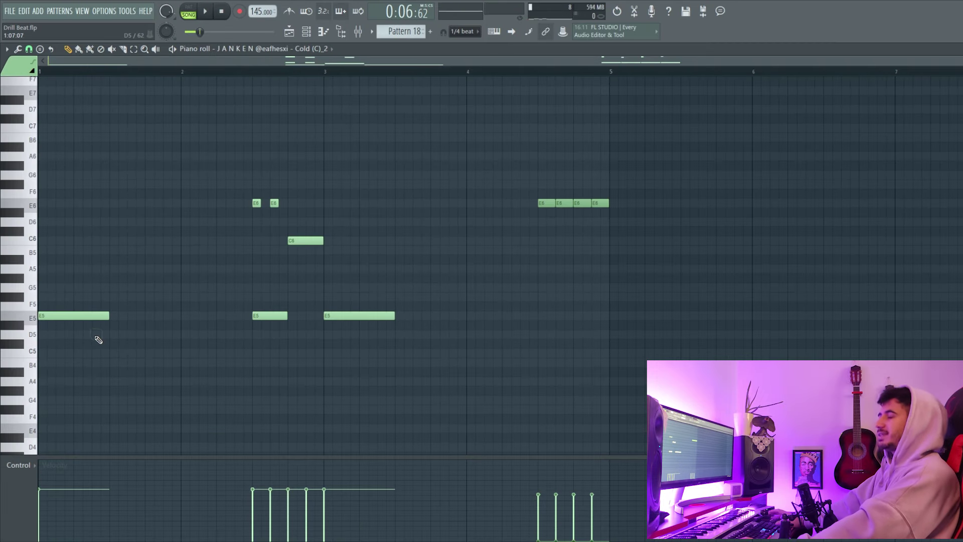
Add a D5 slide note near the end of the first E5 and an A5 slide note under the C6, and play them.
{"action": "key", "text": "space"}
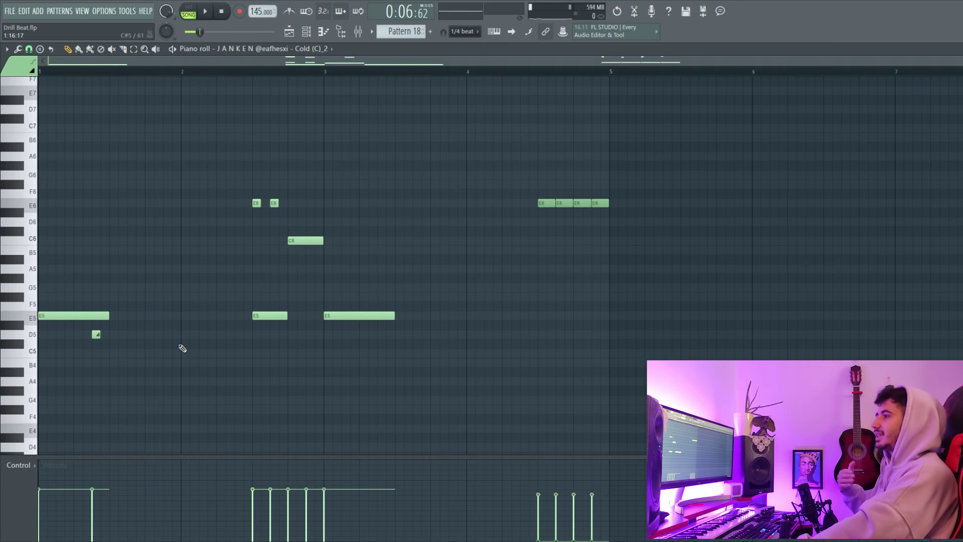
{"action": "scroll", "coordinate": [241, 356], "scroll_direction": "up", "scroll_amount": 4}
{"action": "left_click", "coordinate": [310, 379]}
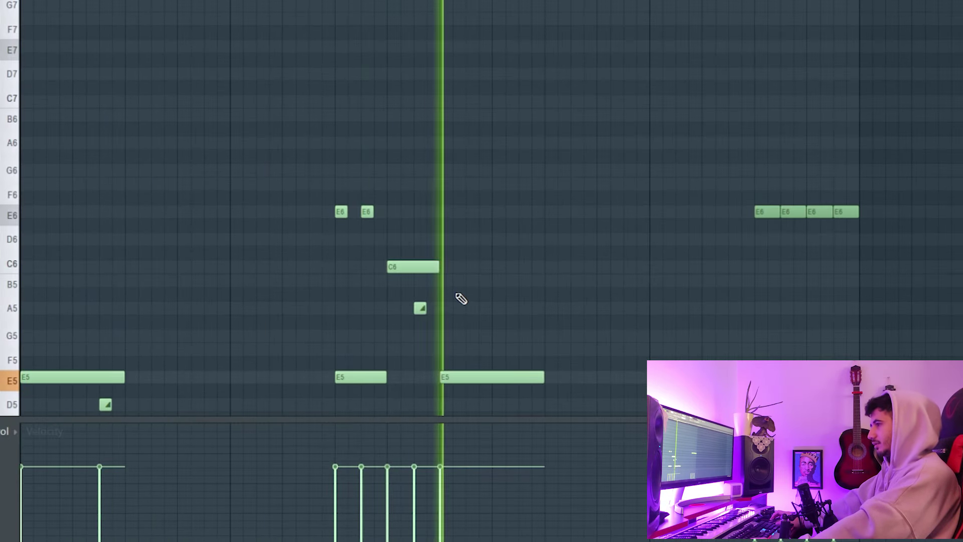
{"action": "key", "text": "space"}
Move the four slide notes in bar 4 to G8, B8, G8 and E8 and play the result.
{"action": "scroll", "coordinate": [462, 307], "scroll_direction": "down", "scroll_amount": 2}
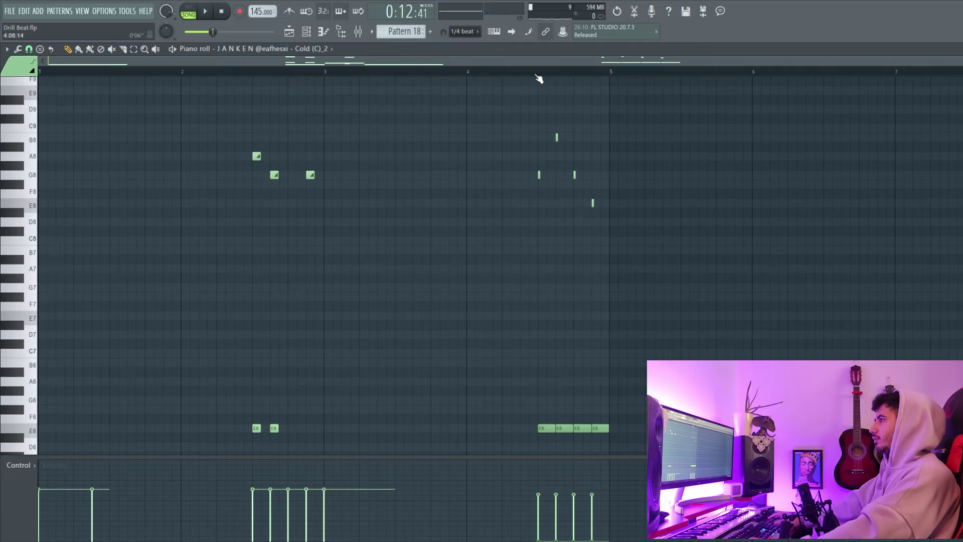
{"action": "left_click", "coordinate": [538, 74]}
{"action": "key", "text": "space"}
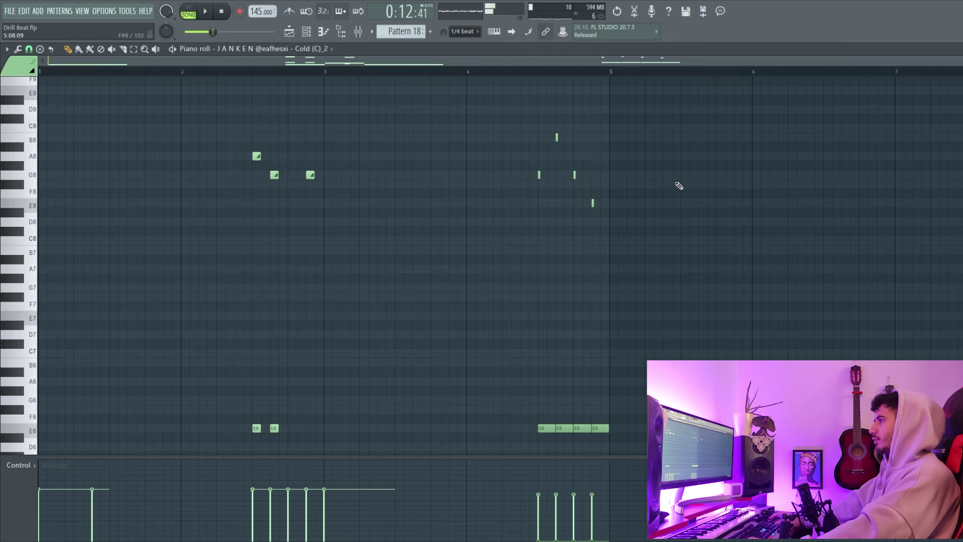
{"action": "scroll", "coordinate": [679, 185], "scroll_direction": "up", "scroll_amount": 6}
{"action": "scroll", "coordinate": [667, 189], "scroll_direction": "down", "scroll_amount": 6}
Examine the finished 808 #3, 808 and 808 #2 patterns in turn and play them.
{"action": "scroll", "coordinate": [735, 221], "scroll_direction": "down", "scroll_amount": 5}
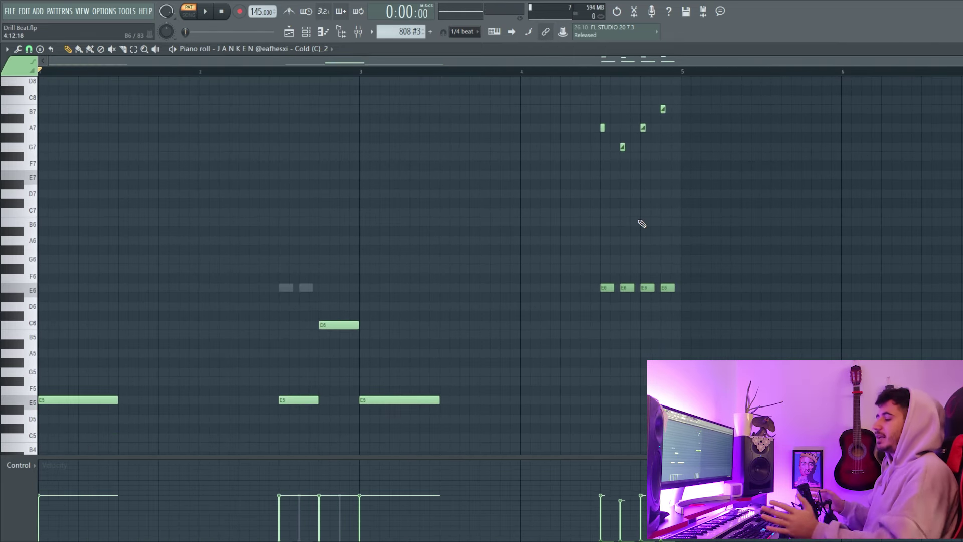
{"action": "key", "text": "space"}
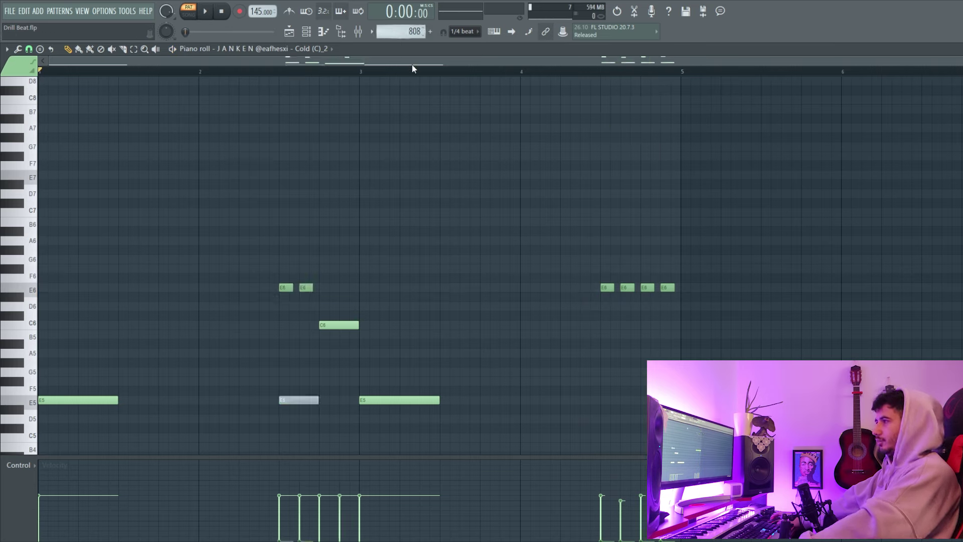
{"action": "key", "text": "space"}
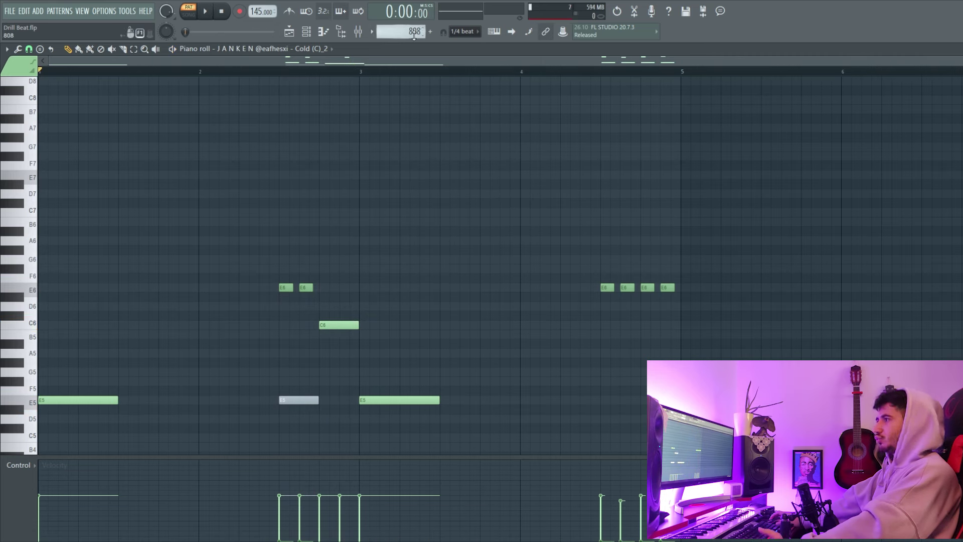
{"action": "key", "text": "space"}
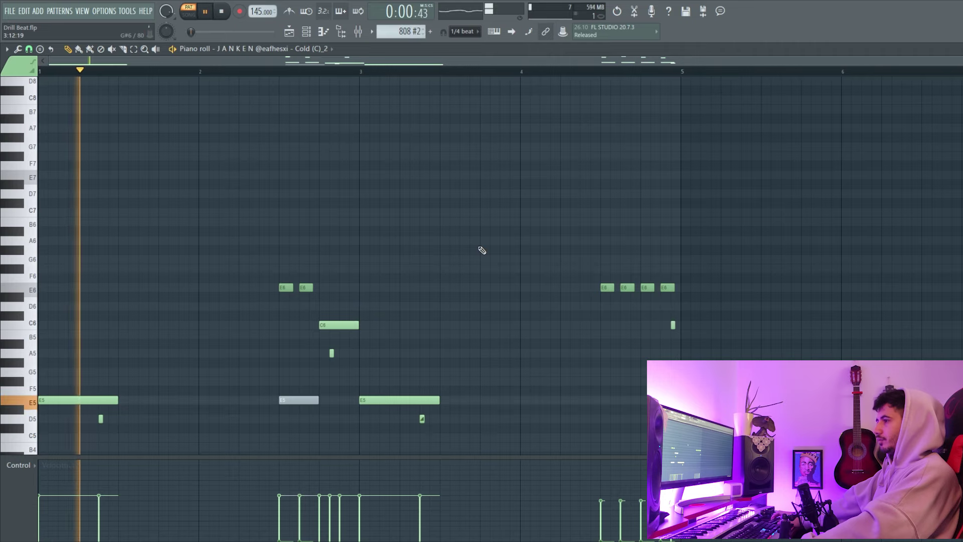
Play the 808 #2 pattern through its four bars in the piano roll.
{"action": "scroll", "coordinate": [481, 249], "scroll_direction": "down", "scroll_amount": 3}
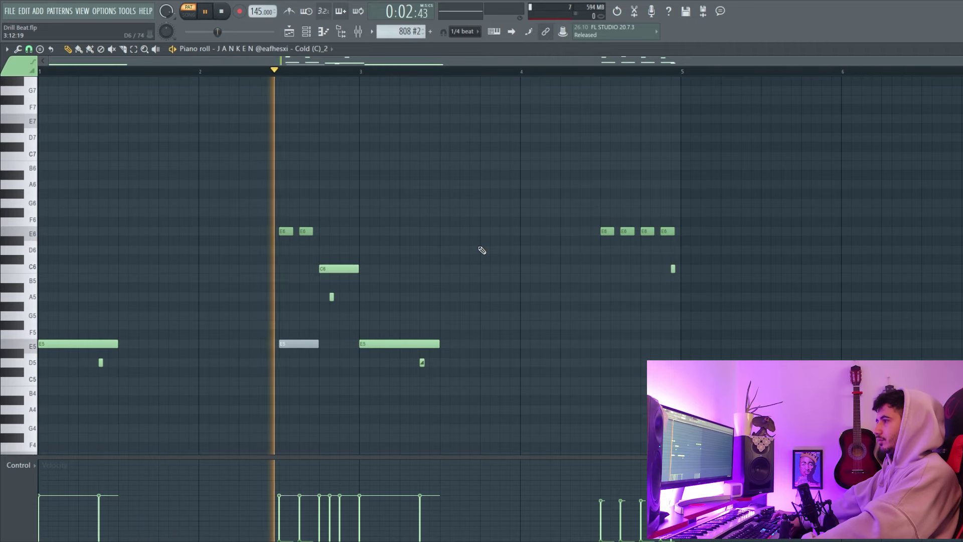
{"action": "scroll", "coordinate": [483, 250], "scroll_direction": "up", "scroll_amount": 2}
{"action": "scroll", "coordinate": [483, 250], "scroll_direction": "up", "scroll_amount": 2}
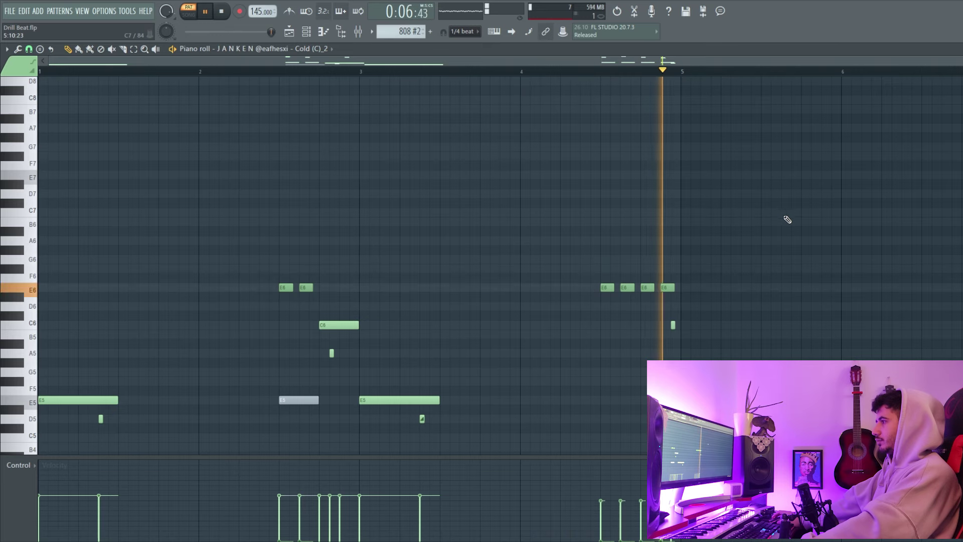
{"action": "key", "text": "space"}
Return to the playlist and end the solo on Track 6.
{"action": "key", "text": "F5"}
{"action": "right_click", "coordinate": [49, 251]}
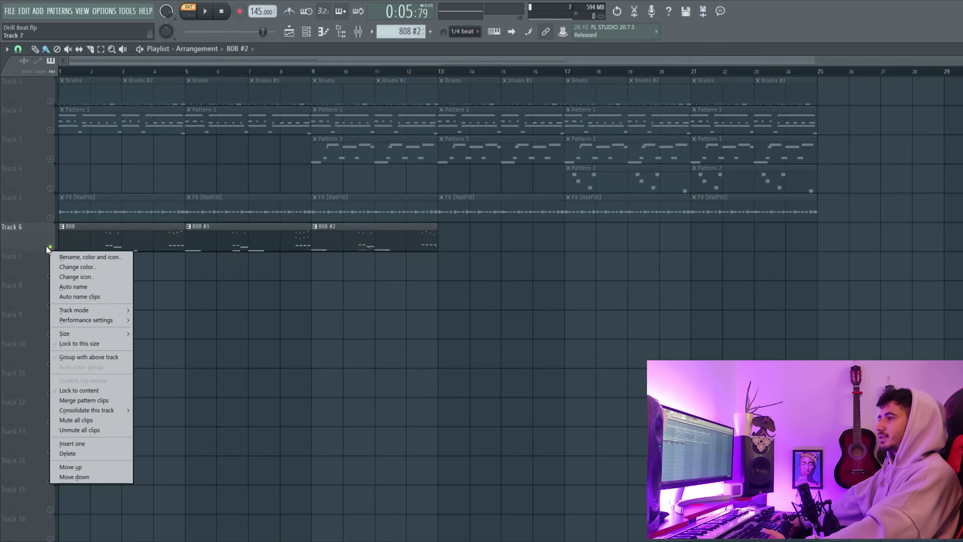
{"action": "right_click", "coordinate": [50, 247]}
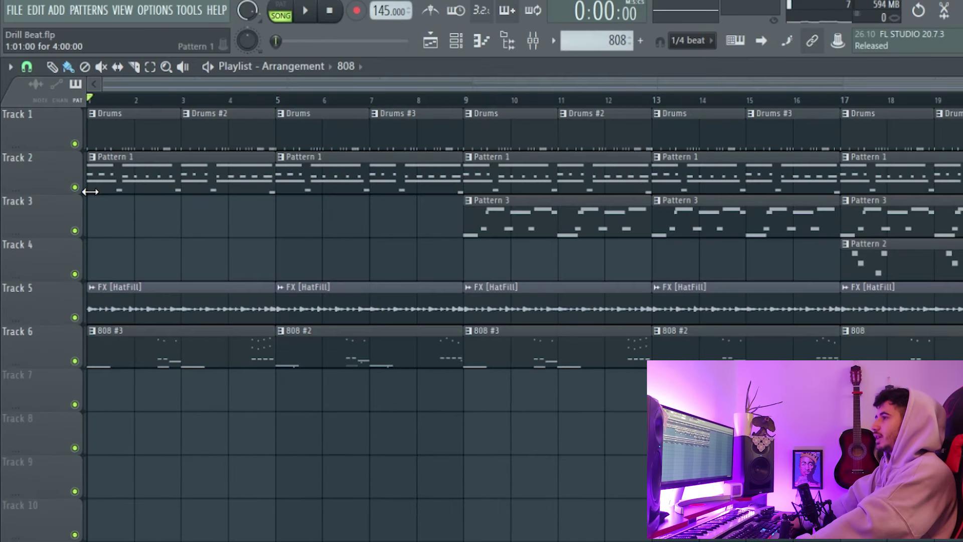
Solo Track 2 in the playlist and play its Stage Grand melody.
{"action": "right_click", "coordinate": [79, 195]}
{"action": "right_click", "coordinate": [76, 188]}
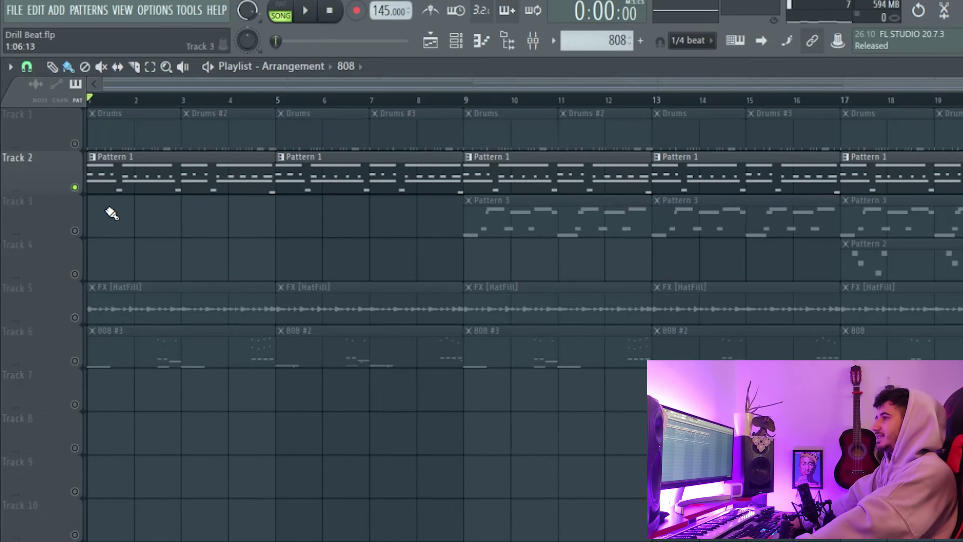
{"action": "key", "text": "space"}
{"action": "key", "text": "space"}
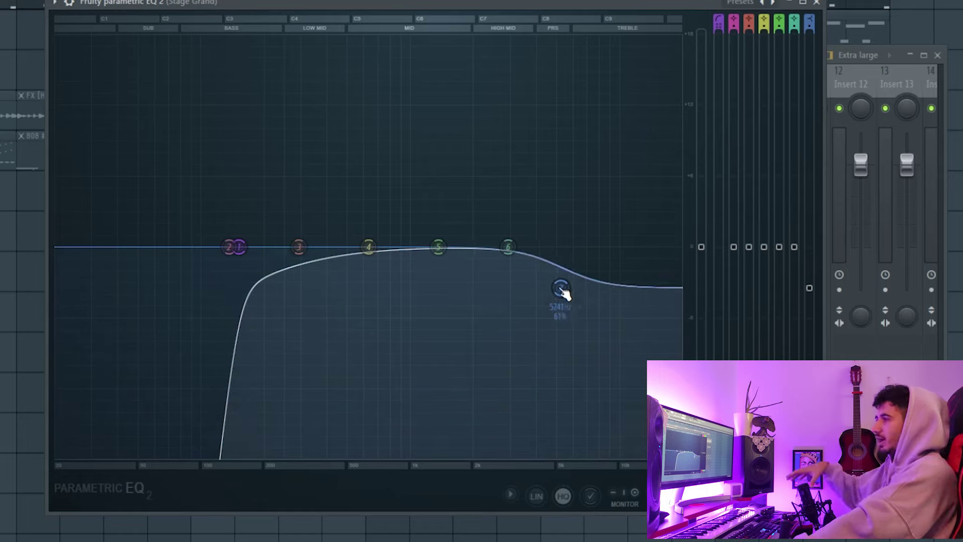
Examine the Fruity Limiter and parametric EQ settings on the Stage Grand mixer track while playing the melody.
{"action": "key", "text": "space"}
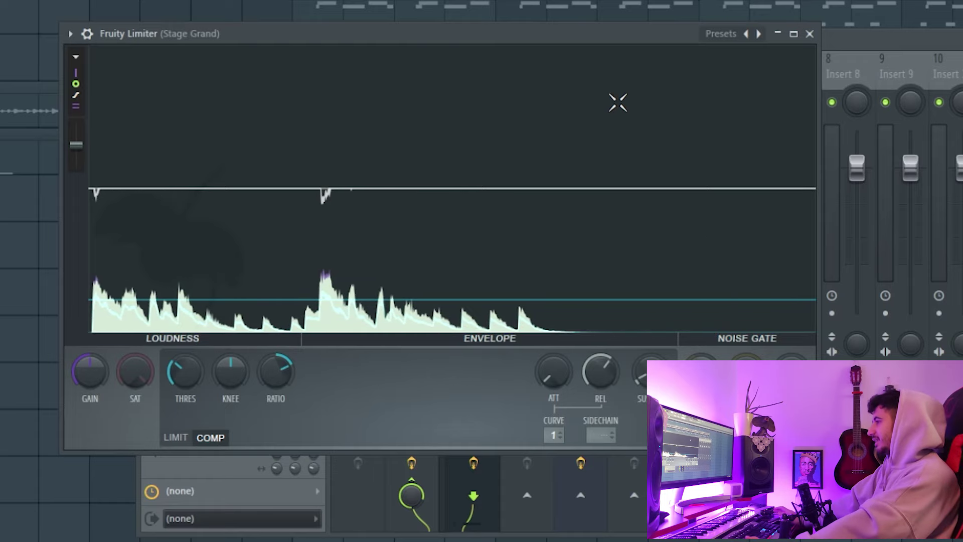
{"action": "key", "text": "space"}
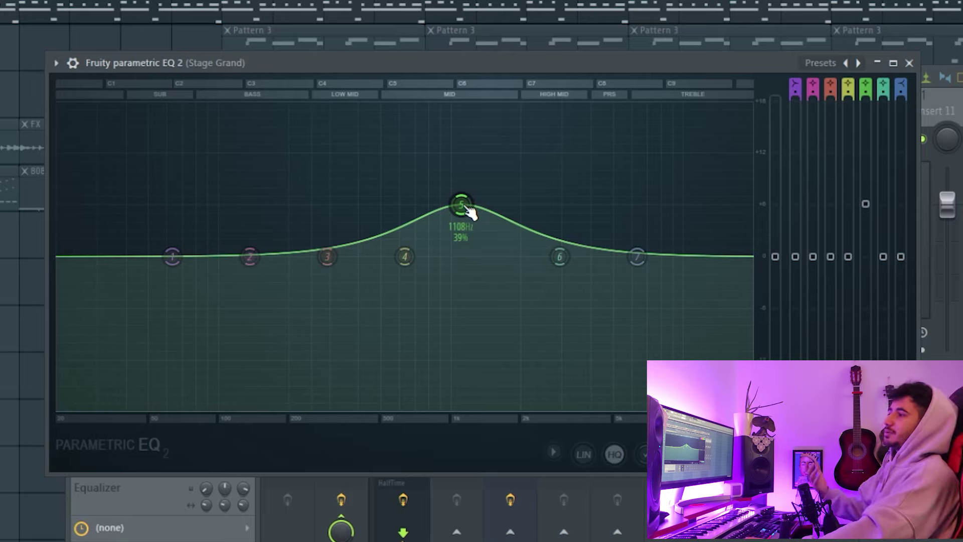
{"action": "key", "text": "space"}
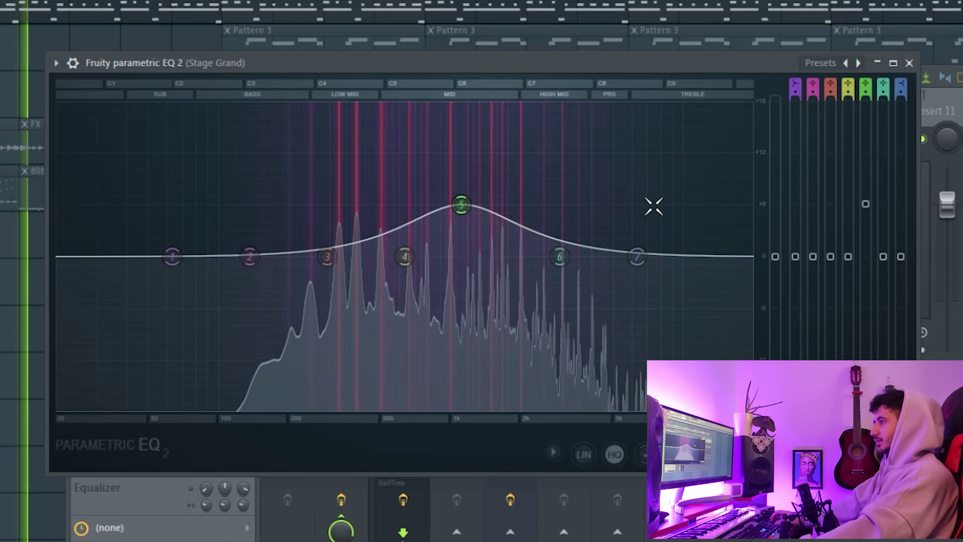
{"action": "key", "text": "space"}
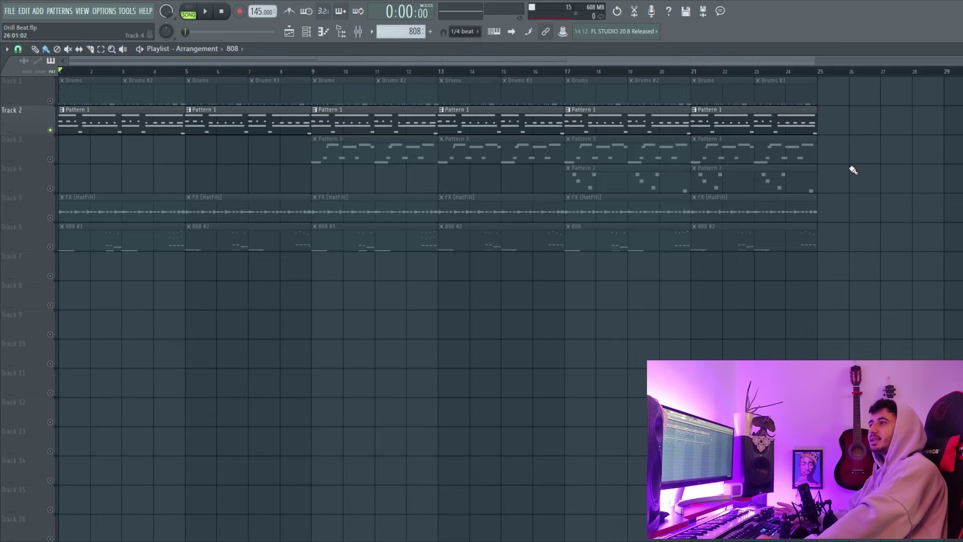
Play the Track 2 melody with the Stage Grand effects off and on to compare the sound.
{"action": "key", "text": "space"}
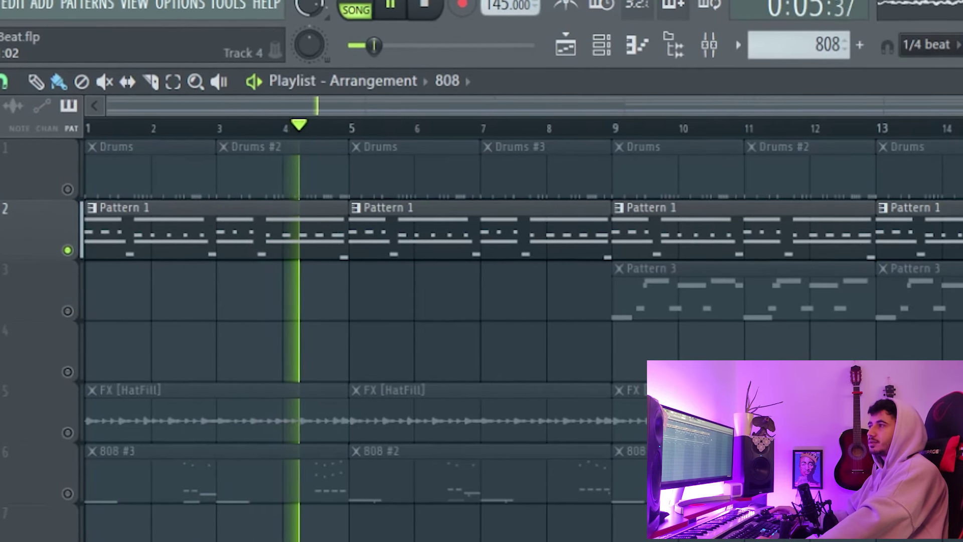
{"action": "key", "text": "space"}
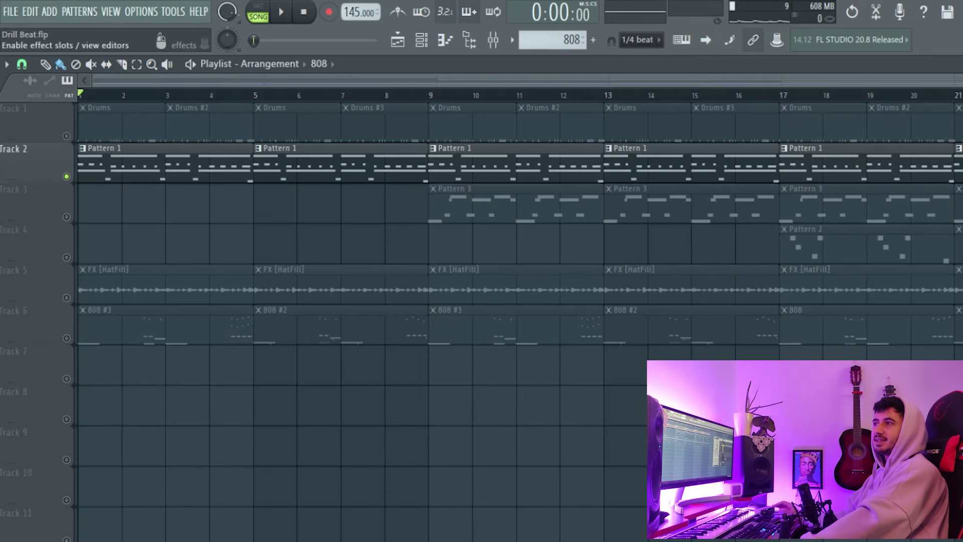
{"action": "key", "text": "space"}
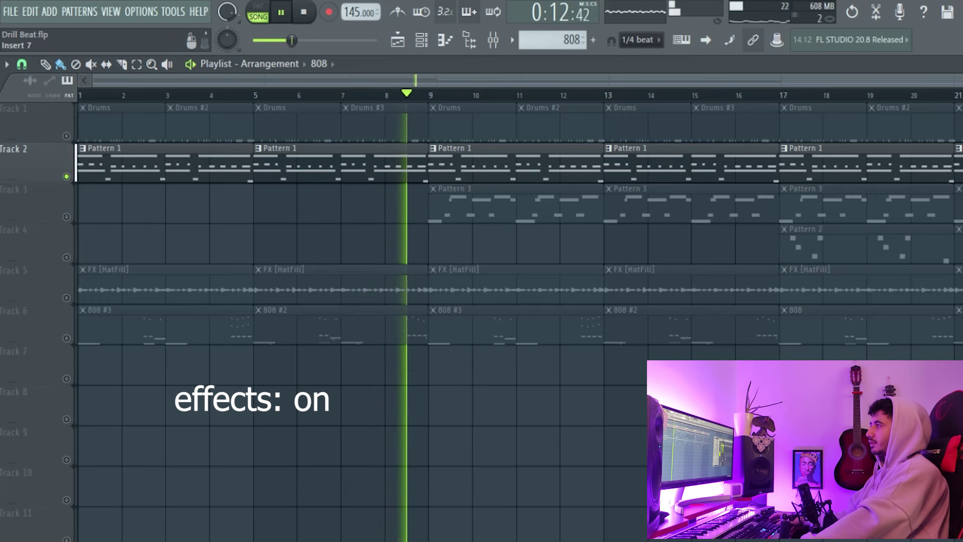
{"action": "key", "text": "space"}
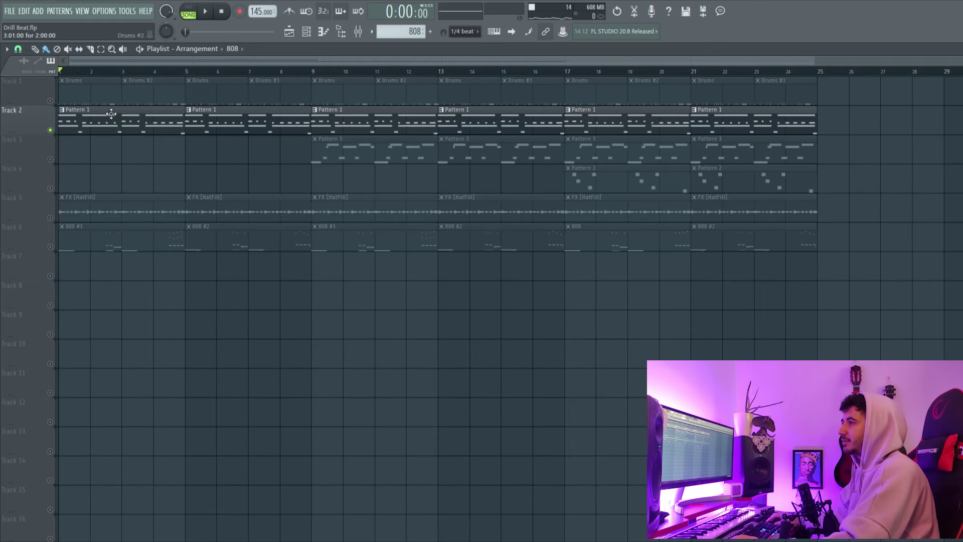
End Track 2's solo and examine the Fruity Limiter and BitterSweet v3 settings on the FX [HatFill] mixer track.
{"action": "left_click", "coordinate": [50, 130], "text": "ctrl"}
{"action": "key", "text": "space"}
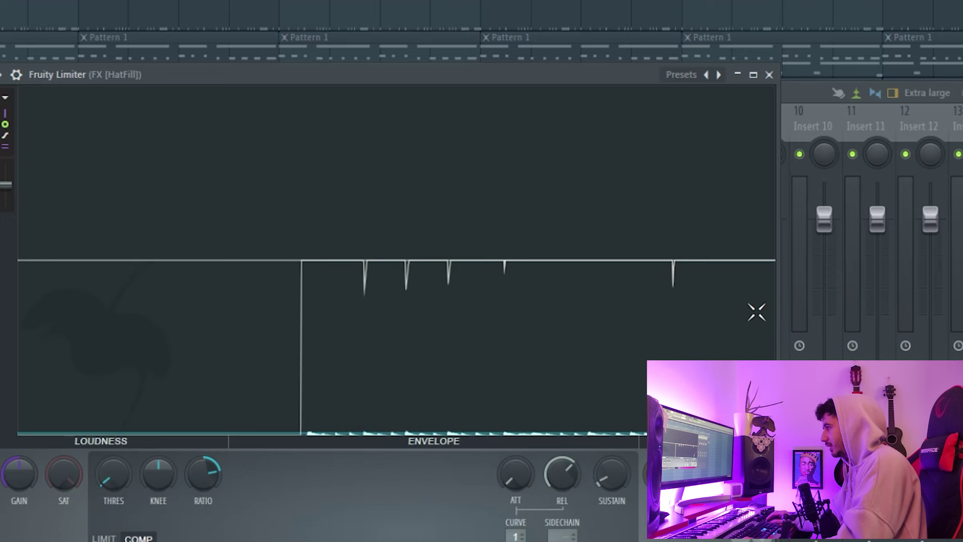
{"action": "left_click", "coordinate": [769, 75]}
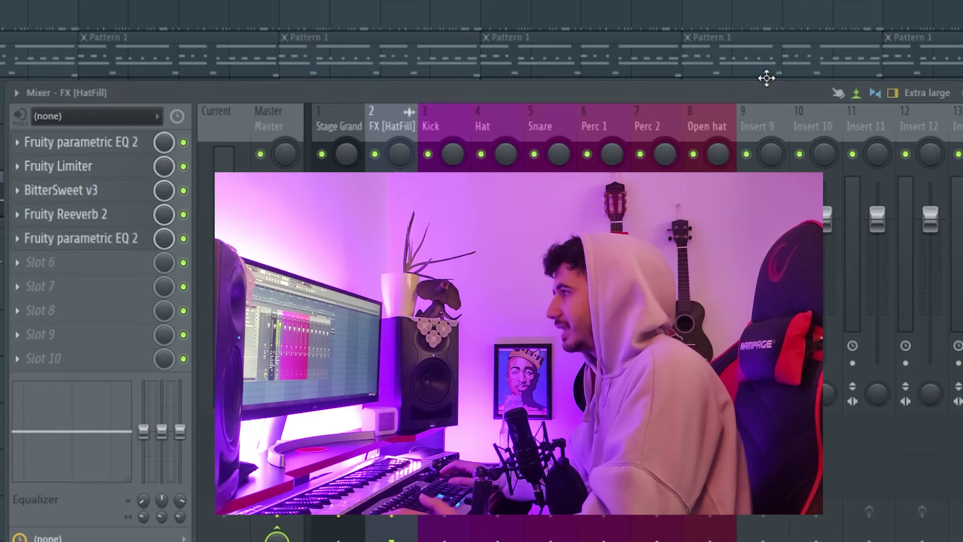
{"action": "left_click", "coordinate": [148, 191]}
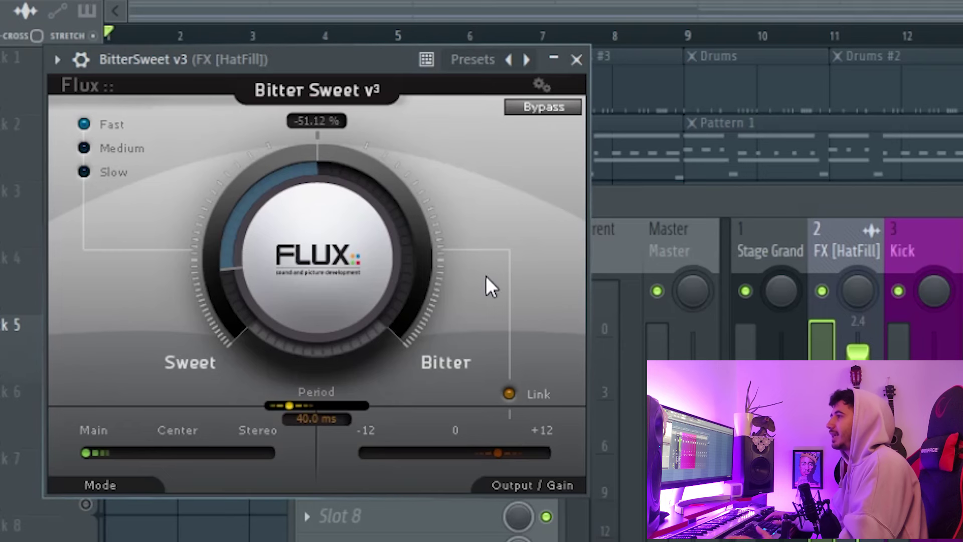
{"action": "left_click_drag", "start_coordinate": [353, 59], "coordinate": [365, 62]}
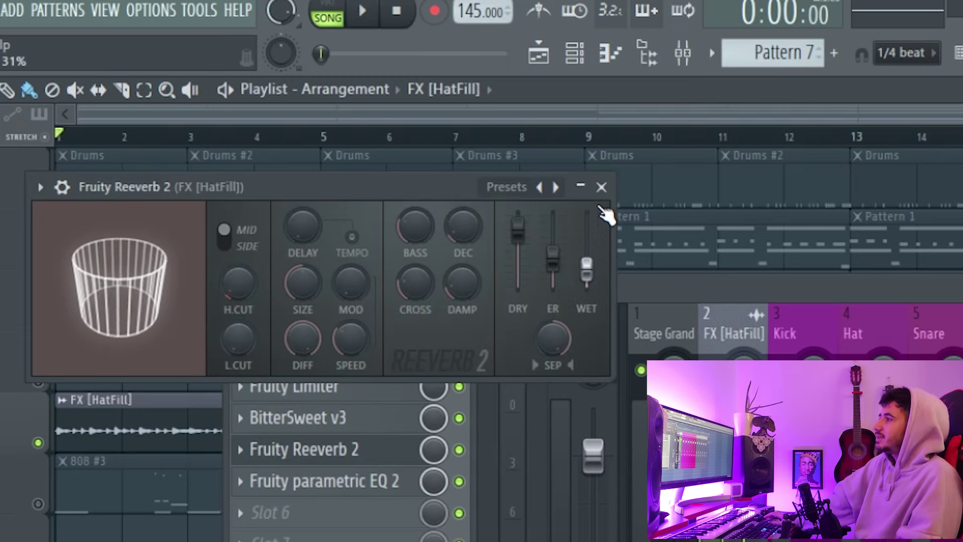
Examine the Fruity Reeverb 2 and the last Fruity parametric EQ 2 on the FX [HatFill] mixer track.
{"action": "left_click", "coordinate": [602, 187]}
{"action": "left_click", "coordinate": [389, 482]}
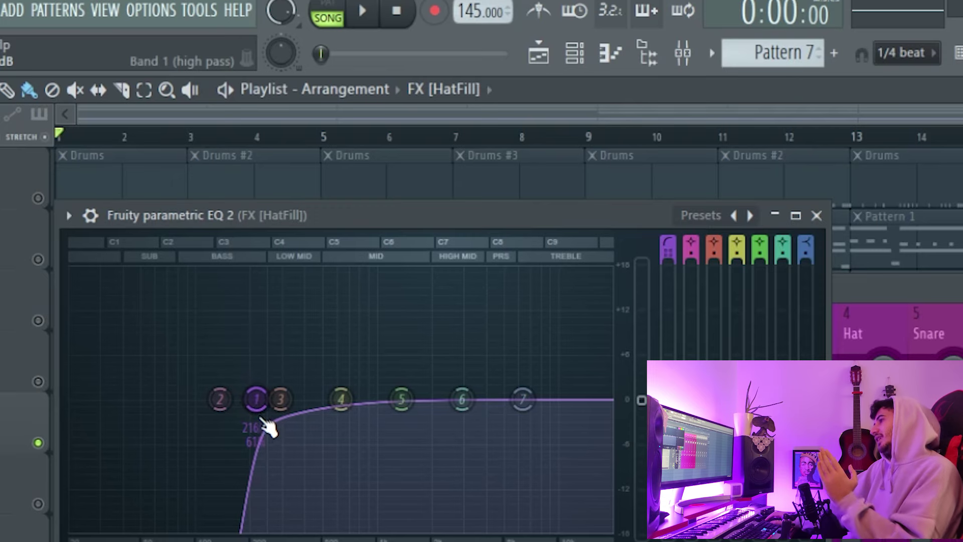
{"action": "left_click_drag", "start_coordinate": [260, 416], "coordinate": [261, 416]}
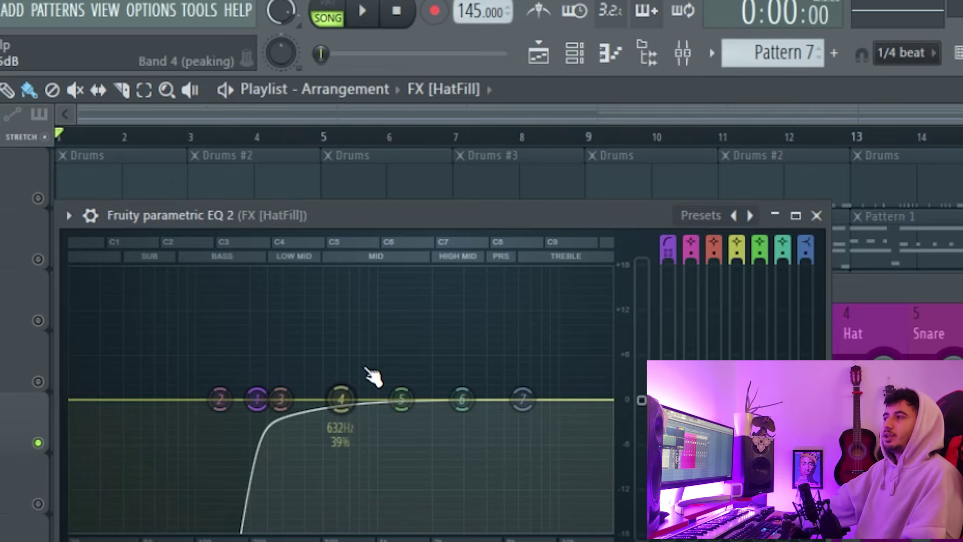
{"action": "left_click", "coordinate": [817, 216]}
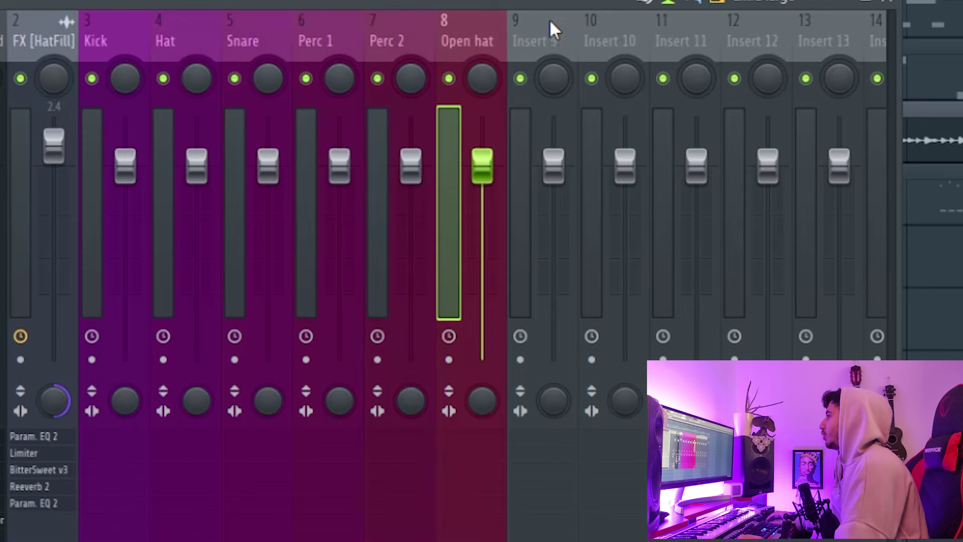
Rename mixer track Insert 9 as Drum Bus and colour it purple.
{"action": "left_click", "coordinate": [536, 31]}
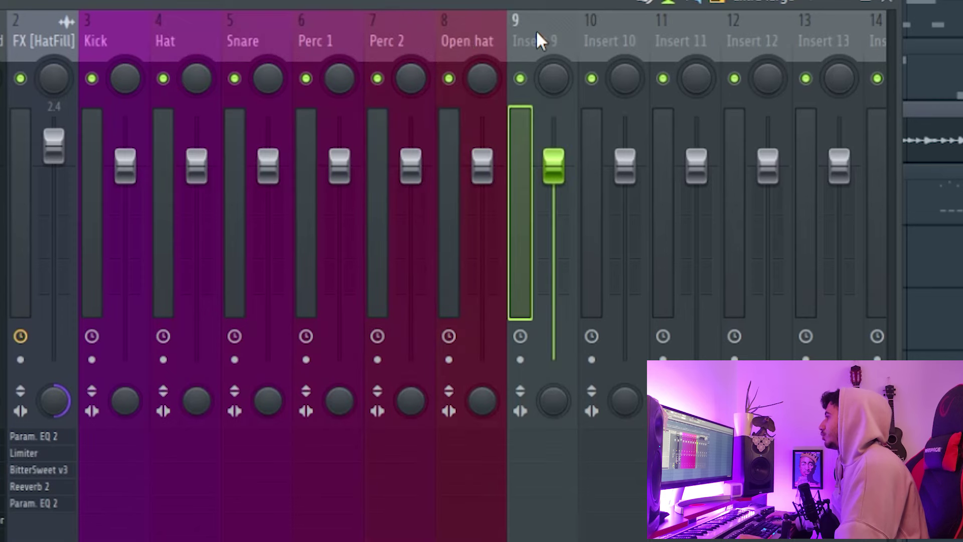
{"action": "key", "text": "F2"}
{"action": "type", "text": "Drum Bus"}
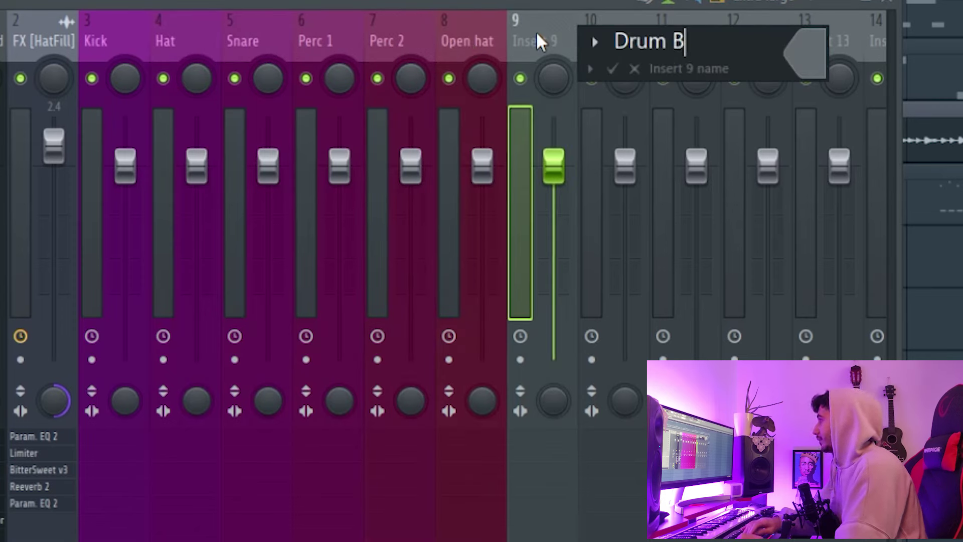
{"action": "left_click", "coordinate": [810, 69]}
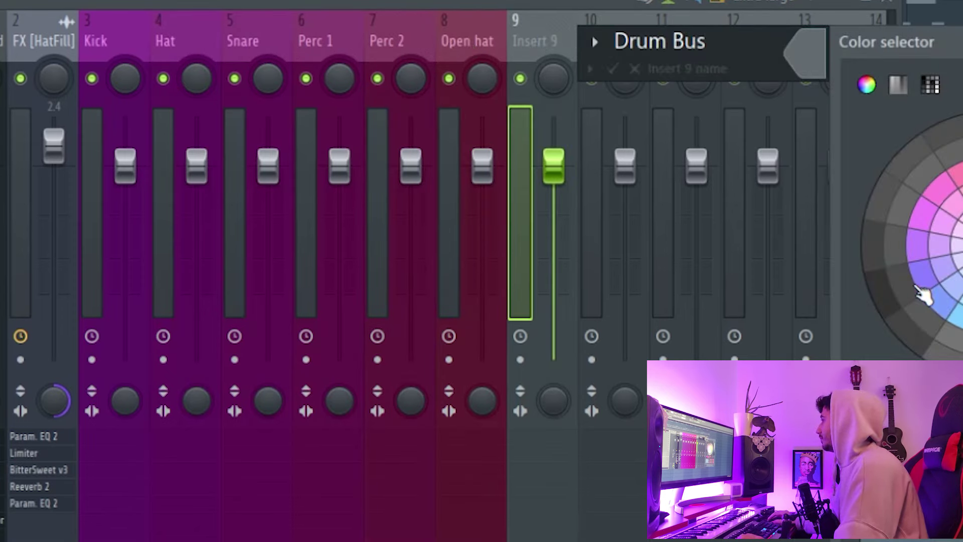
{"action": "left_click", "coordinate": [926, 214]}
{"action": "key", "text": "Return"}
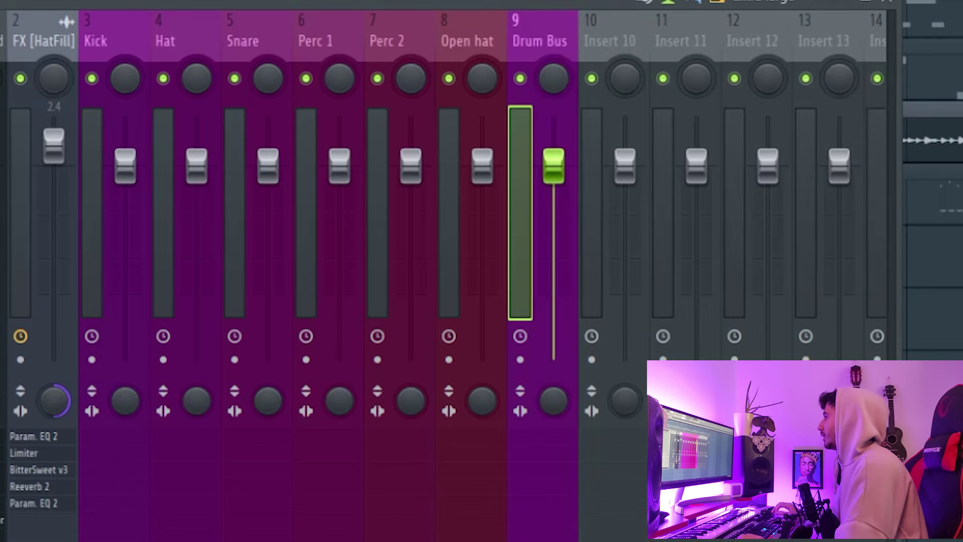
Route the mixer tracks from Kick through Open hat to the Drum Bus.
{"action": "left_click_drag", "start_coordinate": [95, 41], "coordinate": [459, 47]}
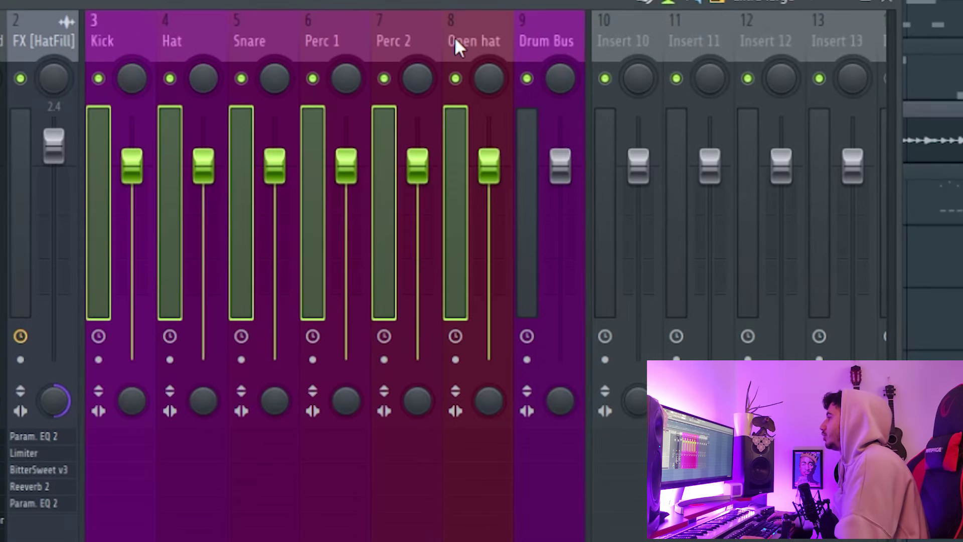
{"action": "left_click", "coordinate": [550, 481]}
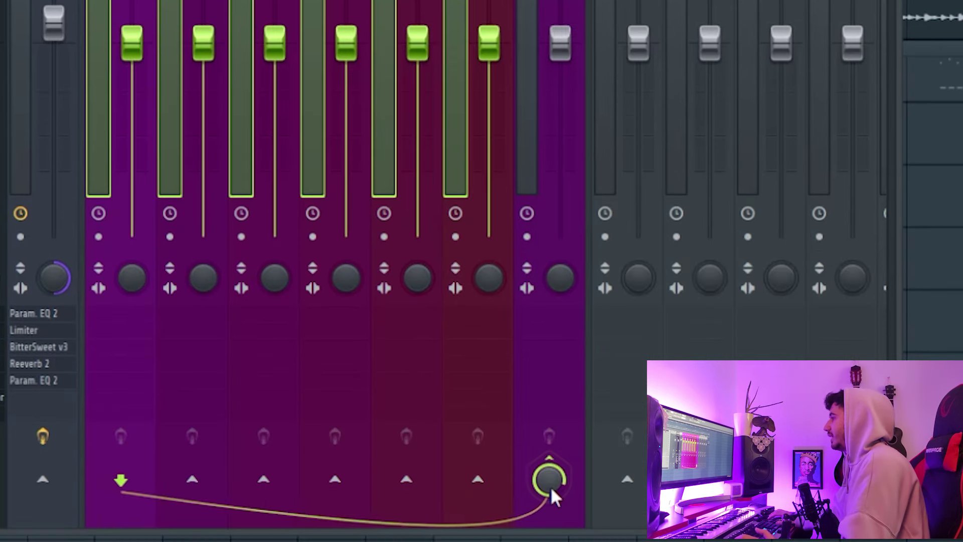
{"action": "left_click", "coordinate": [539, 73]}
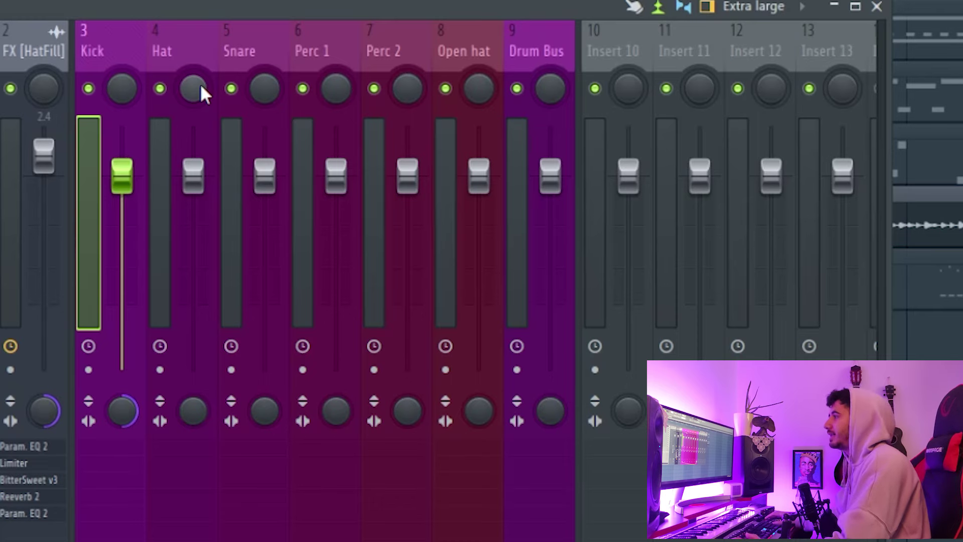
Pan Hat slightly left, Perc 1 right and Perc 2 left, and widen the stereo separation of Open hat, Perc 2 and Perc 1.
{"action": "left_click", "coordinate": [200, 84]}
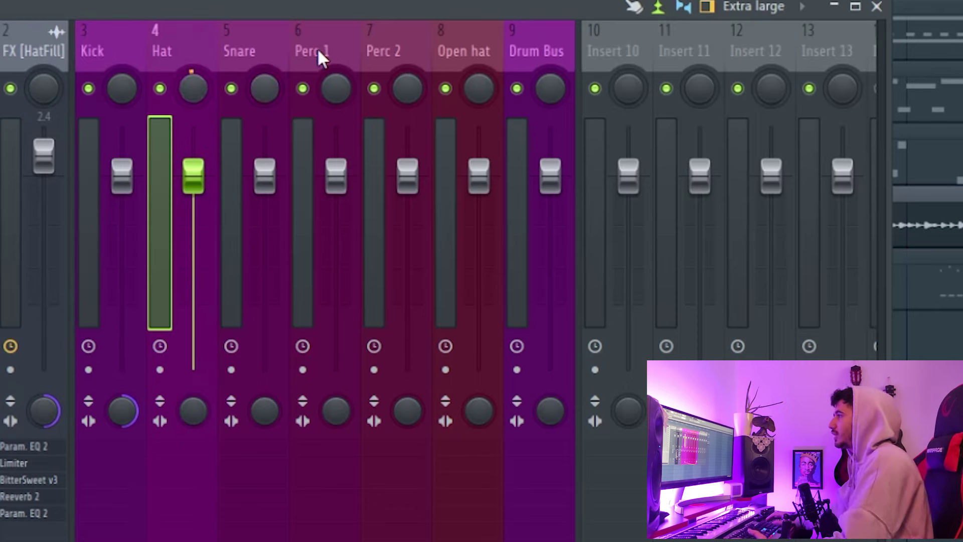
{"action": "left_click", "coordinate": [436, 55]}
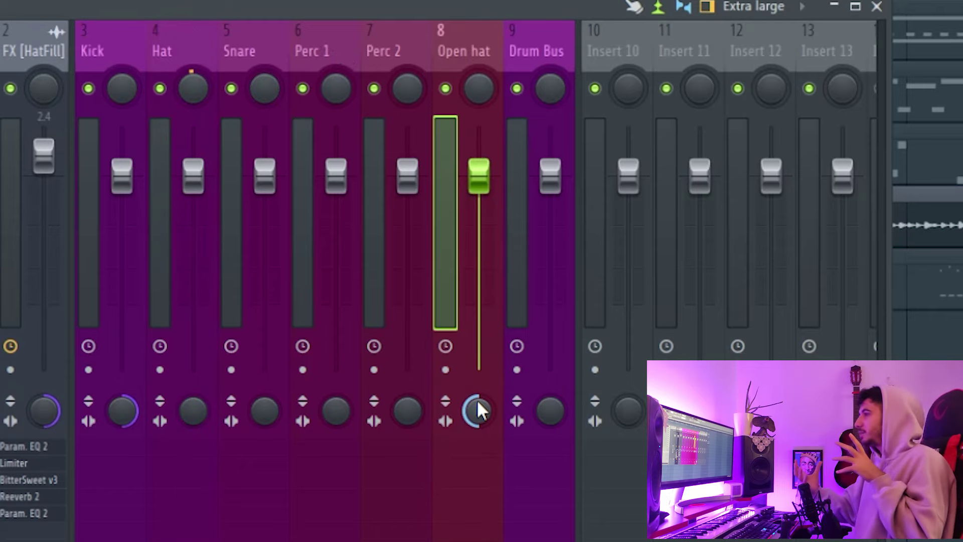
{"action": "left_click", "coordinate": [407, 410]}
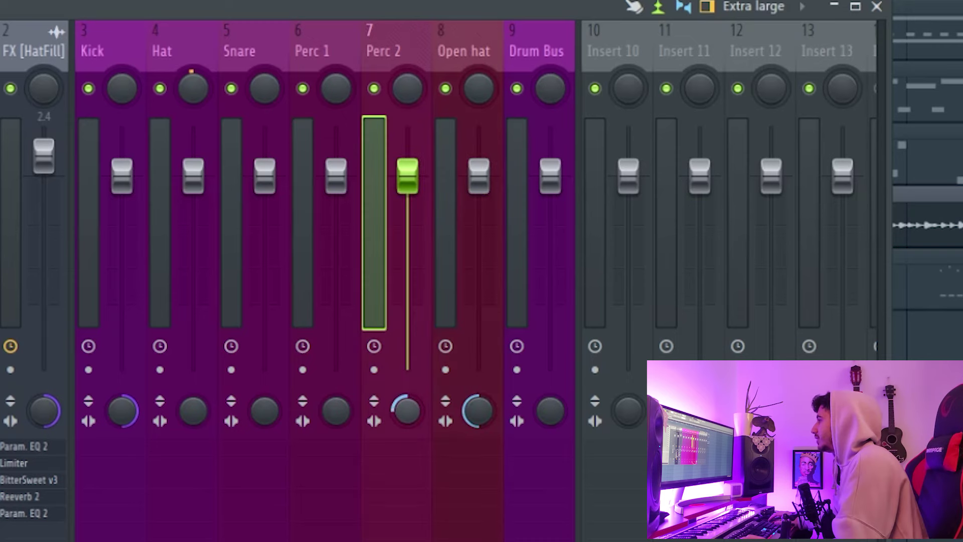
{"action": "left_click_drag", "start_coordinate": [340, 413], "coordinate": [340, 421]}
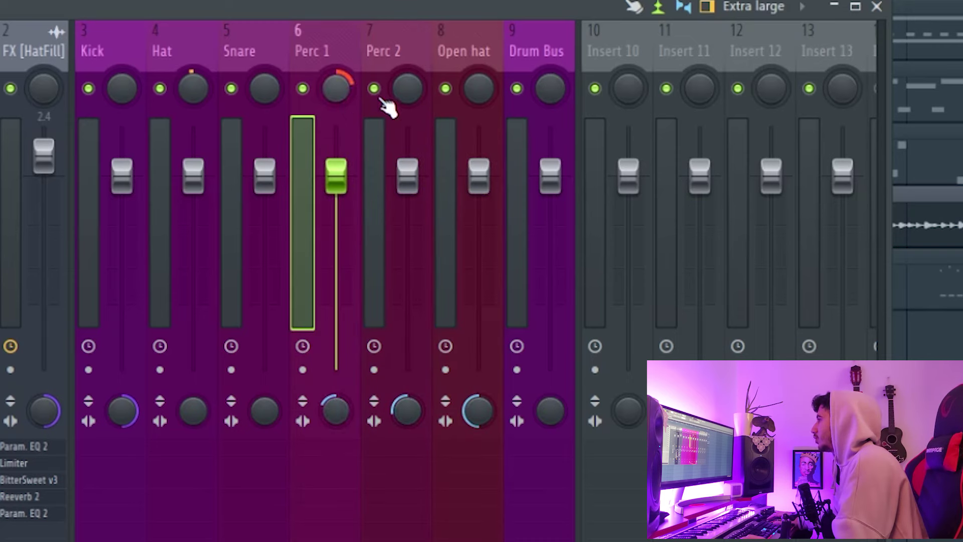
{"action": "left_click_drag", "start_coordinate": [406, 90], "coordinate": [406, 92]}
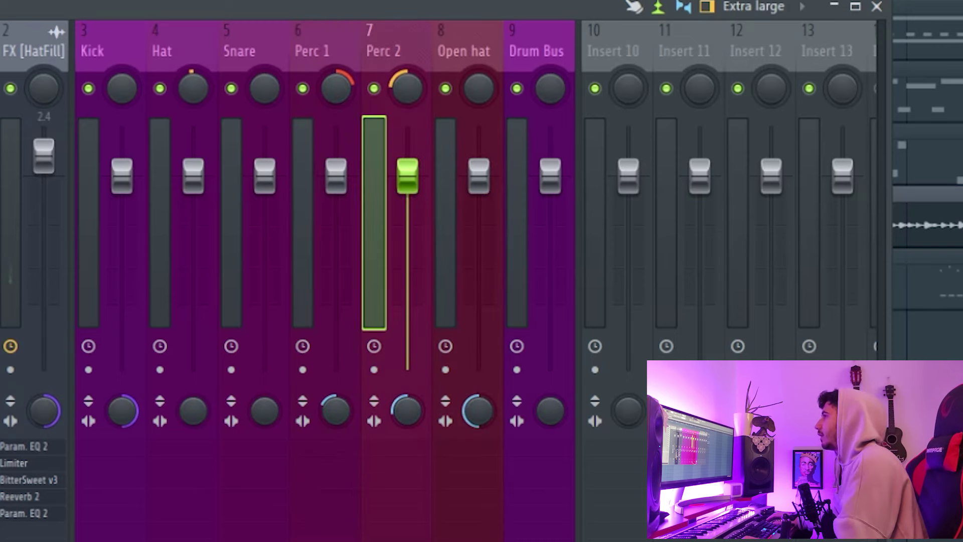
Play the drums and lower the Open hat mixer level to -1.5 dB.
{"action": "key", "text": "space"}
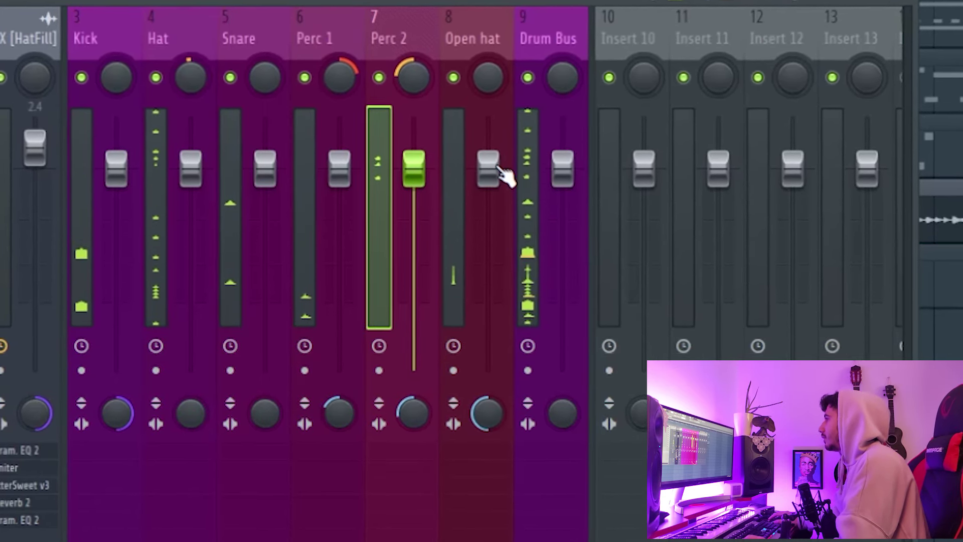
{"action": "left_click_drag", "start_coordinate": [497, 168], "coordinate": [497, 182]}
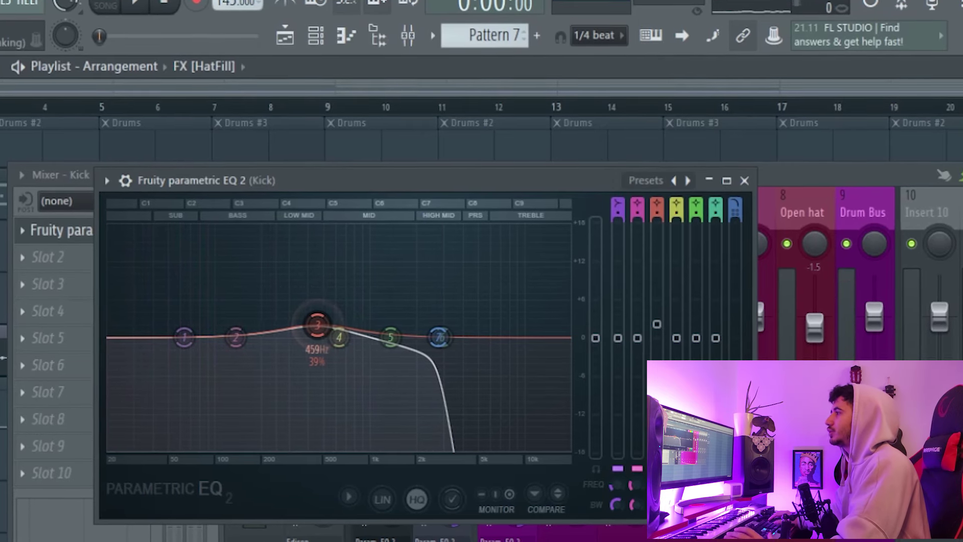
Play the beat and boost band 3 of the Kick's Parametric EQ 2 slightly at about 422 Hz.
{"action": "left_click_drag", "start_coordinate": [318, 325], "coordinate": [312, 324]}
{"action": "key", "text": "space"}
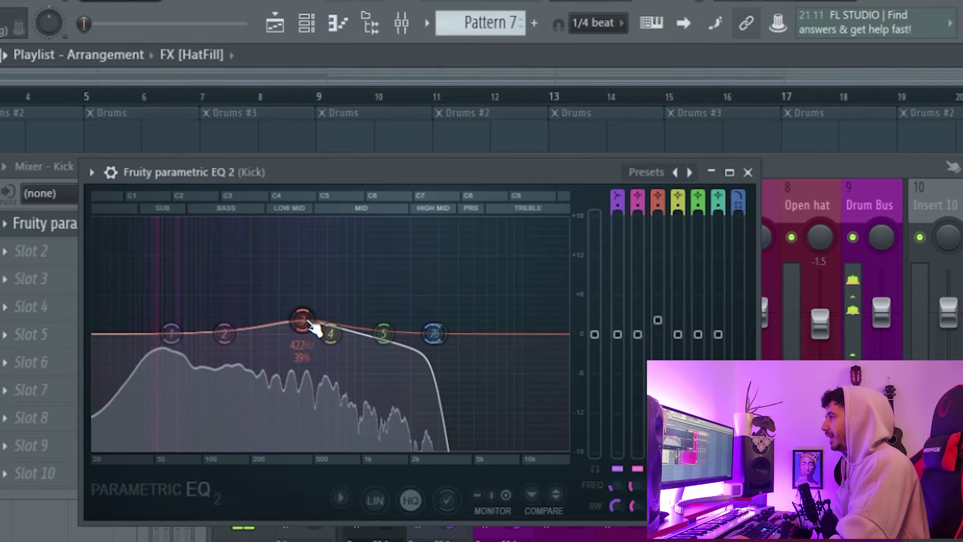
{"action": "left_click_drag", "start_coordinate": [595, 335], "coordinate": [595, 339]}
{"action": "left_click_drag", "start_coordinate": [161, 344], "coordinate": [86, 396]}
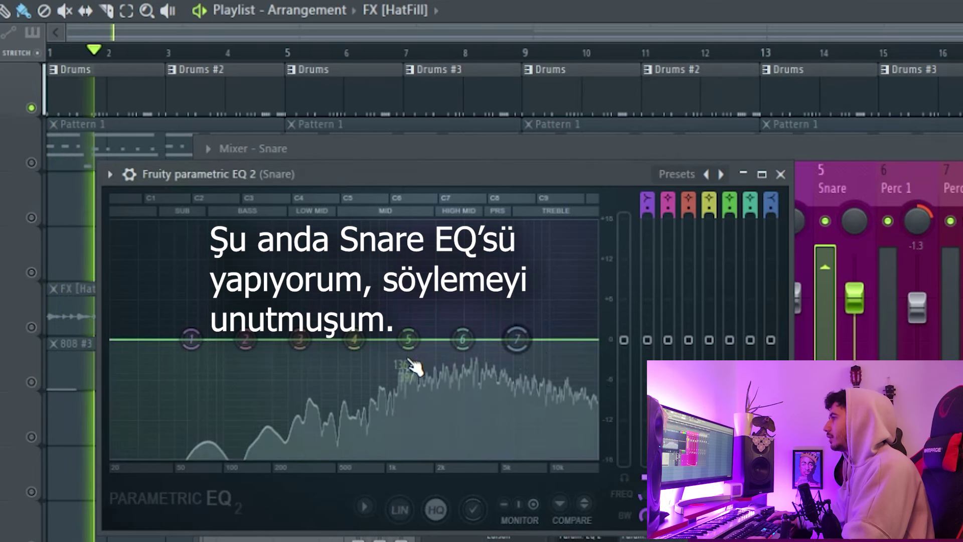
In the Snare's Parametric EQ 2, cut the lows with band 1 up to about 290 Hz and boost band 5 slightly.
{"action": "key", "text": "space"}
{"action": "left_click_drag", "start_coordinate": [649, 201], "coordinate": [649, 213]}
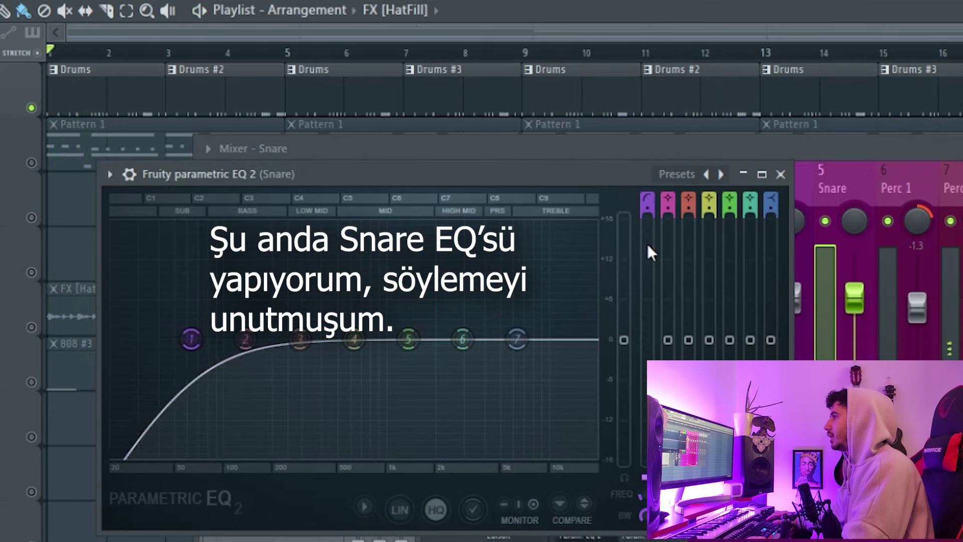
{"action": "key", "text": "space"}
{"action": "left_click_drag", "start_coordinate": [191, 340], "coordinate": [293, 339]}
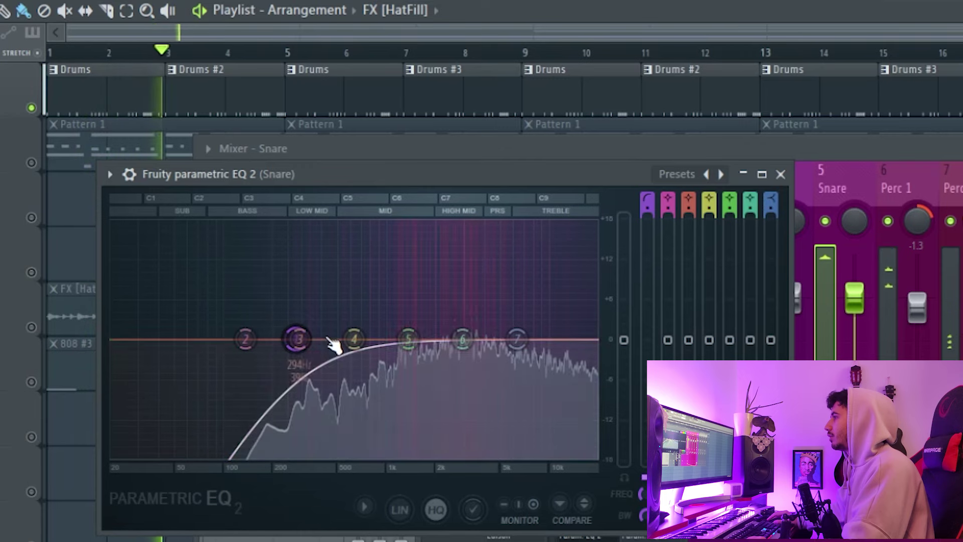
{"action": "left_click_drag", "start_coordinate": [421, 340], "coordinate": [405, 325]}
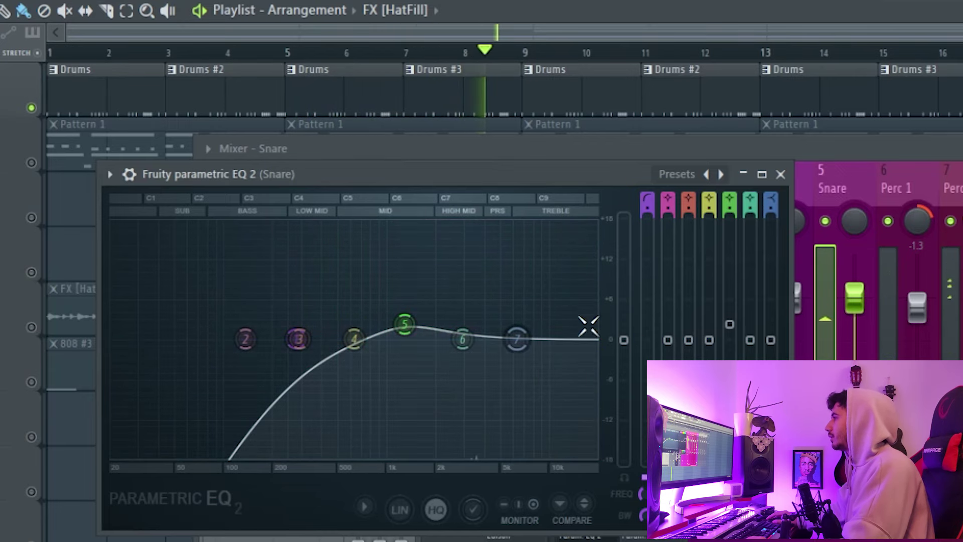
{"action": "left_click", "coordinate": [780, 174]}
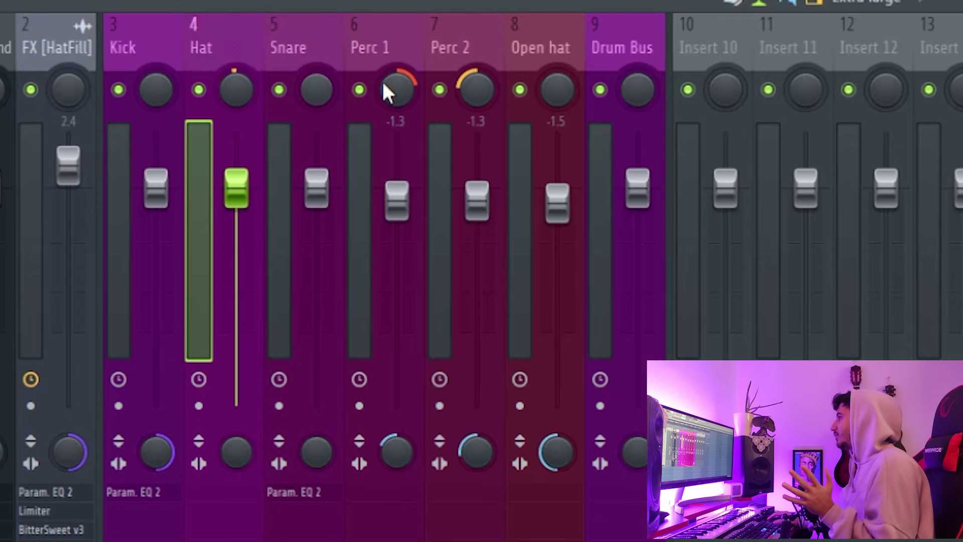
In the Open hat's Fruity Reeverb 2, lower the wet level, adjust the low cut and raise the high cut to 20.8 kHz.
{"action": "left_click", "coordinate": [533, 39]}
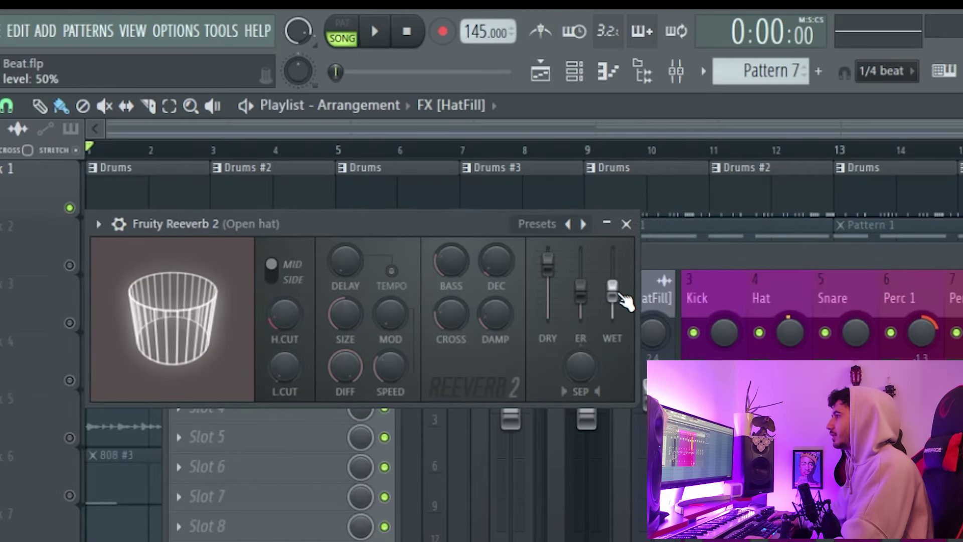
{"action": "key", "text": "space"}
{"action": "mouse_move", "coordinate": [284, 369]}
{"action": "left_mouse_down"}
{"action": "mouse_move", "coordinate": [288, 331]}
{"action": "mouse_move", "coordinate": [279, 362]}
{"action": "left_mouse_up"}
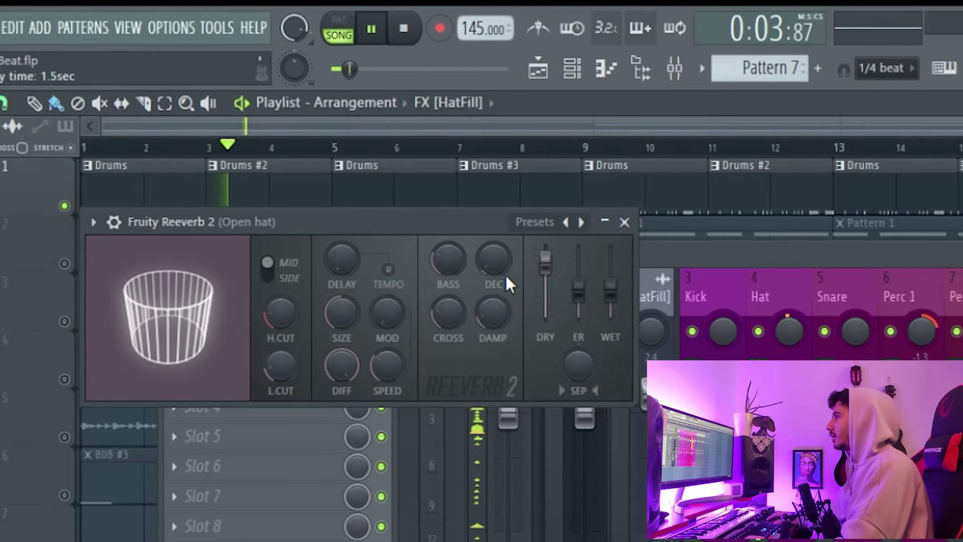
{"action": "left_click_drag", "start_coordinate": [614, 299], "coordinate": [611, 312]}
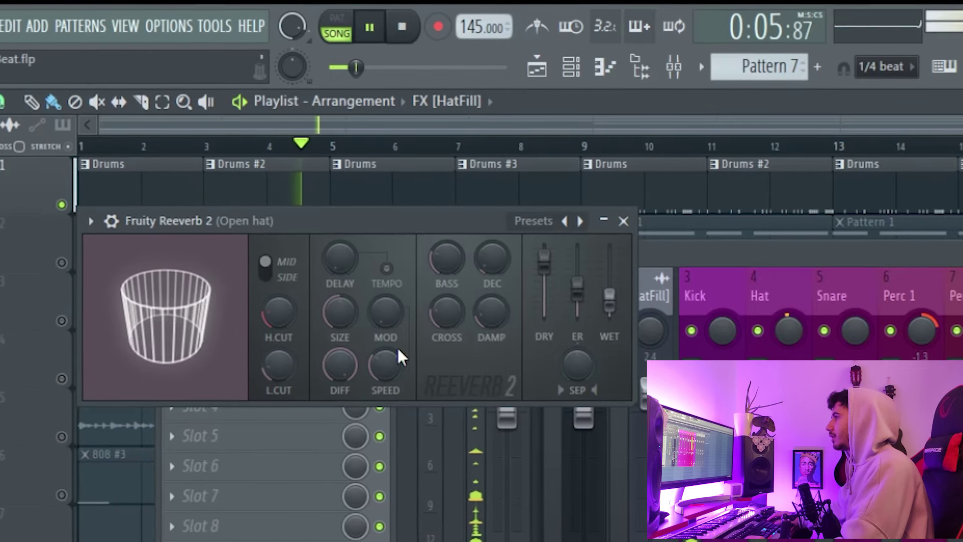
{"action": "left_click_drag", "start_coordinate": [279, 369], "coordinate": [281, 371]}
{"action": "left_click_drag", "start_coordinate": [277, 313], "coordinate": [277, 281]}
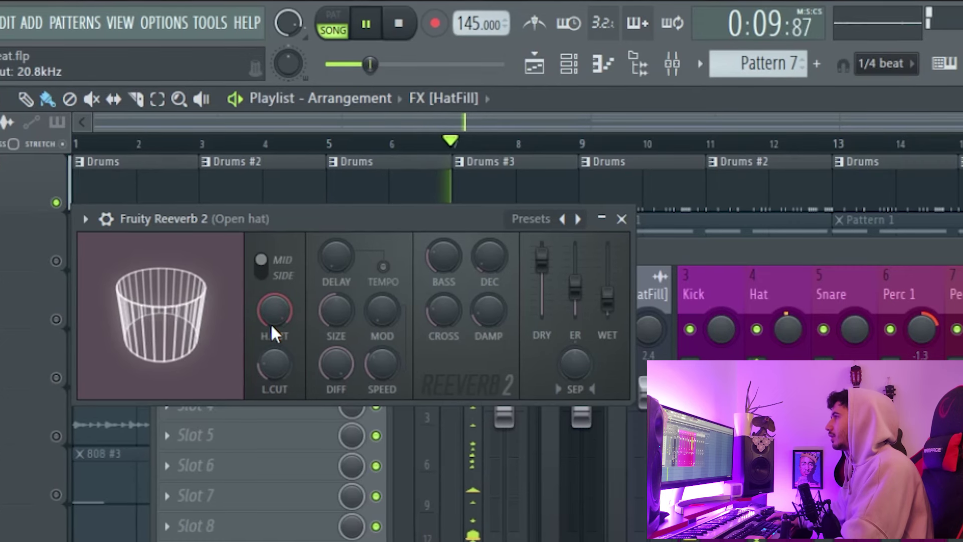
Adjust the Open hat reverb's stereo separation and decay, lower its wet level slightly and close the effect.
{"action": "left_click_drag", "start_coordinate": [270, 322], "coordinate": [270, 328]}
{"action": "left_click_drag", "start_coordinate": [576, 365], "coordinate": [575, 379]}
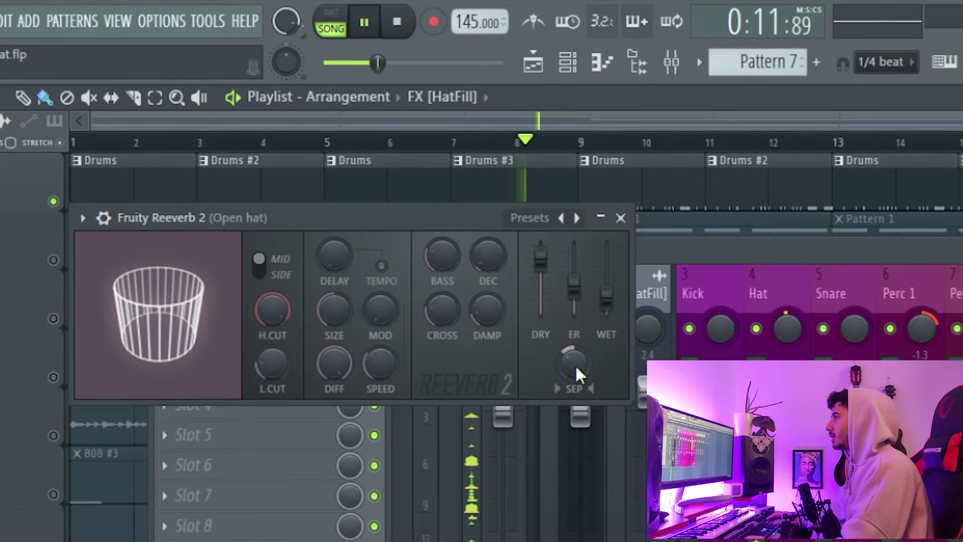
{"action": "left_click_drag", "start_coordinate": [490, 258], "coordinate": [489, 267]}
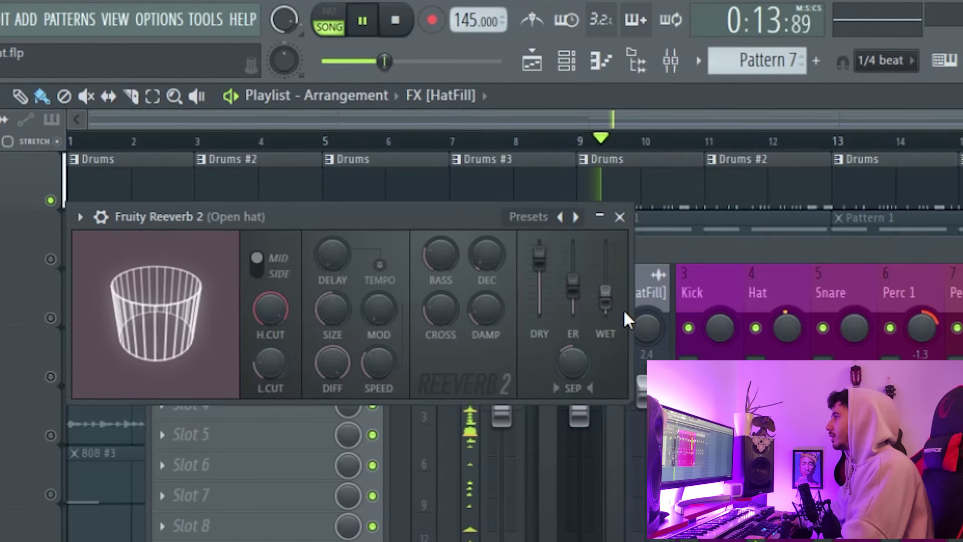
{"action": "left_click_drag", "start_coordinate": [607, 294], "coordinate": [606, 298]}
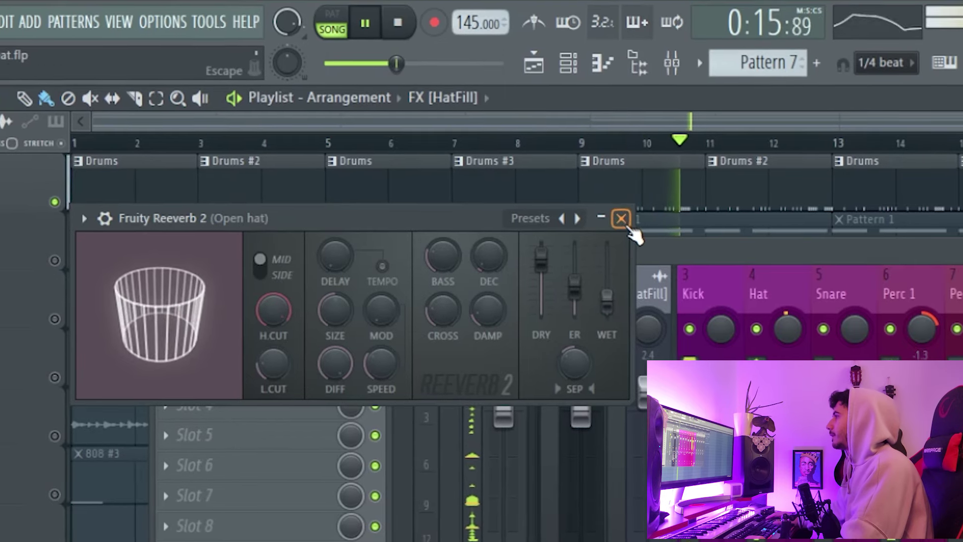
{"action": "left_click", "coordinate": [620, 216]}
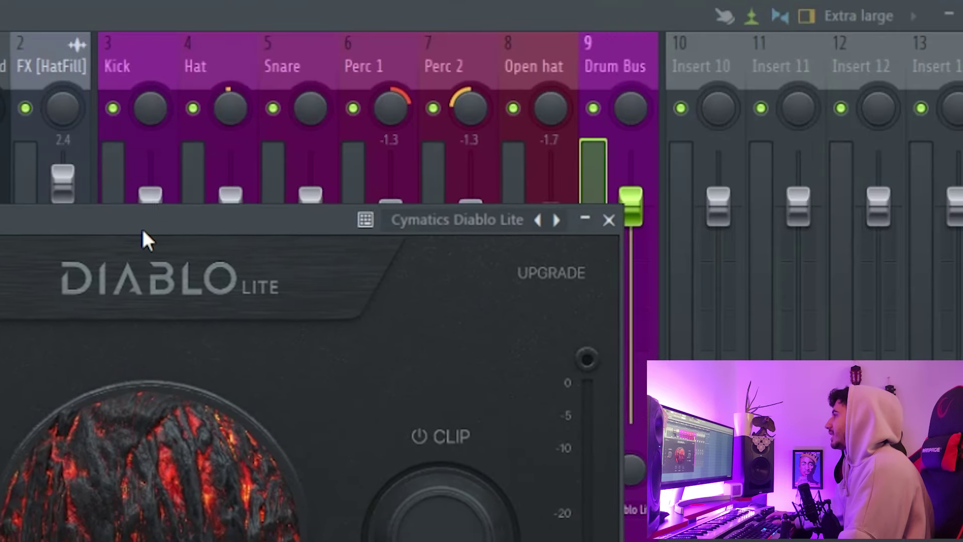
{"action": "left_click", "coordinate": [609, 220]}
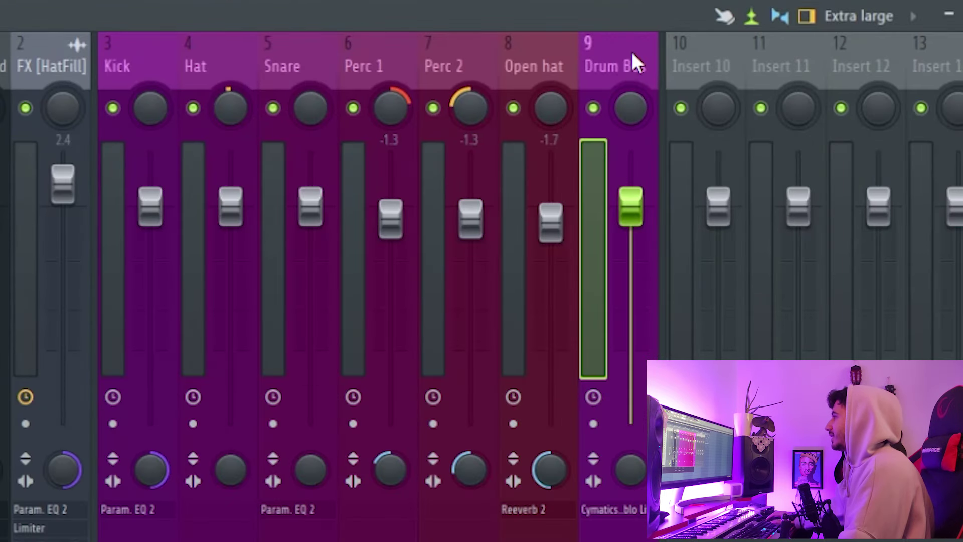
Open Cymatics Diablo Lite on the Drum Bus and add a moderate amount of Punch.
{"action": "left_click", "coordinate": [615, 510]}
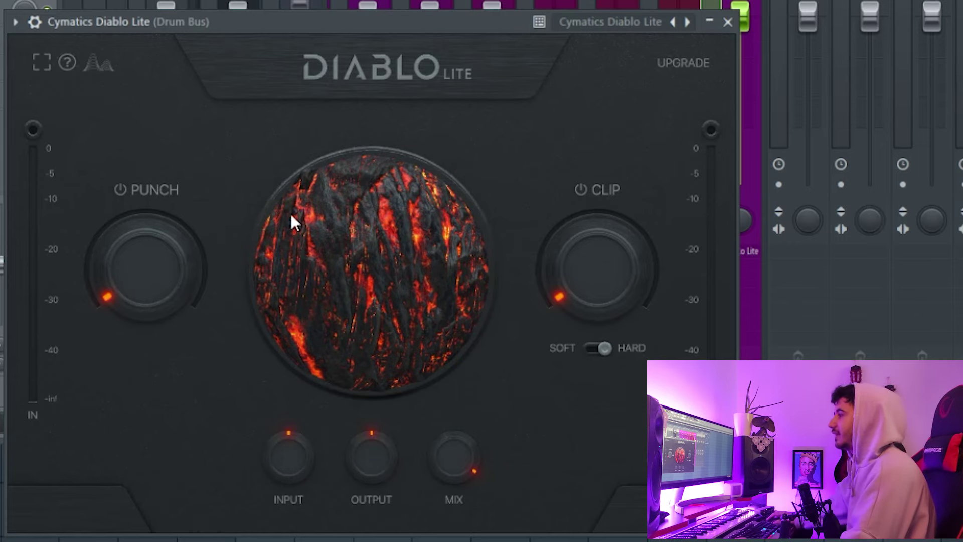
{"action": "left_click_drag", "start_coordinate": [154, 286], "coordinate": [153, 273]}
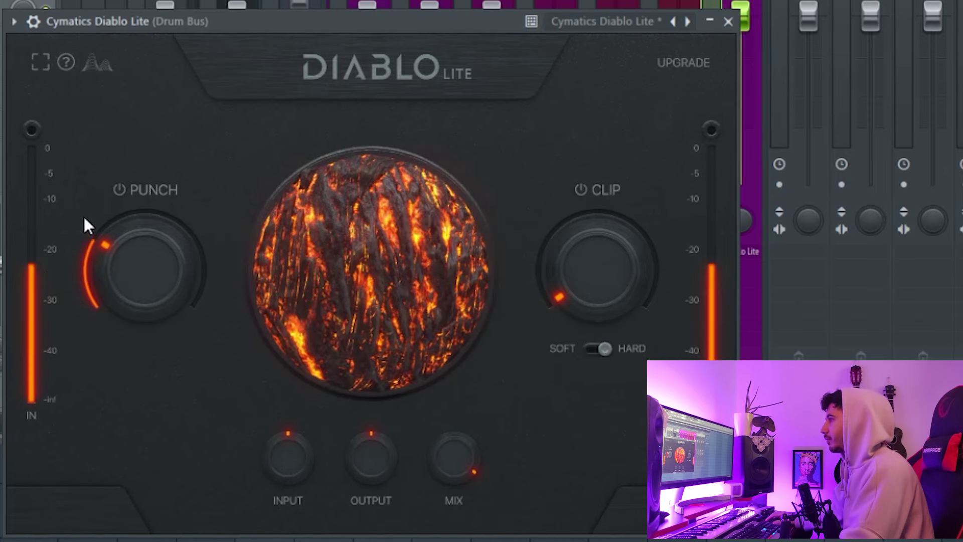
{"action": "left_click_drag", "start_coordinate": [85, 219], "coordinate": [110, 247]}
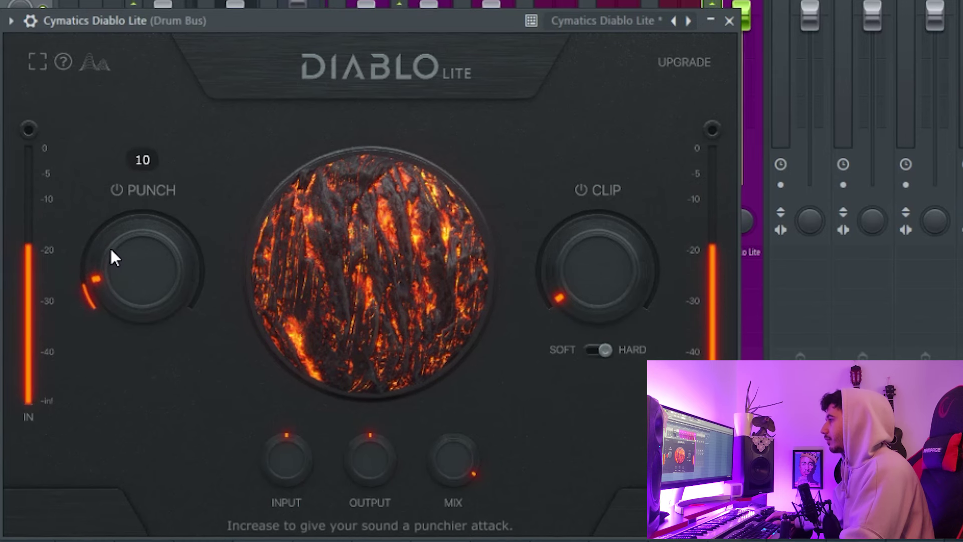
Switch the Drum Bus clipper to Soft, raise Clip to slightly below 31, set Punch to 20 and close Diablo Lite.
{"action": "left_click", "coordinate": [597, 351]}
{"action": "scroll", "coordinate": [597, 282], "scroll_direction": "up", "scroll_amount": 6}
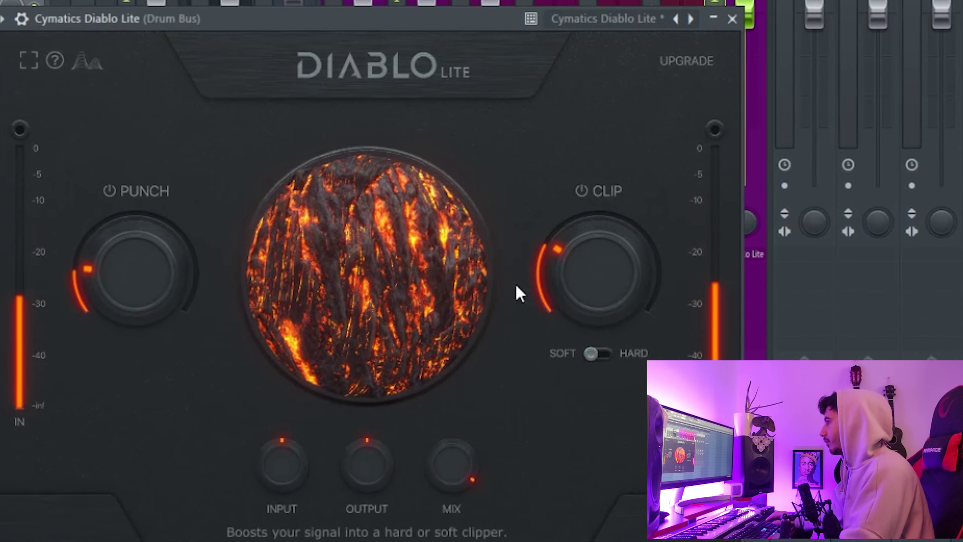
{"action": "scroll", "coordinate": [144, 292], "scroll_direction": "up", "scroll_amount": 6}
{"action": "scroll", "coordinate": [144, 289], "scroll_direction": "down", "scroll_amount": 1}
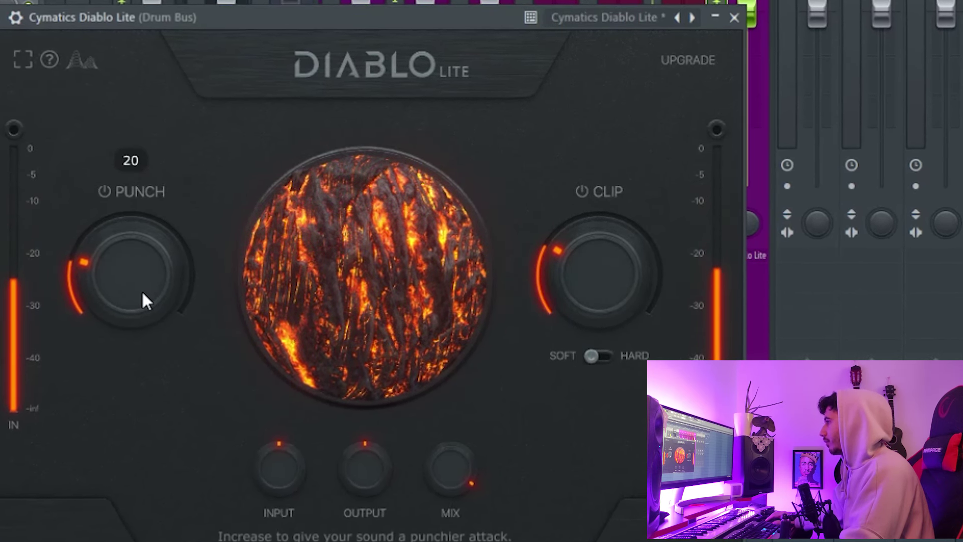
{"action": "scroll", "coordinate": [576, 278], "scroll_direction": "up", "scroll_amount": 5}
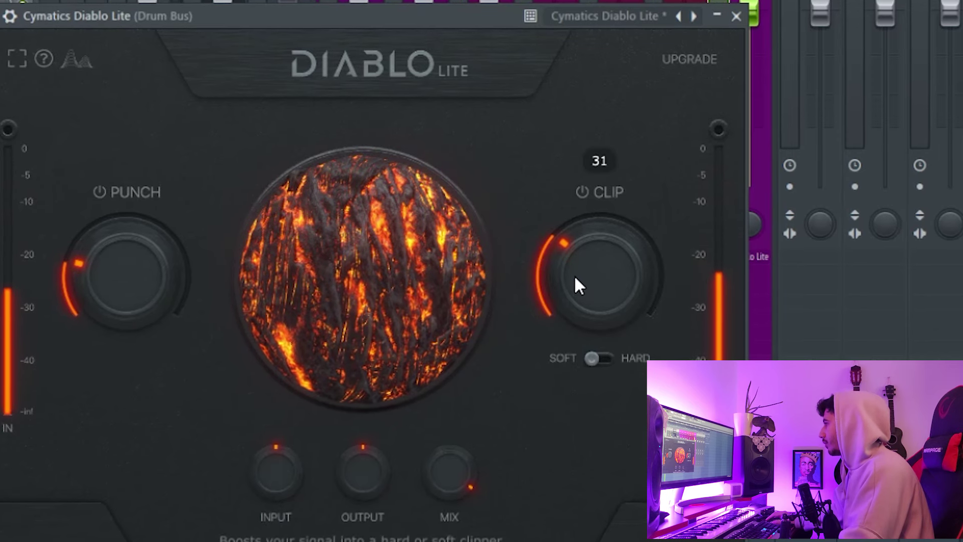
{"action": "scroll", "coordinate": [574, 279], "scroll_direction": "down", "scroll_amount": 3}
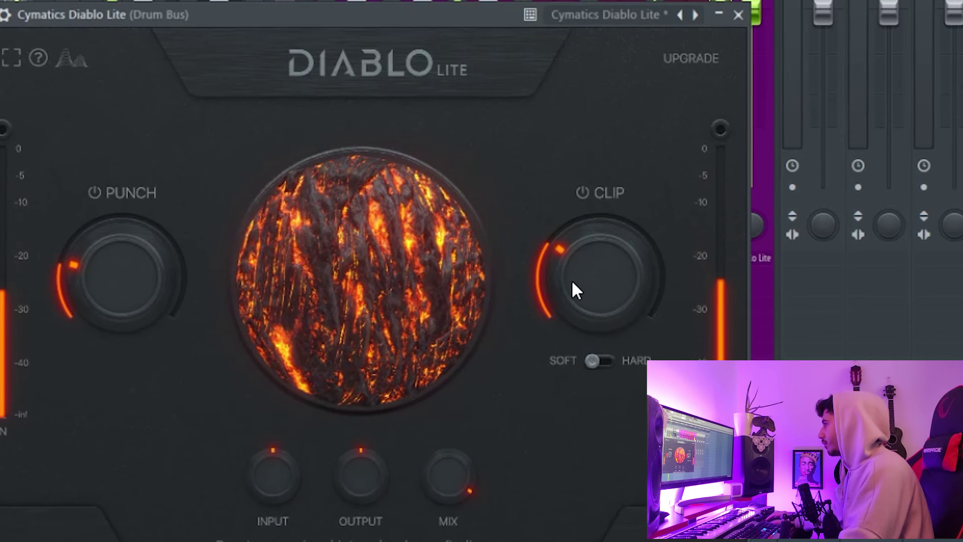
{"action": "left_click", "coordinate": [739, 14]}
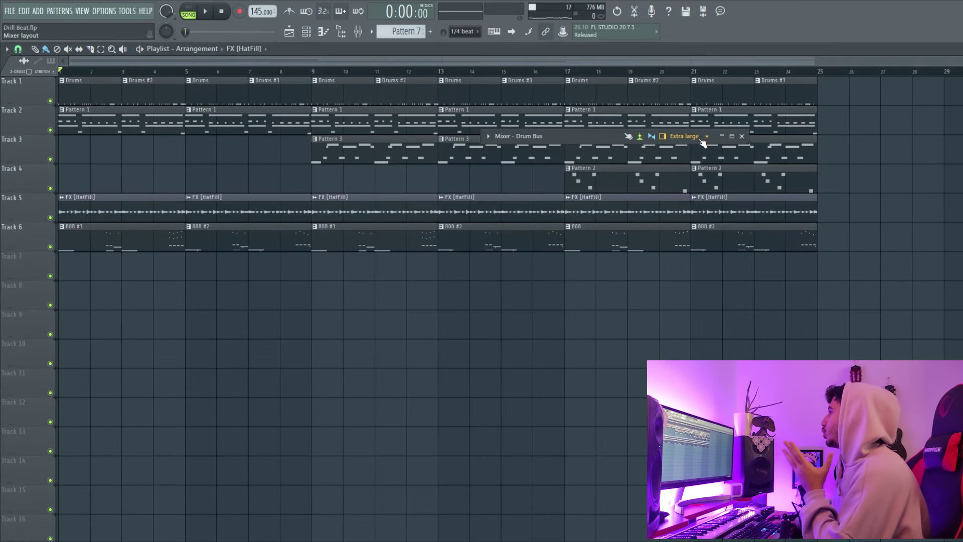
{"action": "left_click_drag", "start_coordinate": [598, 140], "coordinate": [542, 123]}
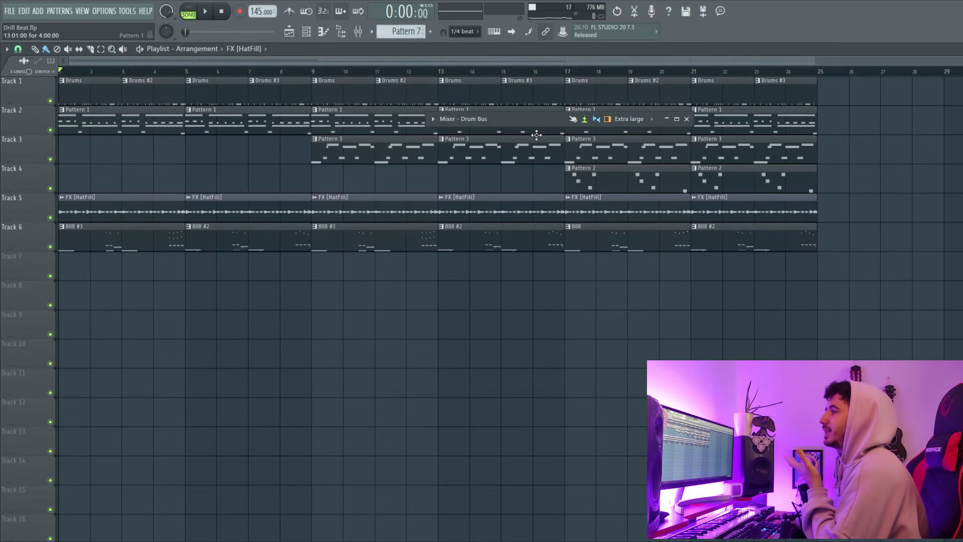
{"action": "left_click", "coordinate": [667, 120]}
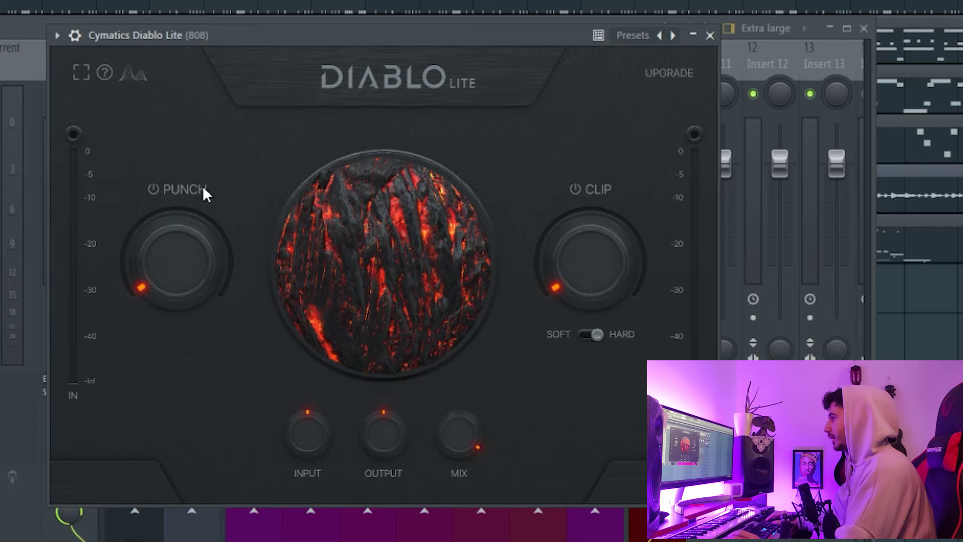
In the 808's Diablo Lite, raise Punch and Clip moderately with the clipper set to Soft, and close it.
{"action": "left_click_drag", "start_coordinate": [181, 264], "coordinate": [177, 258]}
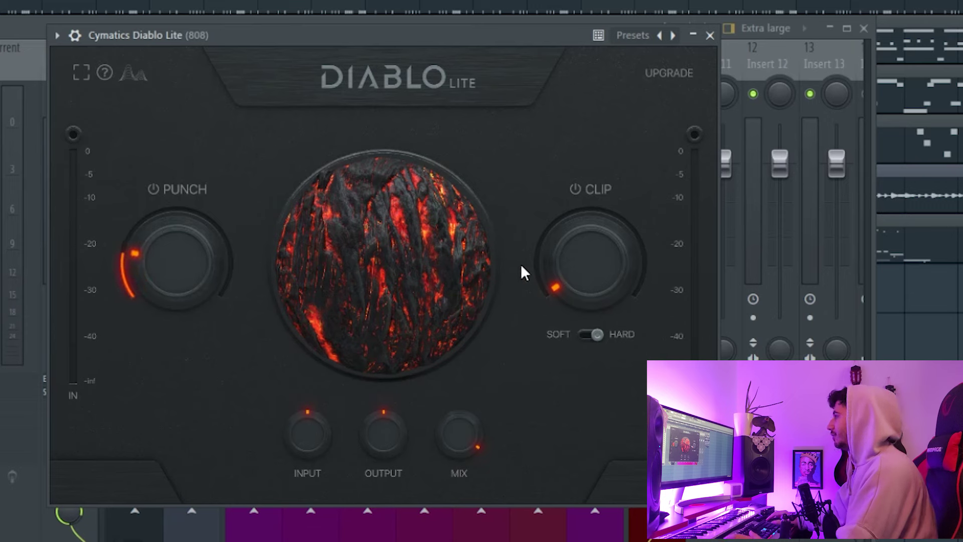
{"action": "left_click_drag", "start_coordinate": [560, 275], "coordinate": [557, 256]}
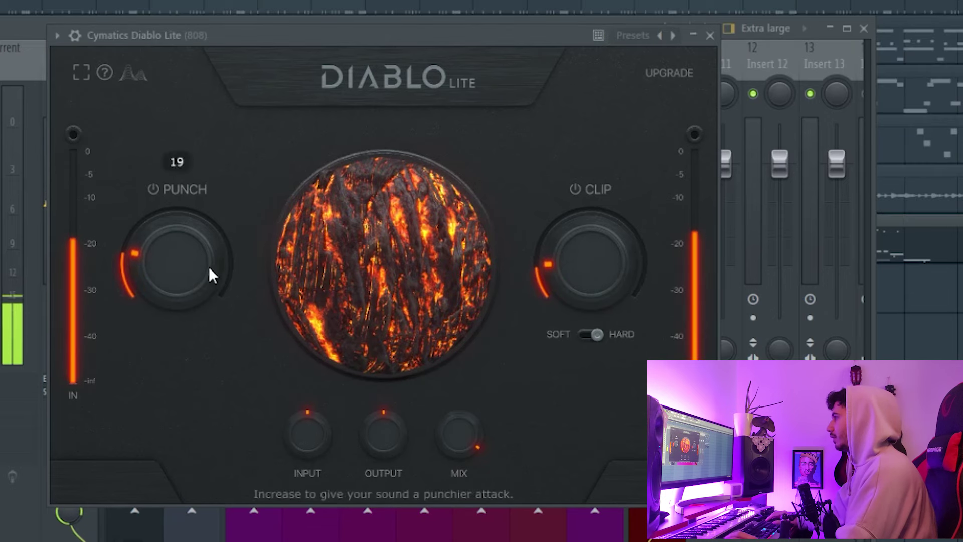
{"action": "left_click_drag", "start_coordinate": [209, 267], "coordinate": [191, 254]}
{"action": "mouse_move", "coordinate": [602, 292]}
{"action": "left_click", "coordinate": [595, 335]}
{"action": "left_click_drag", "start_coordinate": [594, 265], "coordinate": [606, 287]}
{"action": "key", "text": "space"}
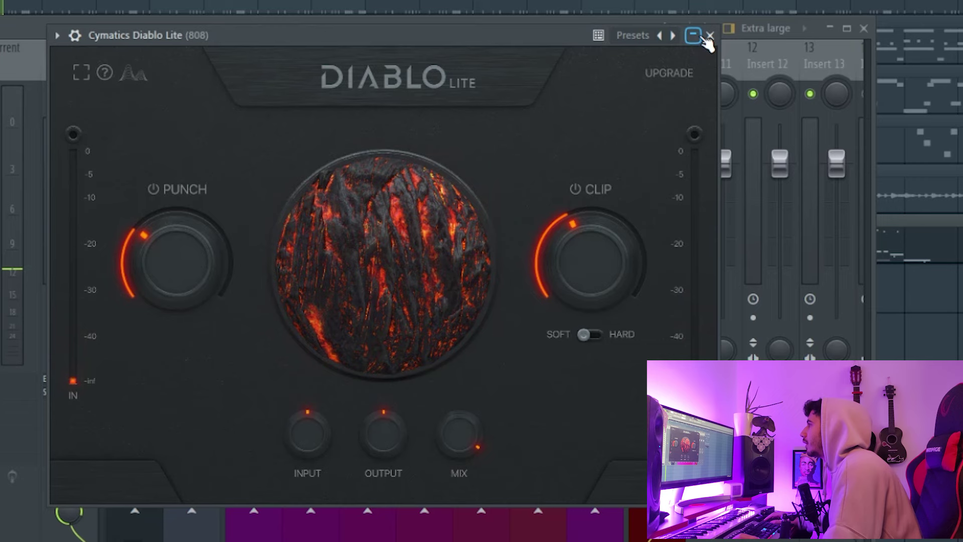
{"action": "key", "text": "Escape"}
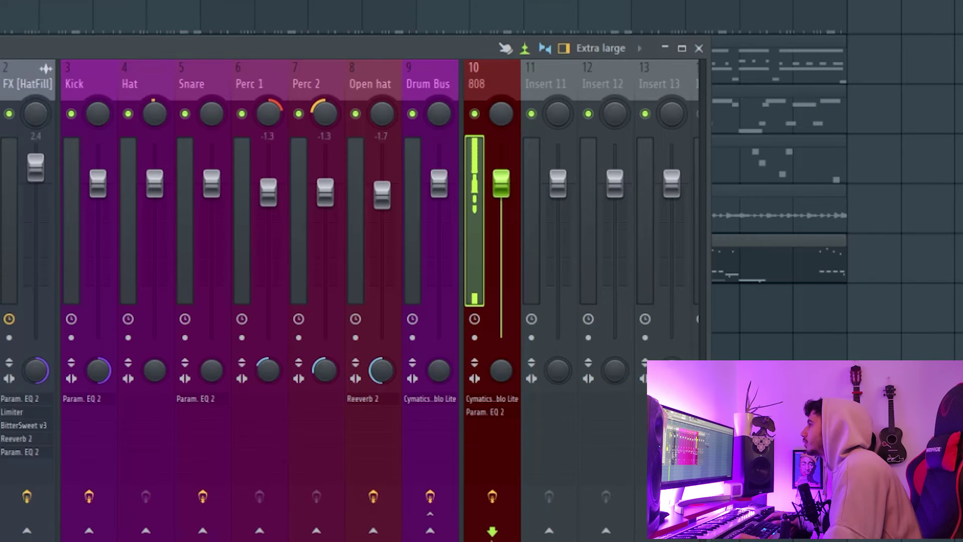
In the 808's Parametric EQ 2, try the band 7 high cut at 2852 Hz, move it well above 5 kHz and close the EQ.
{"action": "left_click", "coordinate": [485, 412]}
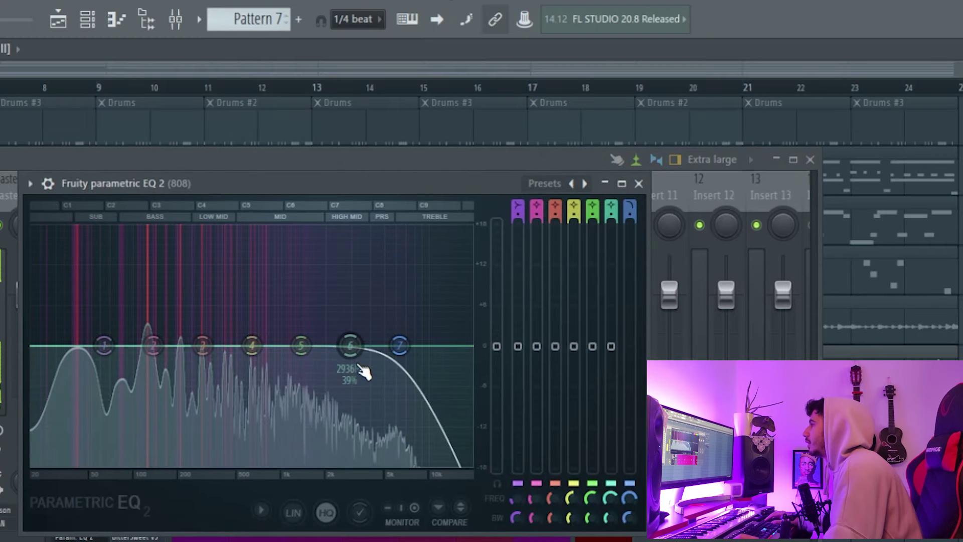
{"action": "left_click_drag", "start_coordinate": [399, 346], "coordinate": [348, 345]}
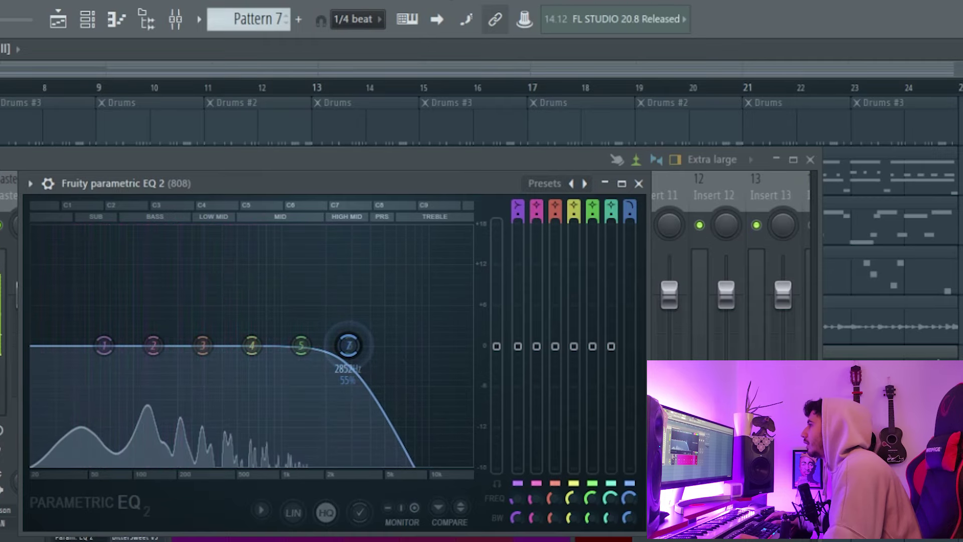
{"action": "left_click_drag", "start_coordinate": [348, 346], "coordinate": [420, 346]}
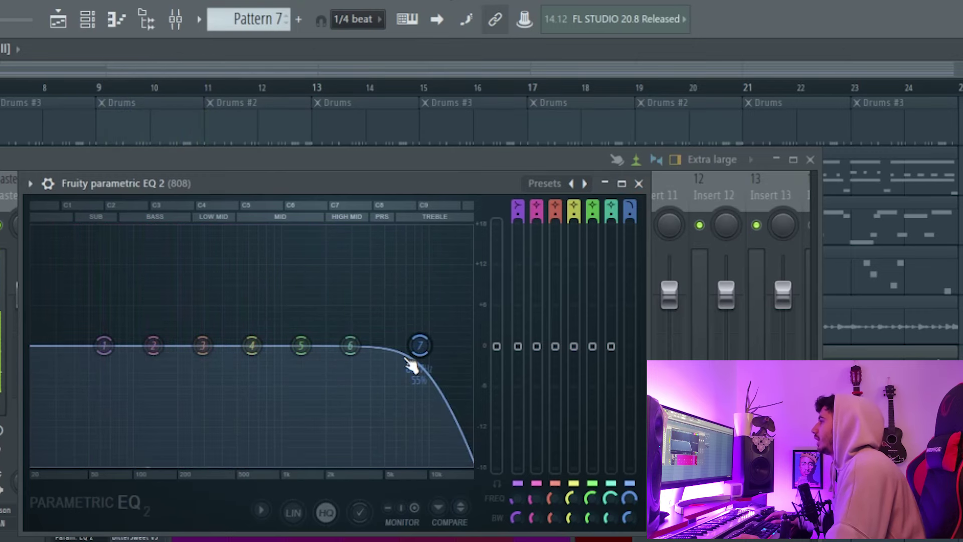
{"action": "left_click_drag", "start_coordinate": [420, 346], "coordinate": [421, 346]}
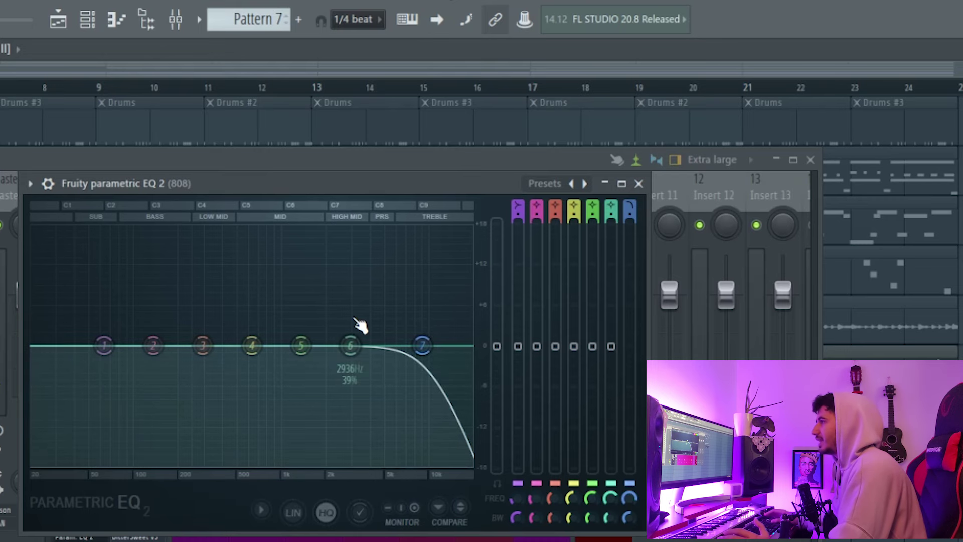
{"action": "left_click", "coordinate": [639, 183]}
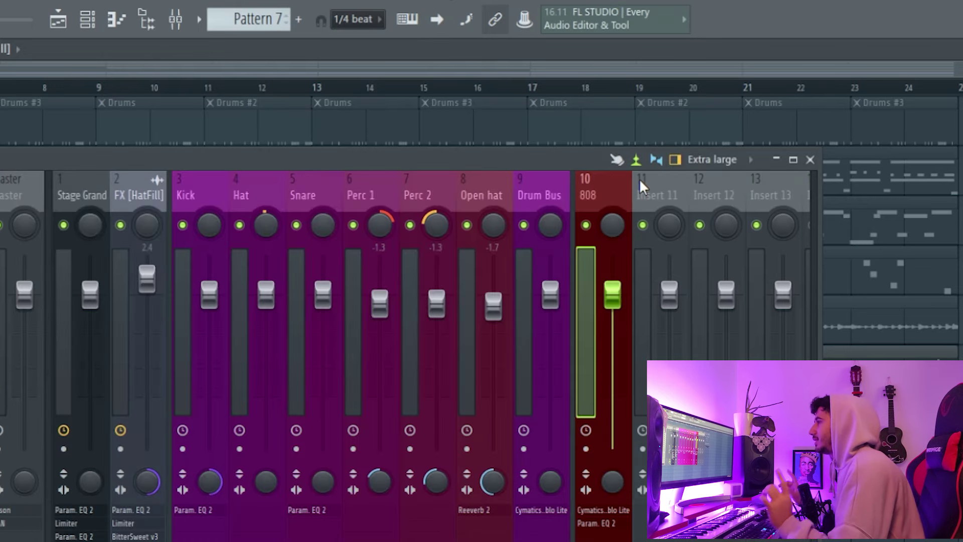
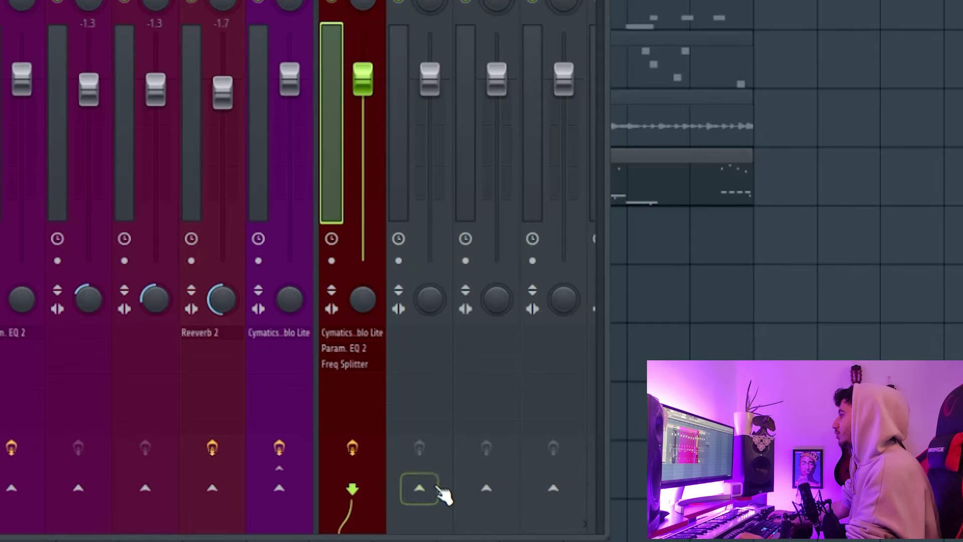
Route the 808 mixer track to inserts 11, 12 and 13 as sends.
{"action": "left_click", "coordinate": [422, 489]}
{"action": "left_click", "coordinate": [486, 489]}
{"action": "left_click", "coordinate": [554, 489]}
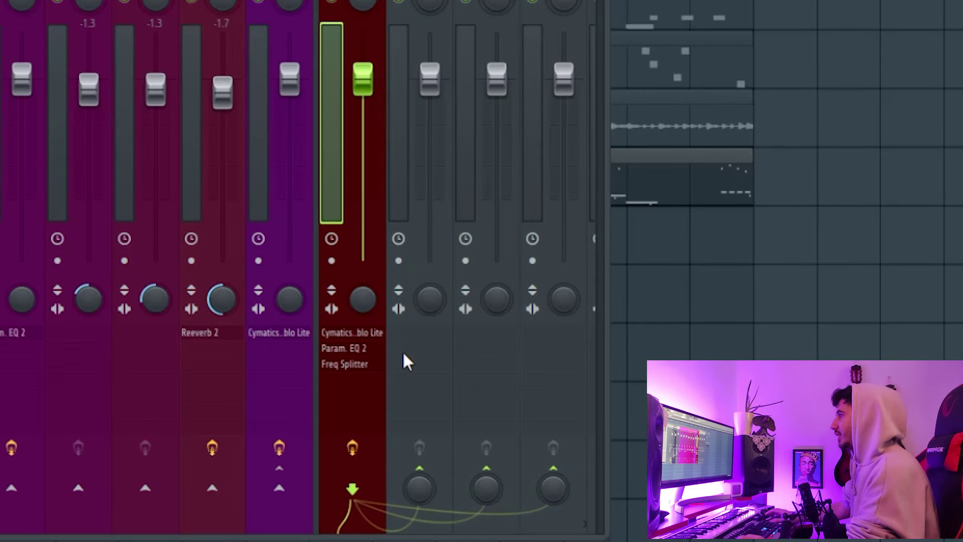
Rename mixer inserts 11, 12 and 13 as Low, Mid and High.
{"action": "double_click", "coordinate": [409, 64]}
{"action": "type", "text": "Low"}
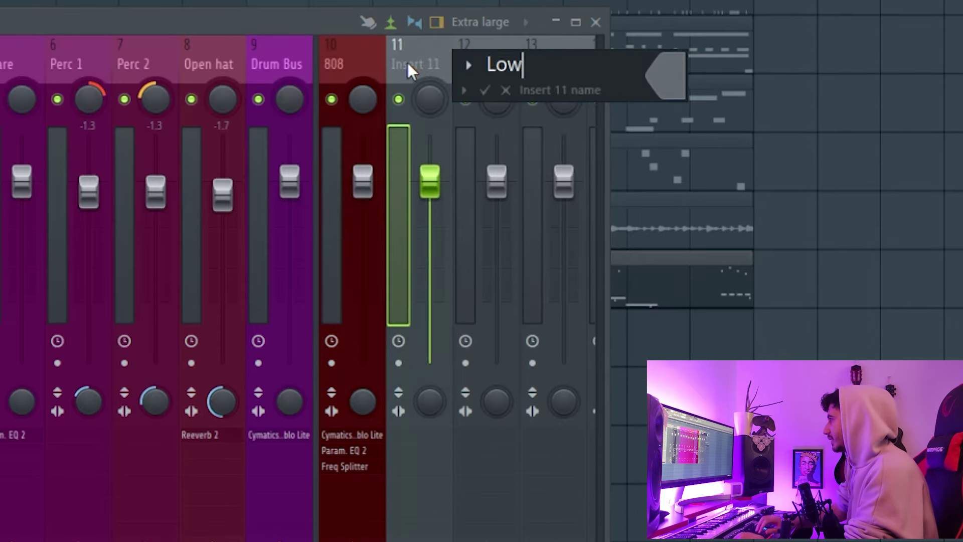
{"action": "key", "text": "Return"}
{"action": "double_click", "coordinate": [485, 56]}
{"action": "type", "text": "Mid"}
{"action": "key", "text": "Return"}
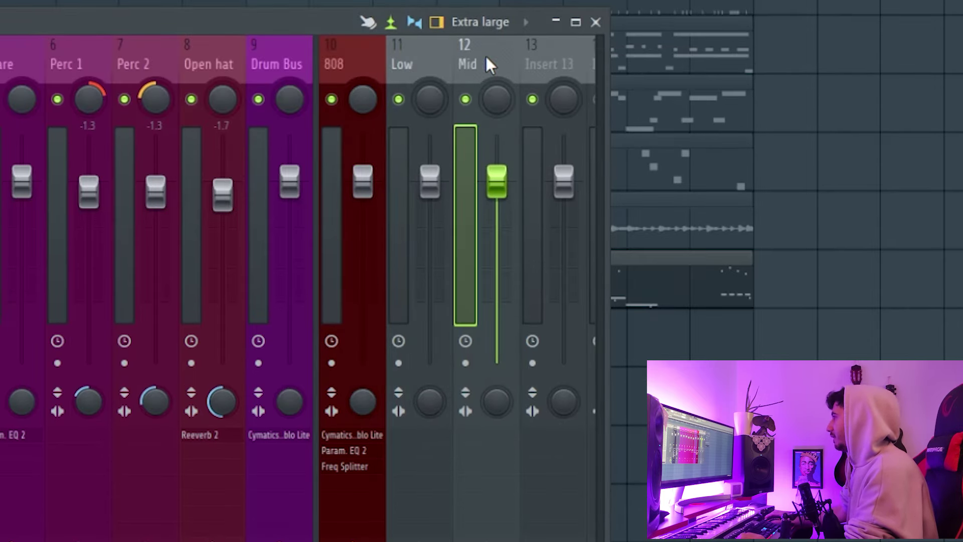
{"action": "double_click", "coordinate": [546, 51]}
{"action": "type", "text": "High"}
{"action": "key", "text": "Return"}
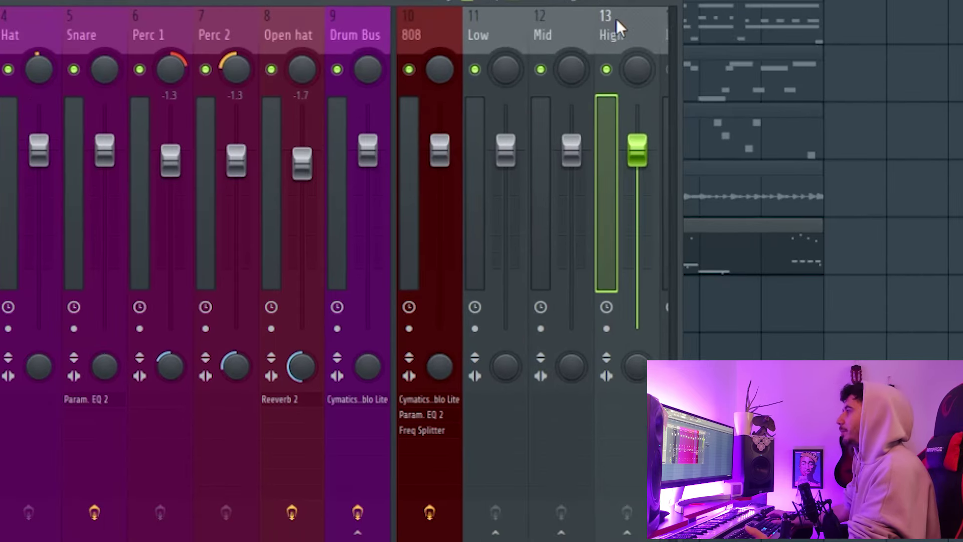
In the 808's Frequency Splitter, assign the low, mid and high band sends to the Low, Mid and High tracks.
{"action": "left_click", "coordinate": [405, 22]}
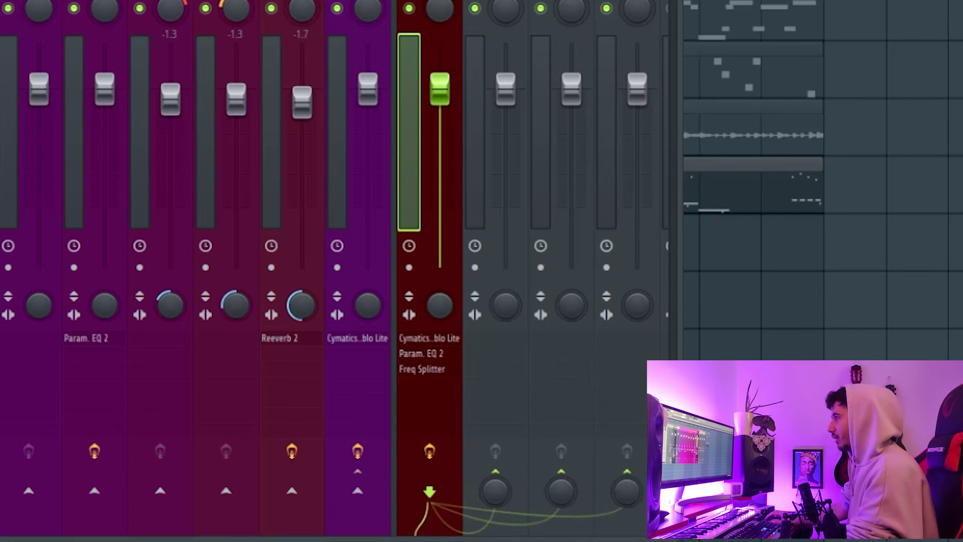
{"action": "left_click", "coordinate": [422, 370]}
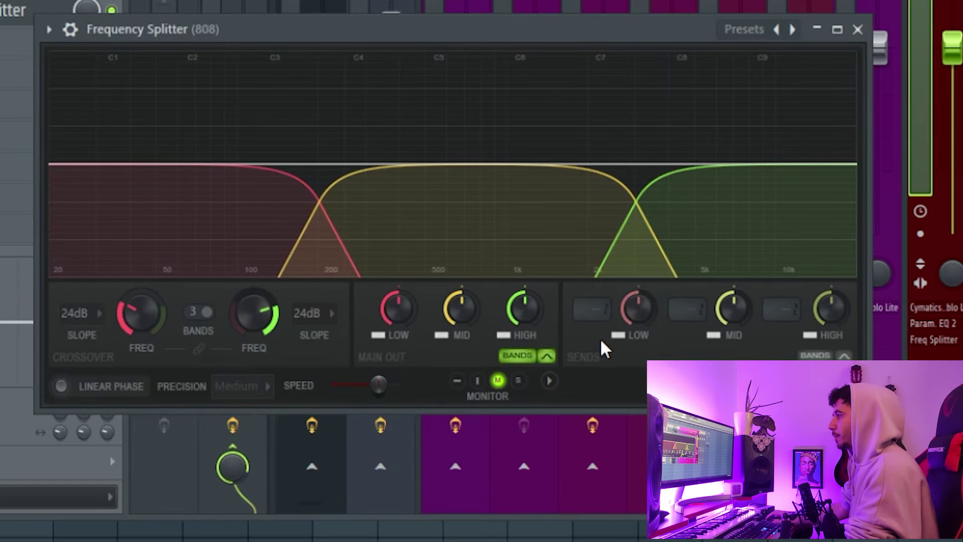
{"action": "left_click", "coordinate": [590, 314]}
{"action": "left_click", "coordinate": [641, 372]}
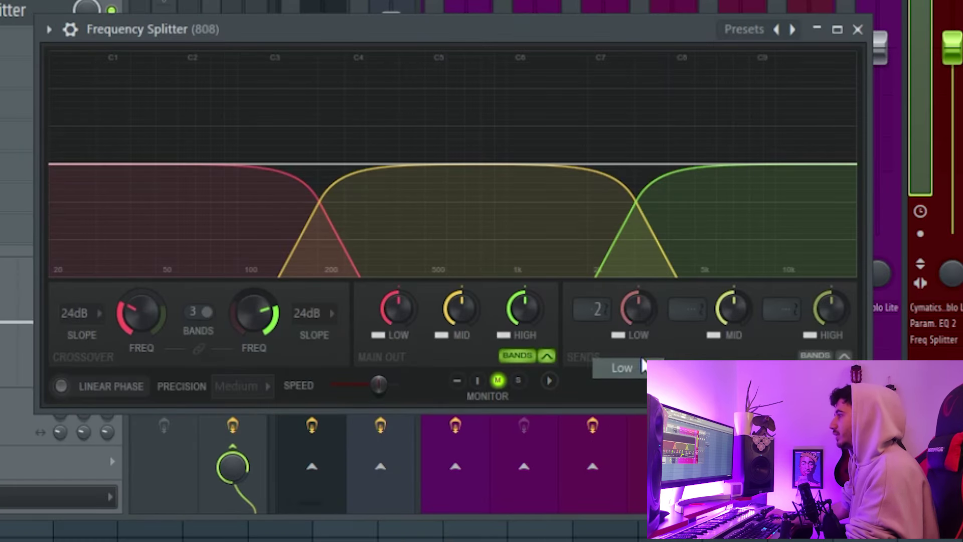
{"action": "left_click", "coordinate": [686, 310]}
{"action": "left_click", "coordinate": [736, 384]}
{"action": "left_click", "coordinate": [782, 310]}
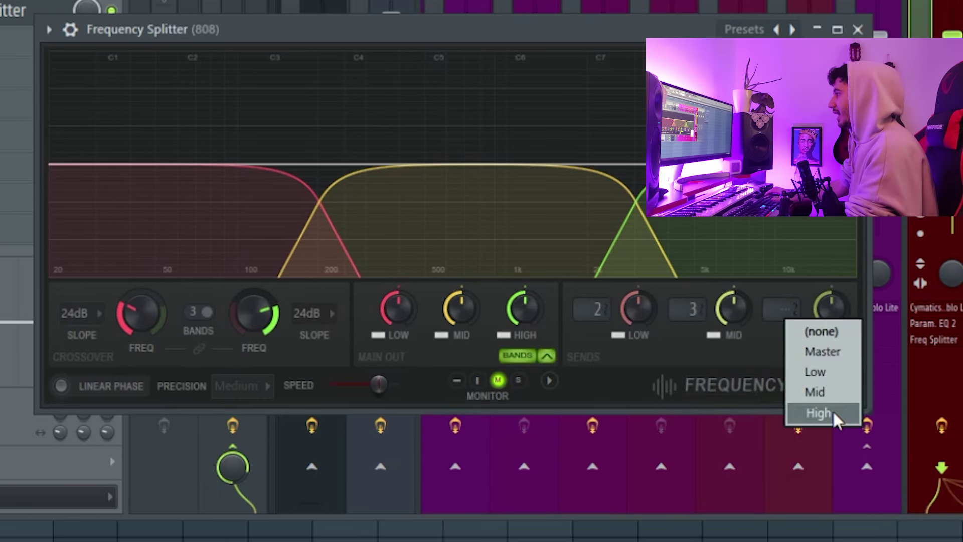
{"action": "left_click", "coordinate": [834, 412]}
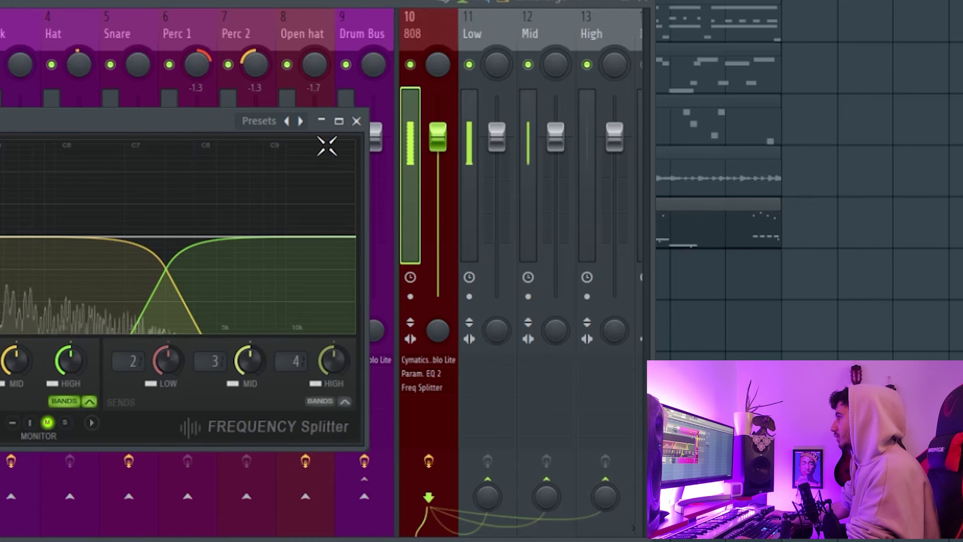
Pull the 808 track's fader all the way down and briefly mute the Low track to audition the split bands.
{"action": "left_click_drag", "start_coordinate": [184, 118], "coordinate": [83, 87]}
{"action": "left_click_drag", "start_coordinate": [439, 143], "coordinate": [438, 281]}
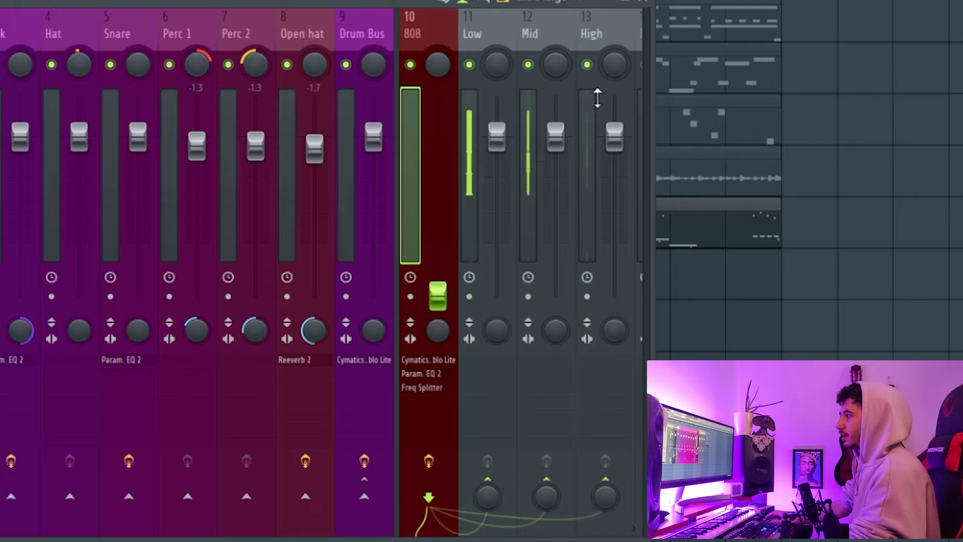
{"action": "left_click", "coordinate": [470, 66]}
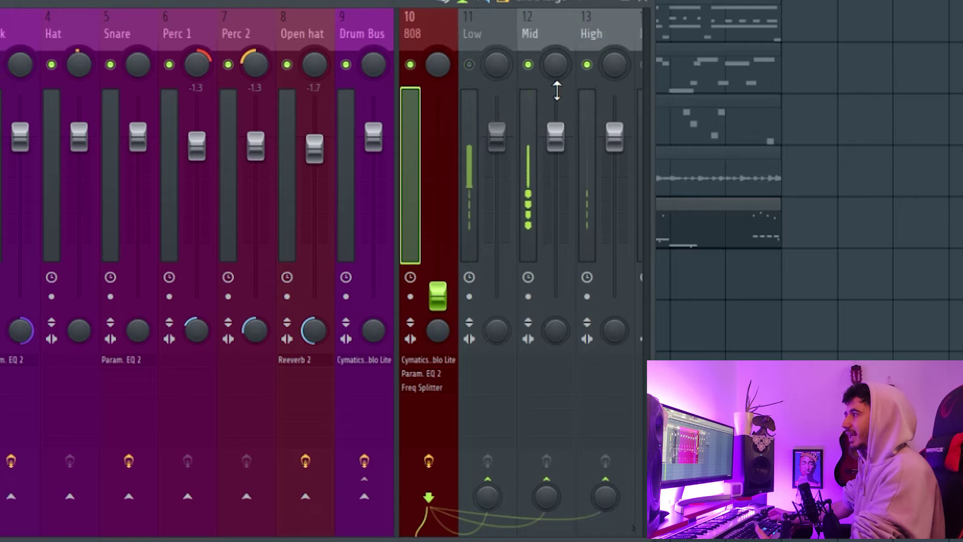
{"action": "left_click", "coordinate": [470, 66]}
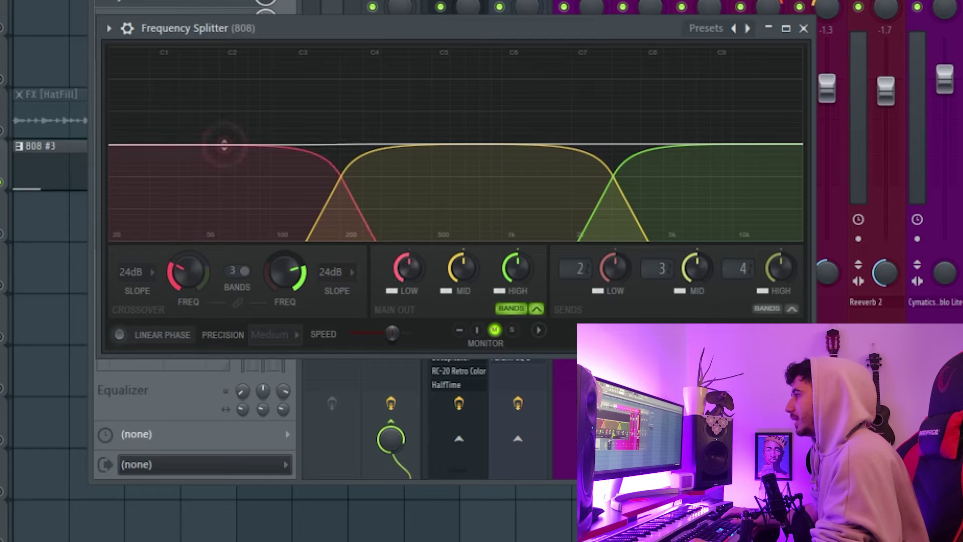
Adjust the low crossover frequency in the 808's Frequency Splitter while listening to the Low band alone.
{"action": "mouse_move", "coordinate": [196, 275]}
{"action": "left_mouse_down"}
{"action": "mouse_move", "coordinate": [196, 293]}
{"action": "mouse_move", "coordinate": [196, 275]}
{"action": "left_mouse_up"}
{"action": "key", "text": "space"}
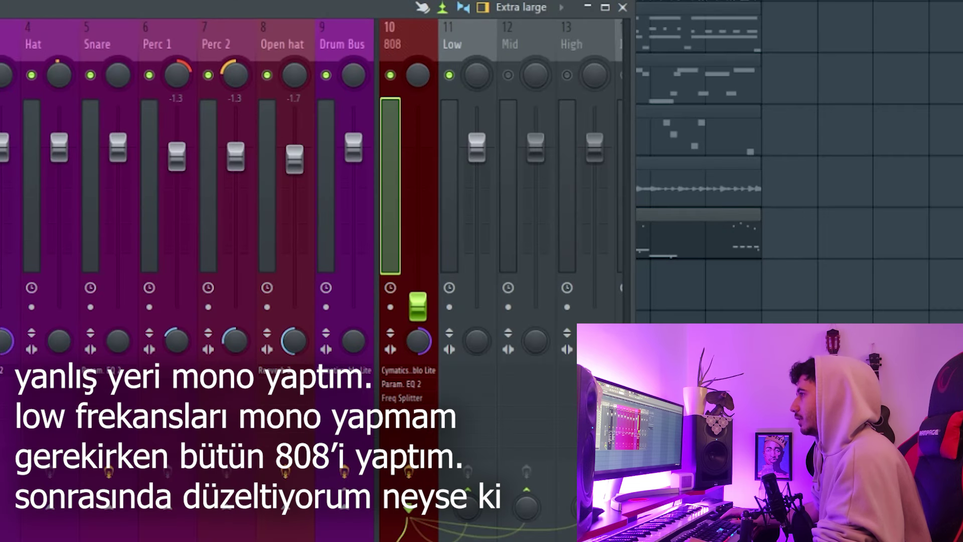
{"action": "left_click", "coordinate": [402, 398]}
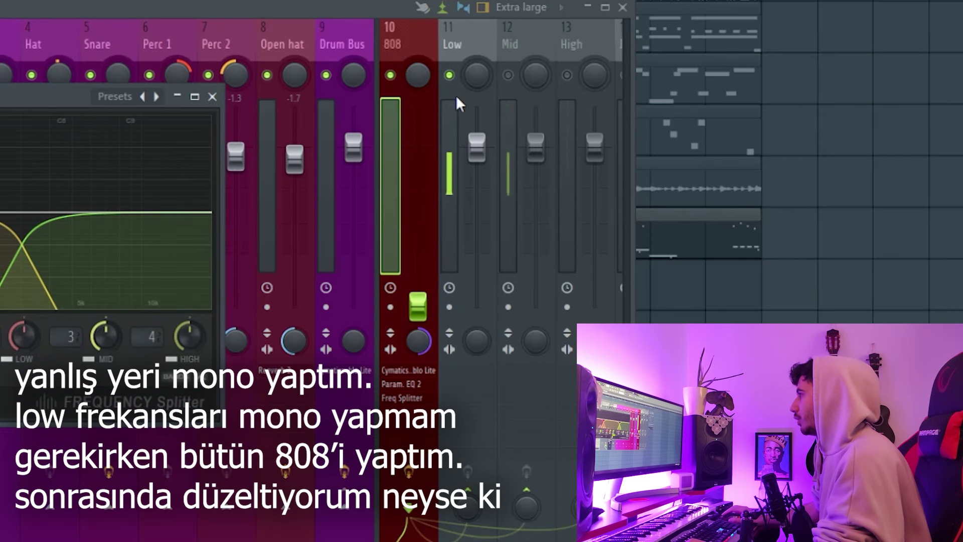
Unmute High and mute Low to isolate the High band, and fine-tune the high crossover frequency in the 808's Frequency Splitter.
{"action": "left_click", "coordinate": [577, 44]}
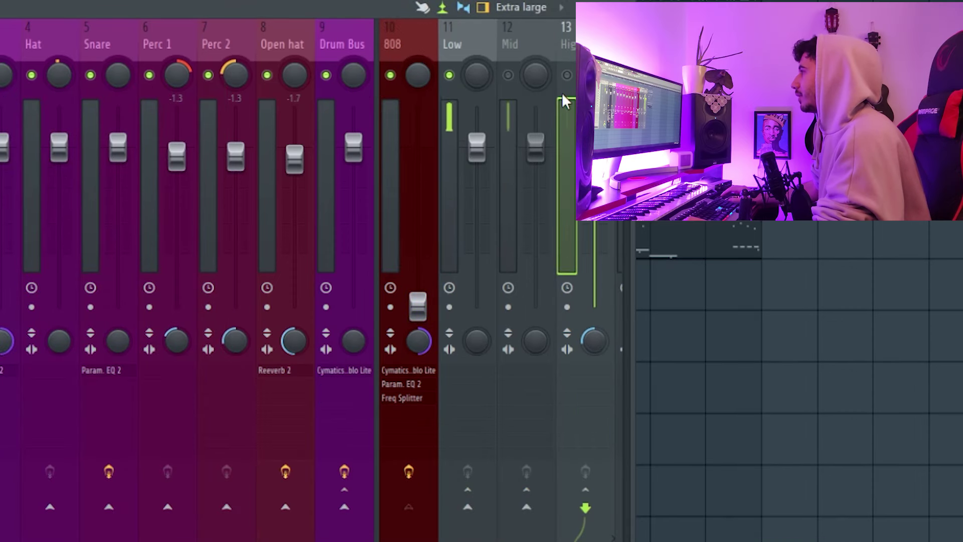
{"action": "left_click", "coordinate": [567, 75]}
{"action": "left_click", "coordinate": [449, 75]}
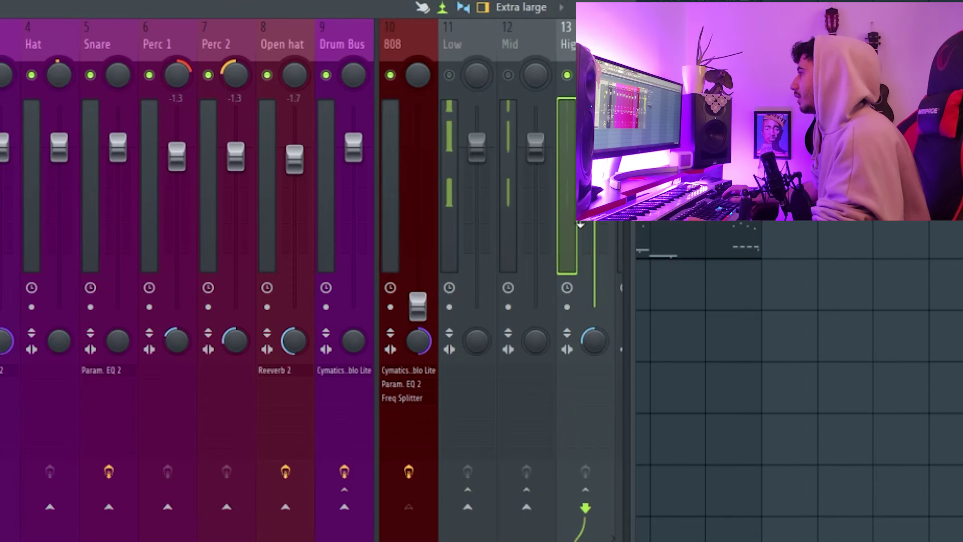
{"action": "left_click", "coordinate": [404, 43]}
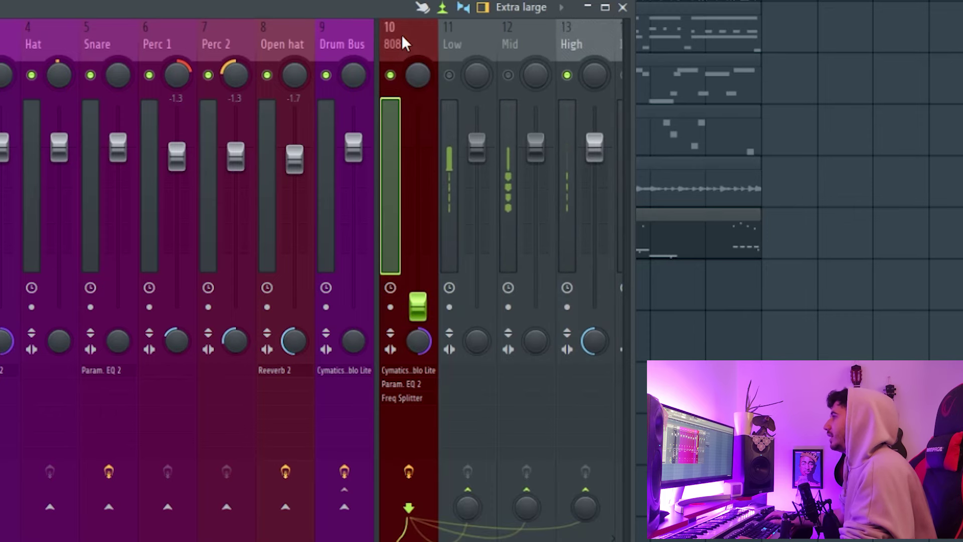
{"action": "left_click", "coordinate": [402, 398]}
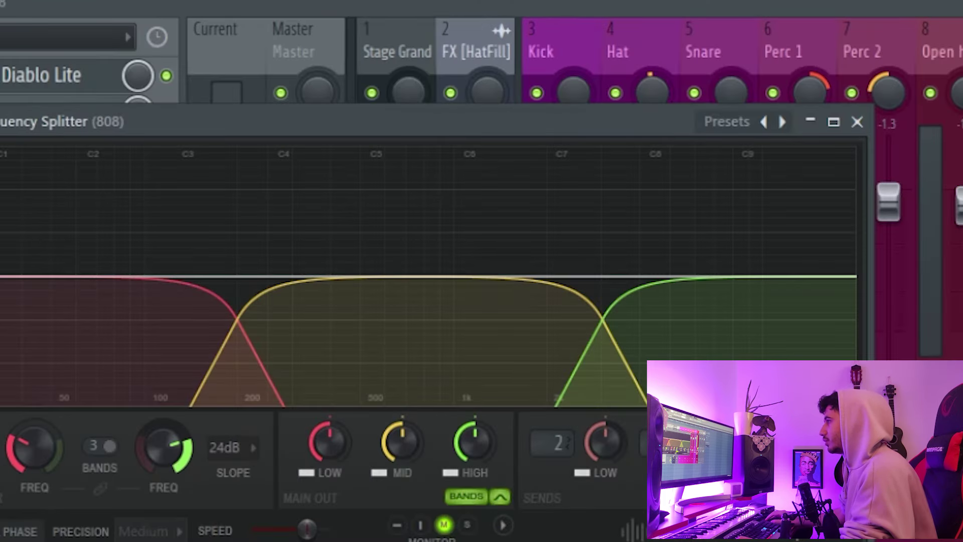
{"action": "left_click_drag", "start_coordinate": [164, 445], "coordinate": [164, 458]}
{"action": "key", "text": "space"}
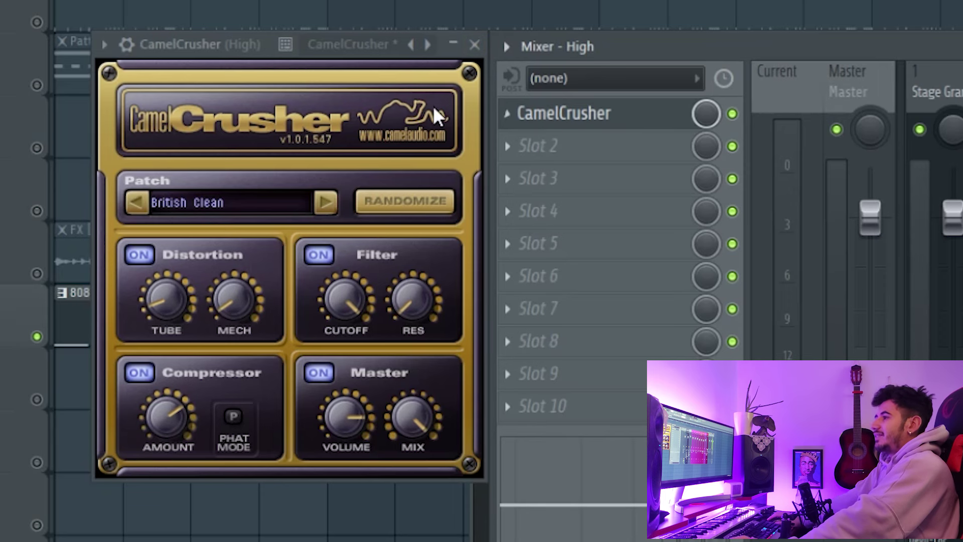
Switch the Mid track's CamelCrusher to the British Clean patch and audition it.
{"action": "left_click_drag", "start_coordinate": [237, 48], "coordinate": [360, 85]}
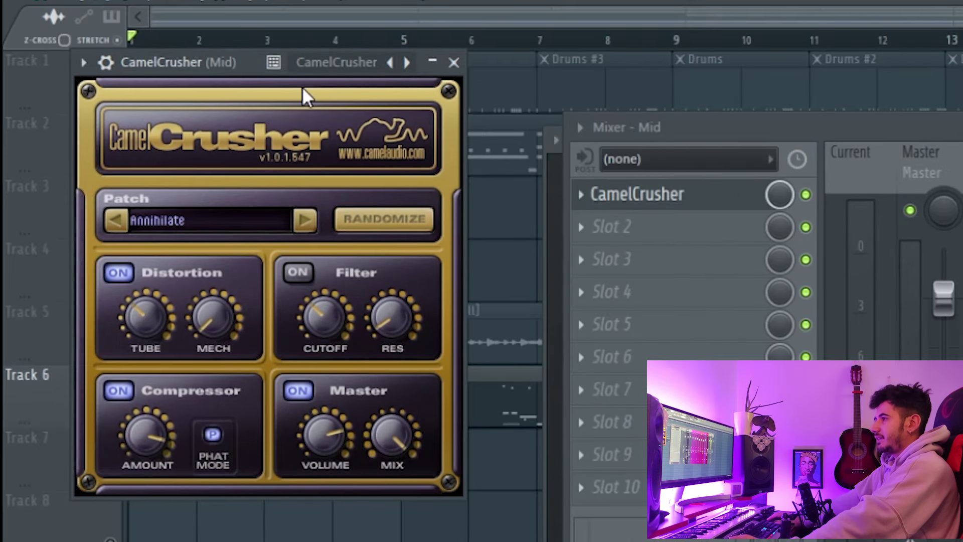
{"action": "left_click", "coordinate": [305, 221]}
{"action": "left_click", "coordinate": [306, 221]}
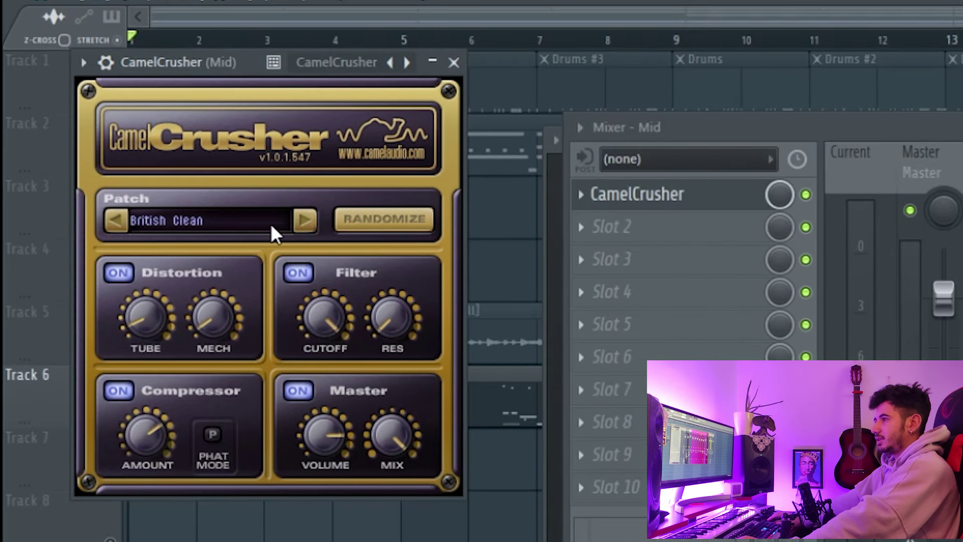
{"action": "key", "text": "space"}
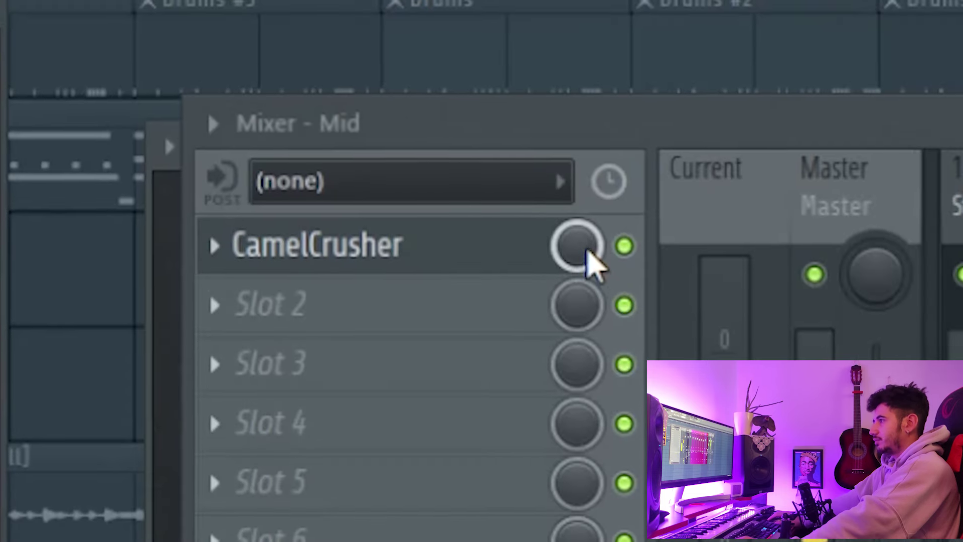
Reduce the CamelCrusher mix amount on the Mid track and lower the Mid fader to about -5.5 dB.
{"action": "left_click_drag", "start_coordinate": [780, 197], "coordinate": [781, 226]}
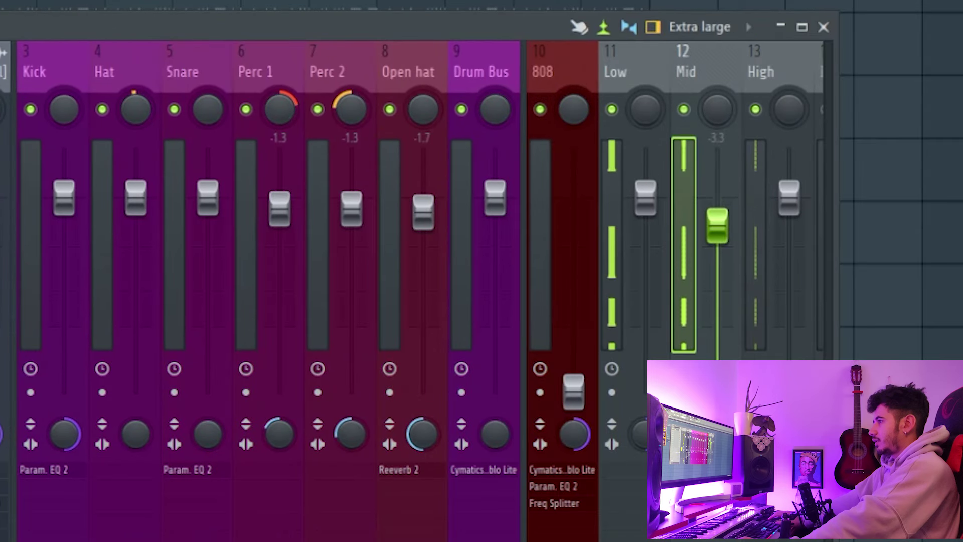
{"action": "left_click_drag", "start_coordinate": [720, 238], "coordinate": [721, 256]}
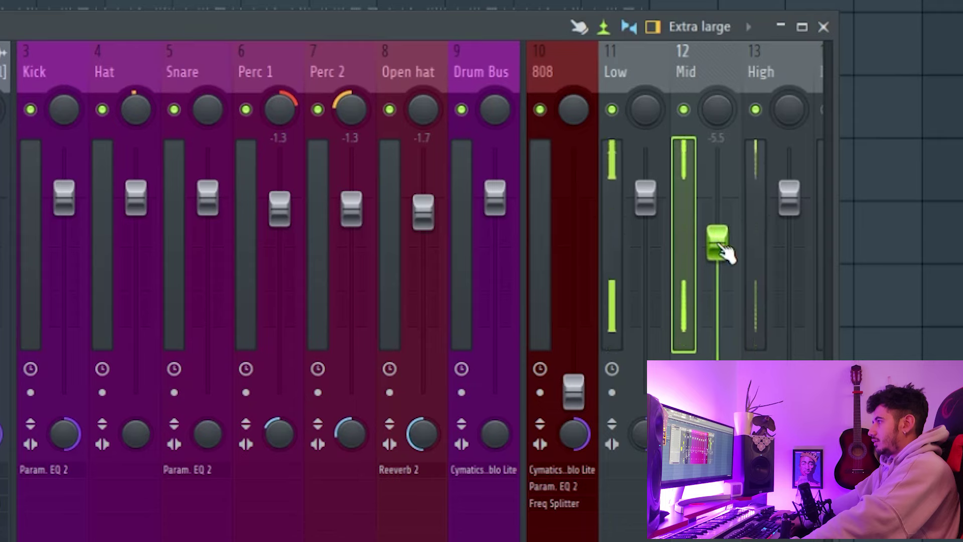
{"action": "mouse_move", "coordinate": [723, 242]}
{"action": "left_mouse_down"}
{"action": "mouse_move", "coordinate": [726, 252]}
{"action": "mouse_move", "coordinate": [727, 243]}
{"action": "left_mouse_up"}
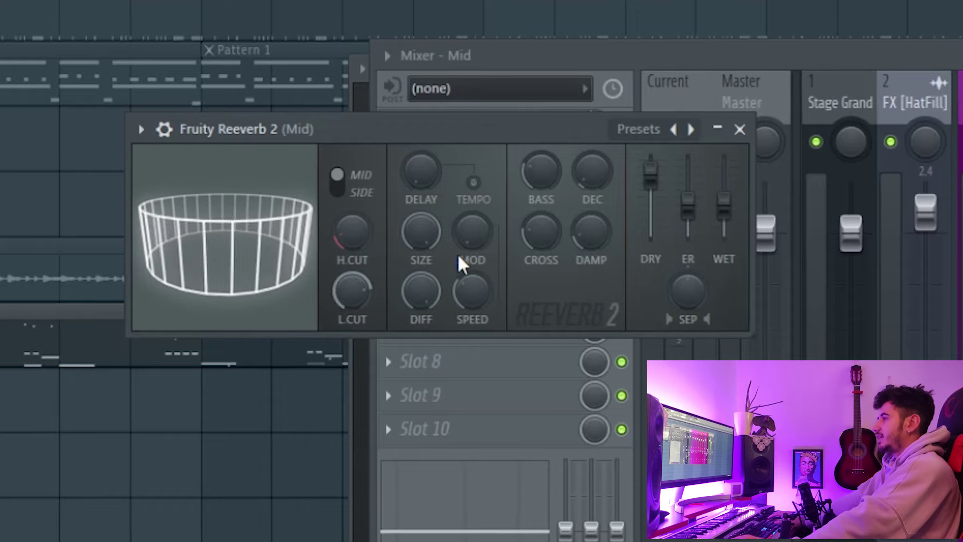
In the Mid track's Fruity Reeverb 2, raise H.CUT to maximum and balance the wet level and decay.
{"action": "left_click_drag", "start_coordinate": [726, 207], "coordinate": [726, 225]}
{"action": "left_click_drag", "start_coordinate": [596, 175], "coordinate": [596, 185]}
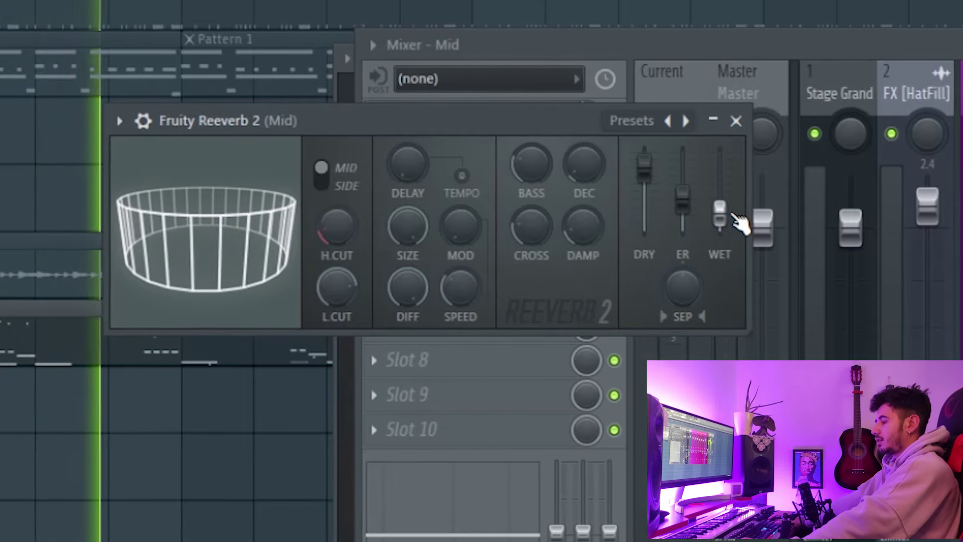
{"action": "left_click_drag", "start_coordinate": [334, 230], "coordinate": [333, 213]}
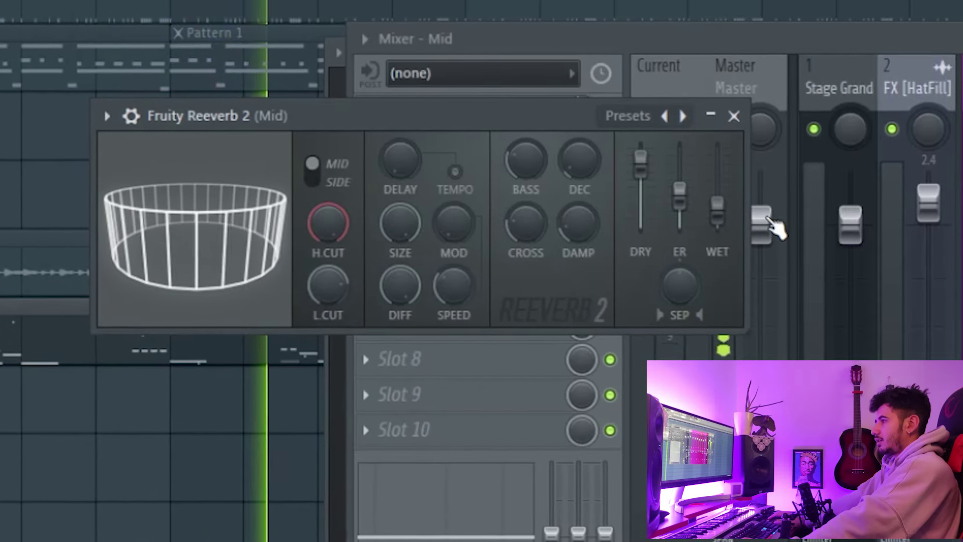
{"action": "left_click_drag", "start_coordinate": [721, 211], "coordinate": [720, 206]}
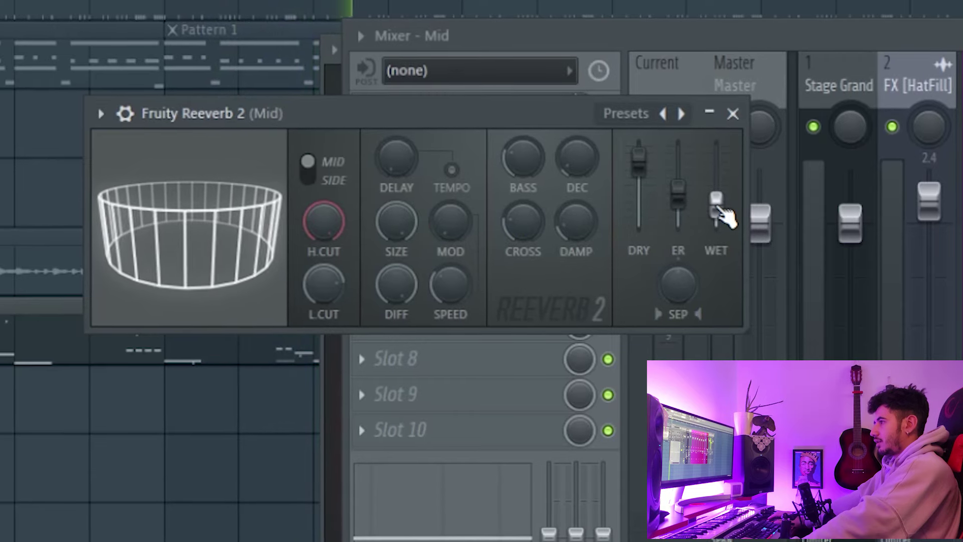
{"action": "left_click_drag", "start_coordinate": [579, 163], "coordinate": [571, 167]}
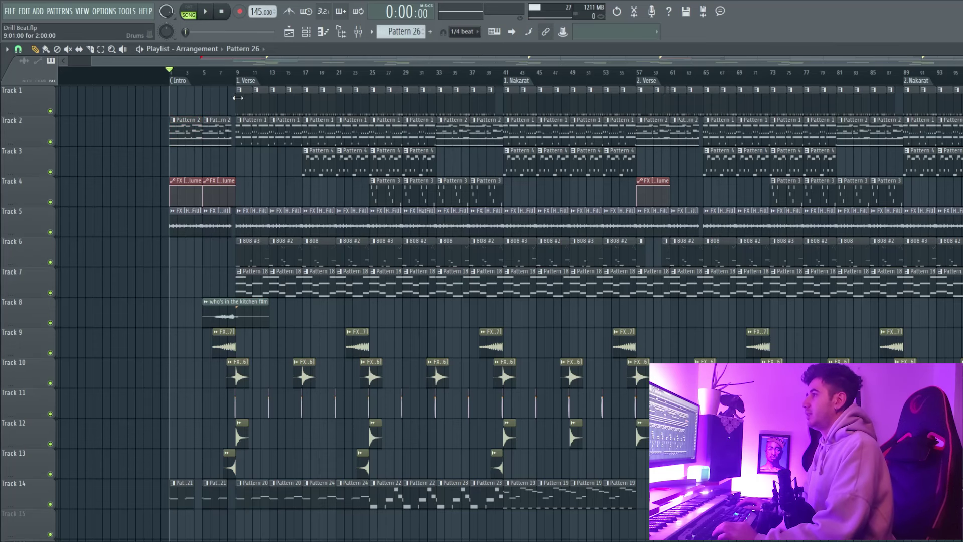
Open Pattern 1's Stage Grand notes in the piano roll, listen to the melody and return to the playlist.
{"action": "double_click", "coordinate": [244, 123]}
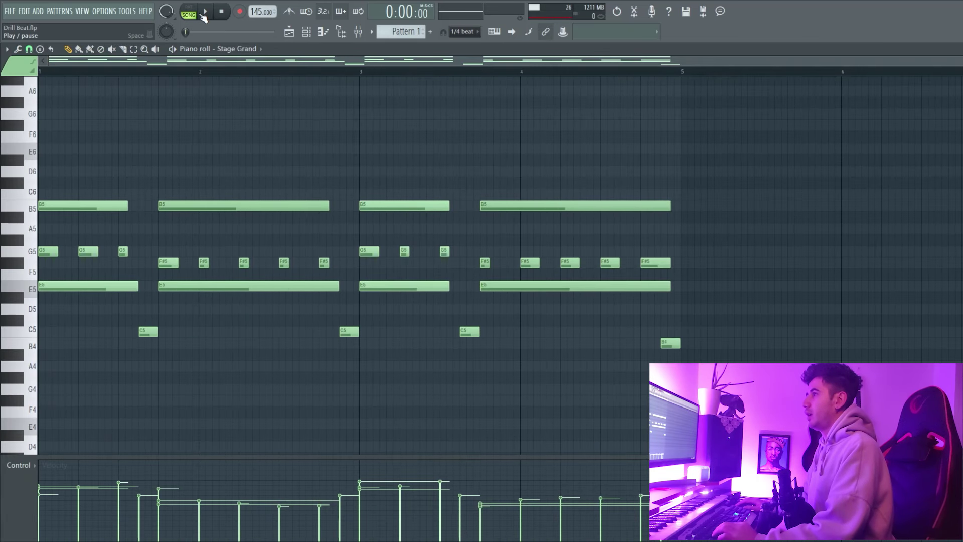
{"action": "key", "text": "space"}
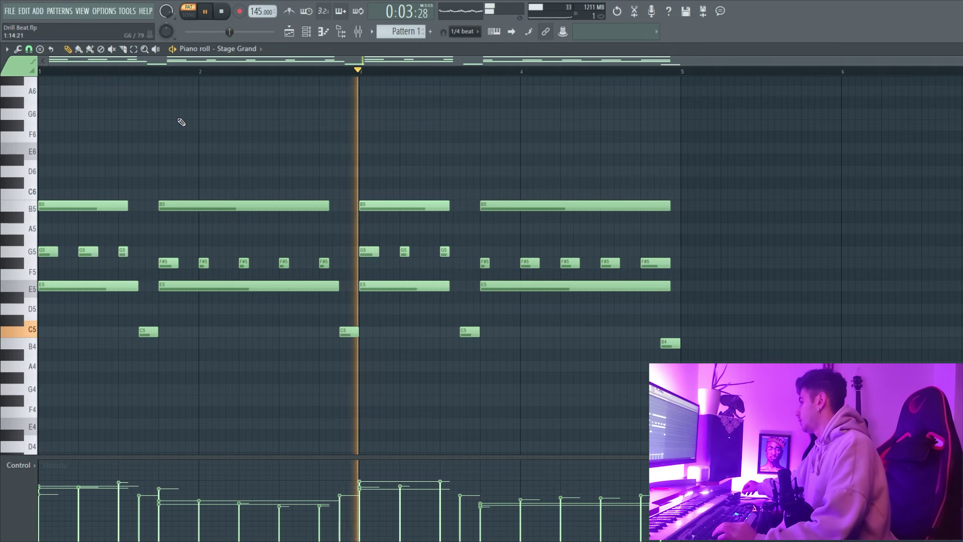
{"action": "key", "text": "F5"}
{"action": "key", "text": "space"}
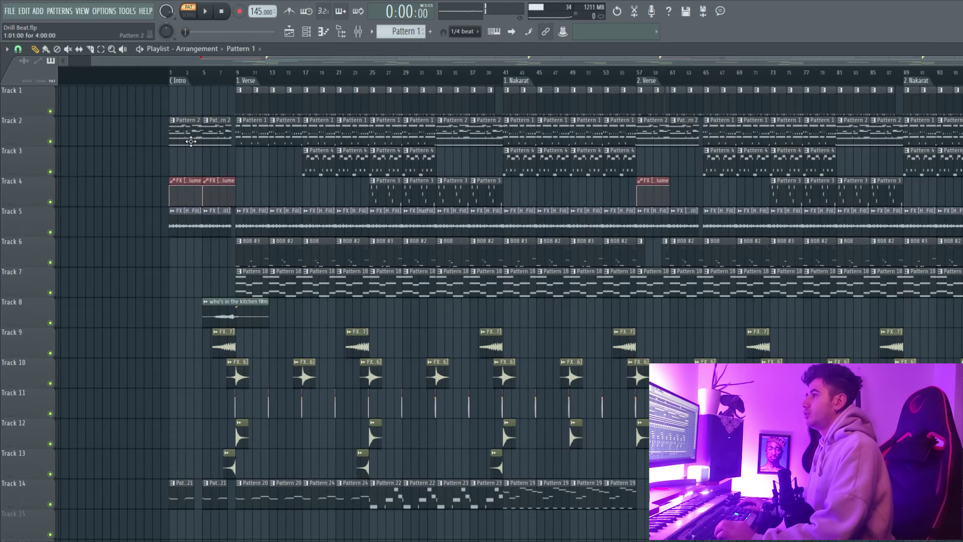
Open Pattern 2 from the intro, play through its full Stage Grand chord part and return to the playlist.
{"action": "double_click", "coordinate": [190, 142]}
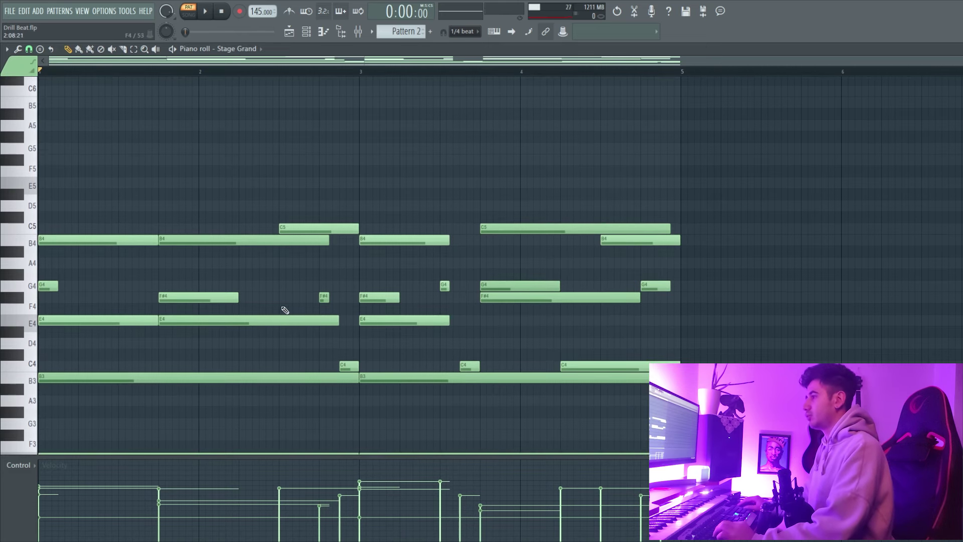
{"action": "key", "text": "space"}
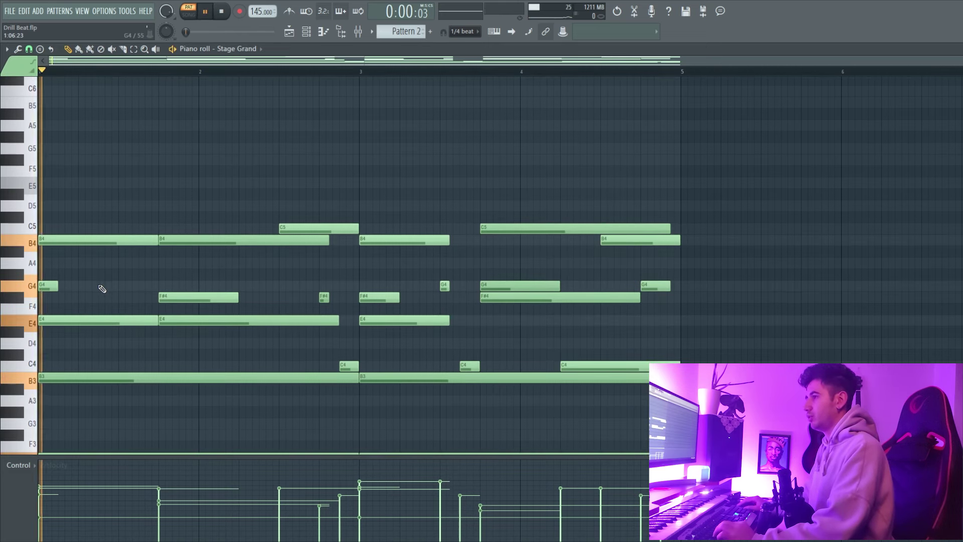
{"action": "scroll", "coordinate": [204, 269], "scroll_direction": "down", "scroll_amount": 5}
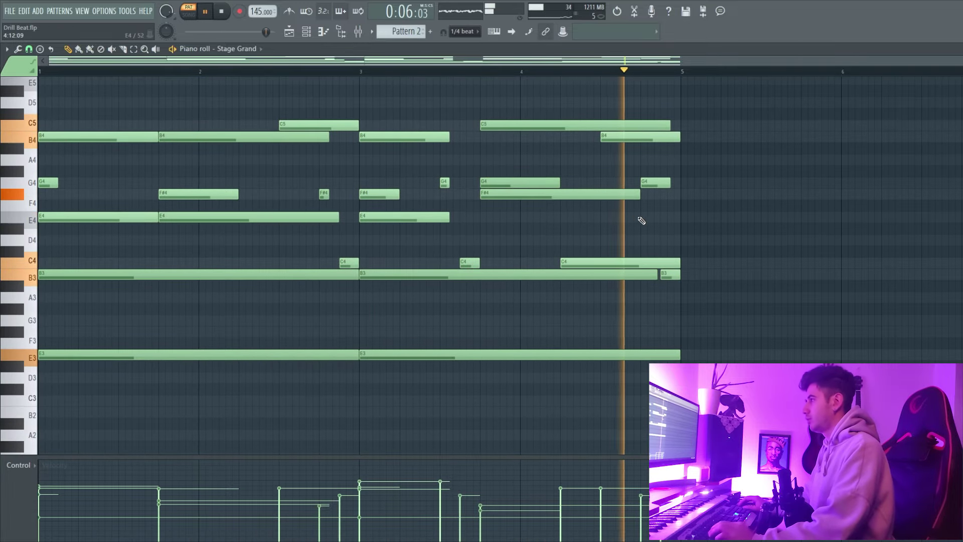
{"action": "key", "text": "F5"}
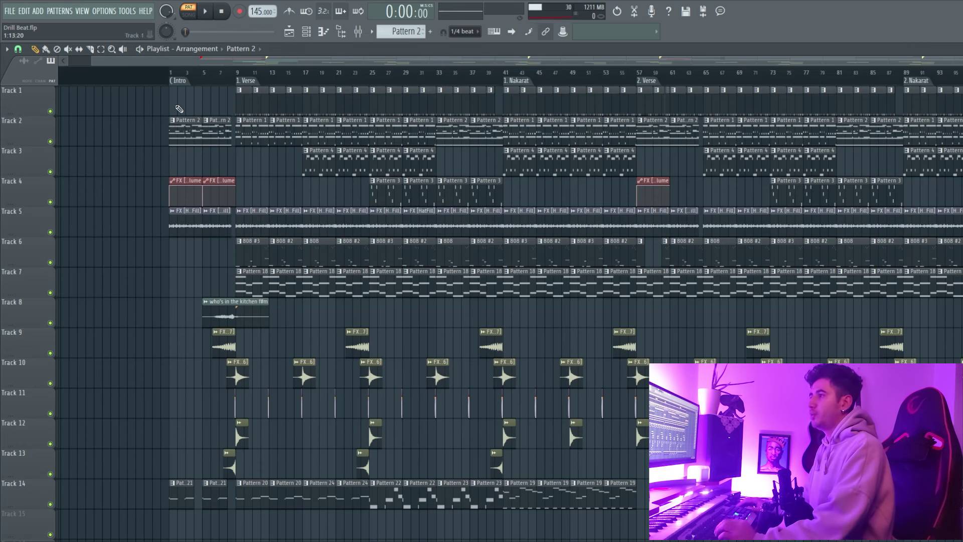
Inspect the sample settings of the HatFill loop on Track 5 and the "who's in the kitchen f#m" clip on Track 8.
{"action": "double_click", "coordinate": [191, 222]}
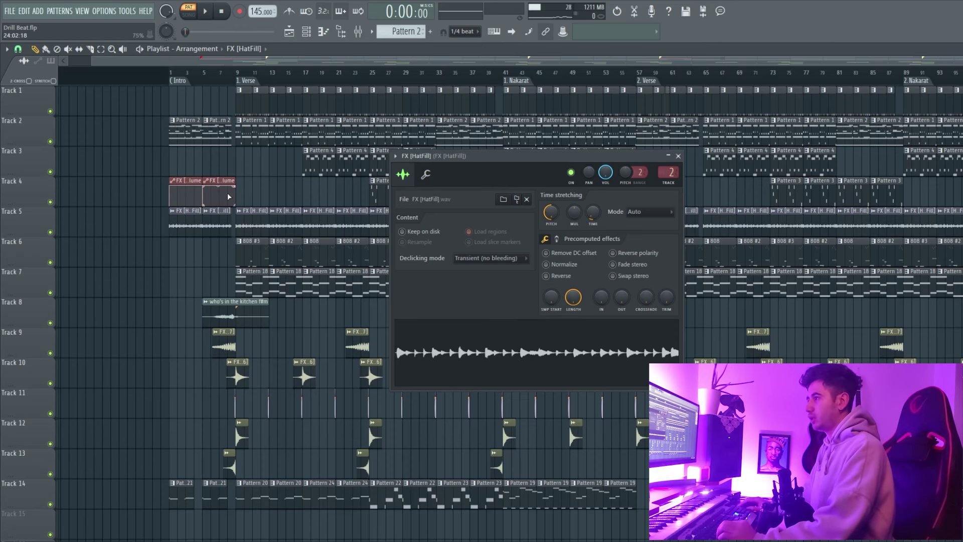
{"action": "left_click", "coordinate": [678, 156]}
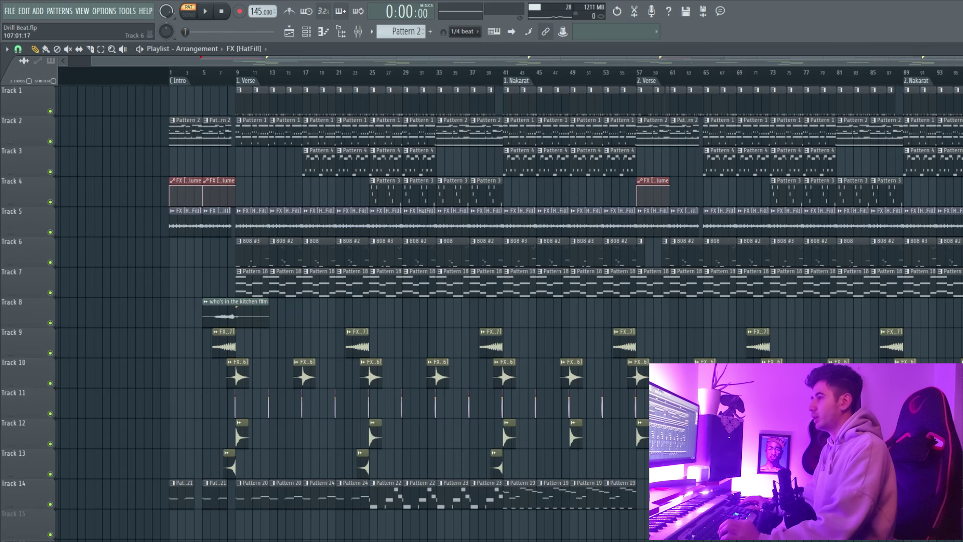
{"action": "scroll", "coordinate": [285, 312], "scroll_direction": "up", "scroll_amount": 2}
{"action": "double_click", "coordinate": [292, 315]}
{"action": "left_click_drag", "start_coordinate": [372, 116], "coordinate": [625, 128]}
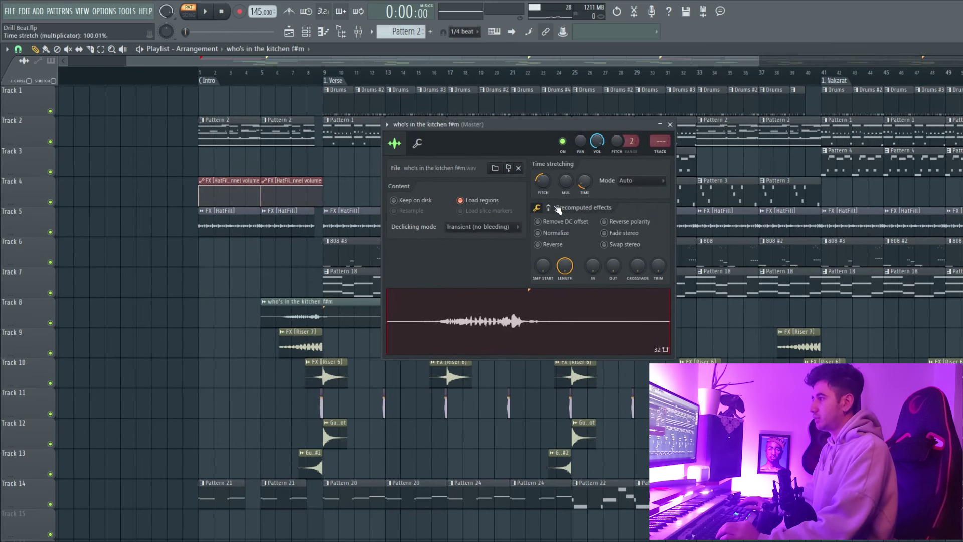
{"action": "left_click", "coordinate": [670, 125]}
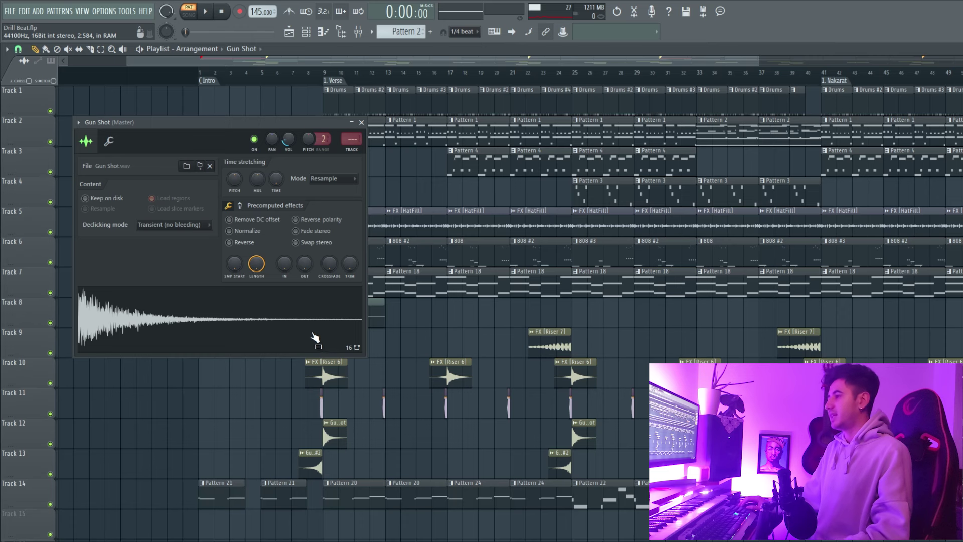
Compare the sample settings of the Gun Shot clip with those of the reversed Gun Shot #2 clip before the verse.
{"action": "left_click", "coordinate": [361, 123]}
{"action": "double_click", "coordinate": [317, 457]}
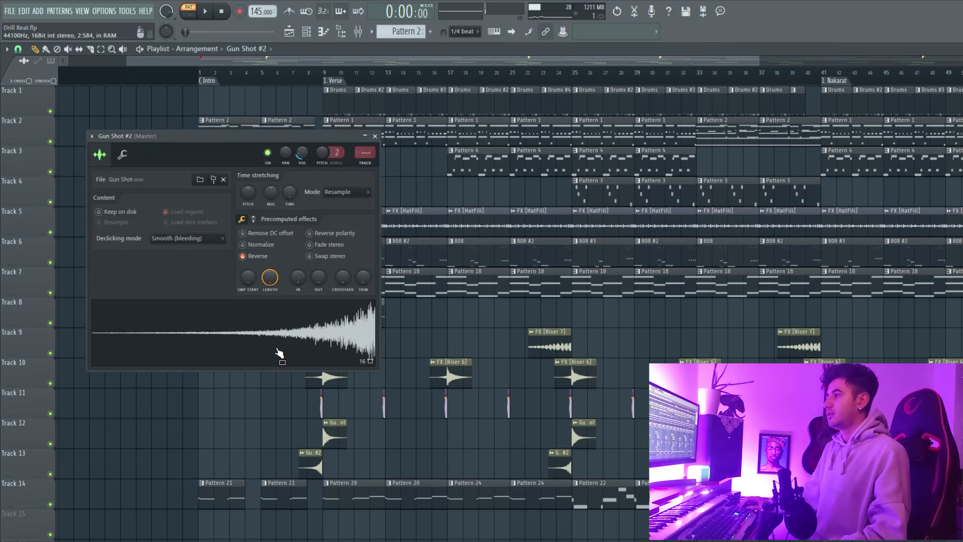
{"action": "left_click", "coordinate": [376, 137]}
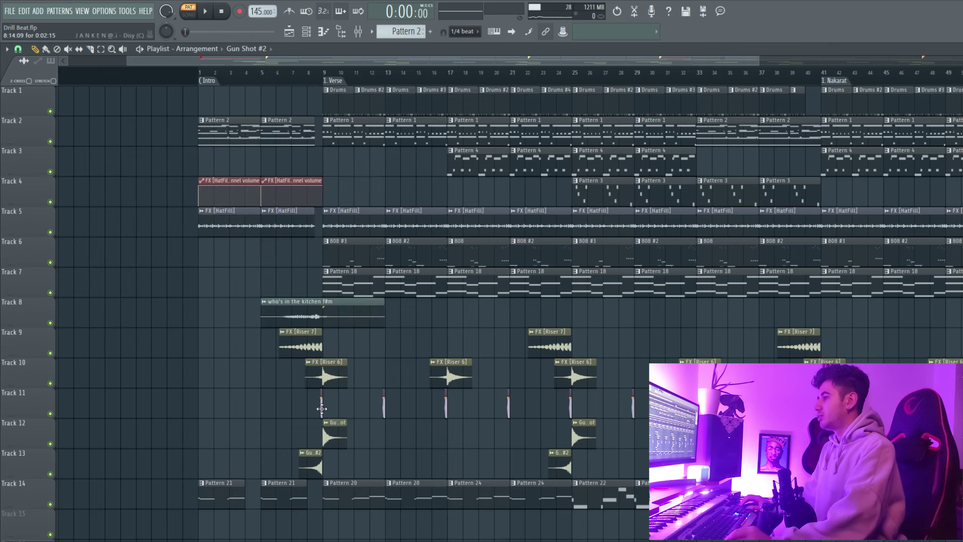
Inspect the sample settings of the short reversed clip on Track 11 just before the 1. Verse marker.
{"action": "scroll", "coordinate": [321, 401], "scroll_direction": "up", "scroll_amount": 5}
{"action": "double_click", "coordinate": [321, 402]}
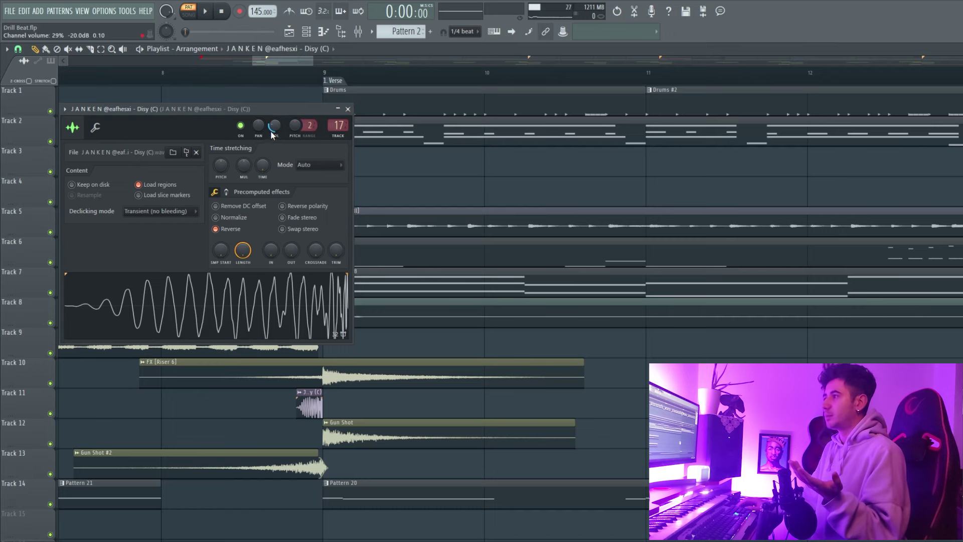
{"action": "left_click", "coordinate": [348, 109]}
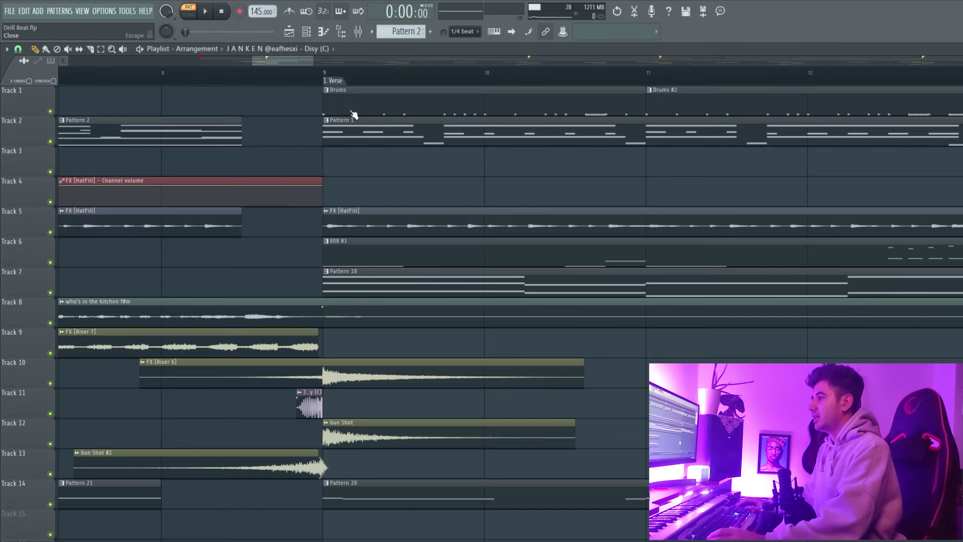
Open a Pattern 22 clip from Track 14 in the piano roll, listen to its Keman notes and return to the playlist.
{"action": "scroll", "coordinate": [345, 337], "scroll_direction": "down", "scroll_amount": 2}
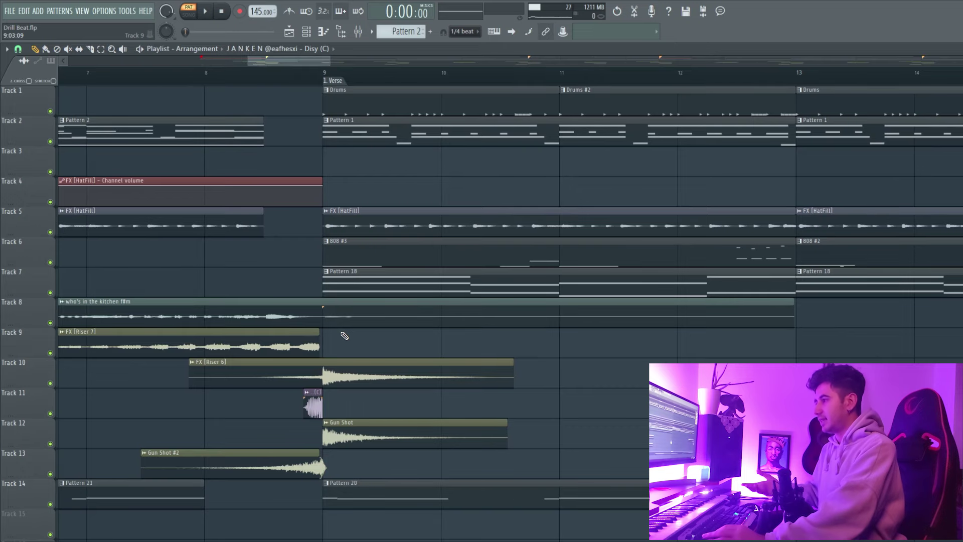
{"action": "scroll", "coordinate": [371, 321], "scroll_direction": "down", "scroll_amount": 3}
{"action": "scroll", "coordinate": [298, 391], "scroll_direction": "down", "scroll_amount": 5}
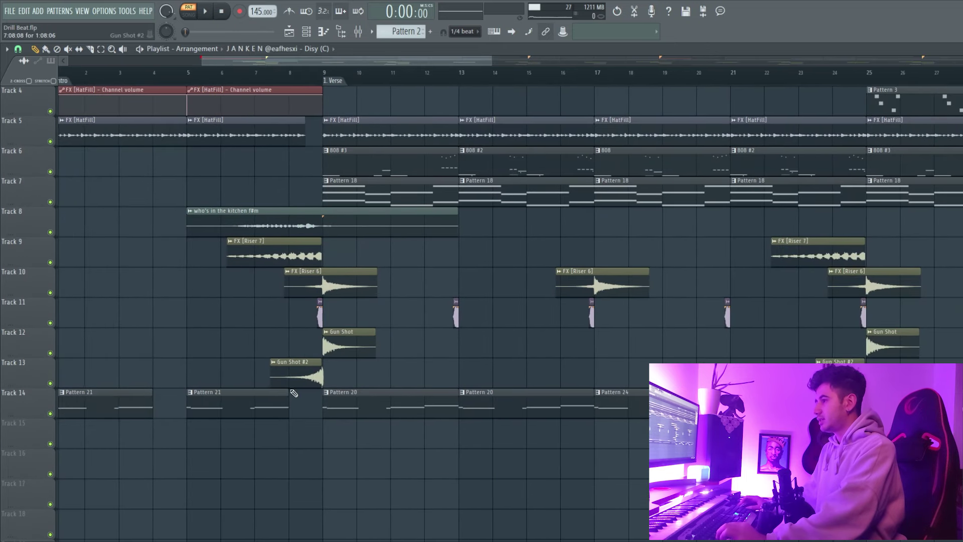
{"action": "scroll", "coordinate": [257, 406], "scroll_direction": "down", "scroll_amount": 1}
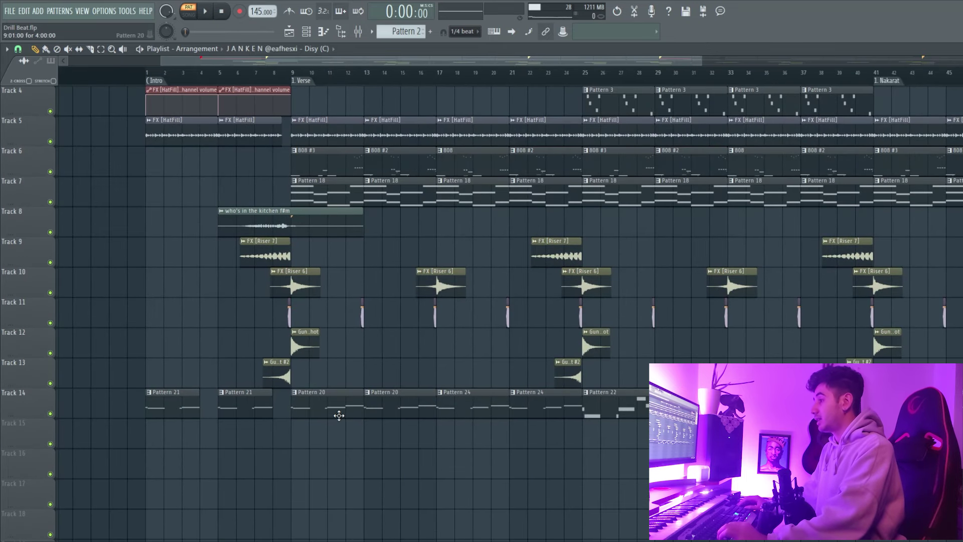
{"action": "left_click_drag", "start_coordinate": [531, 418], "coordinate": [325, 438]}
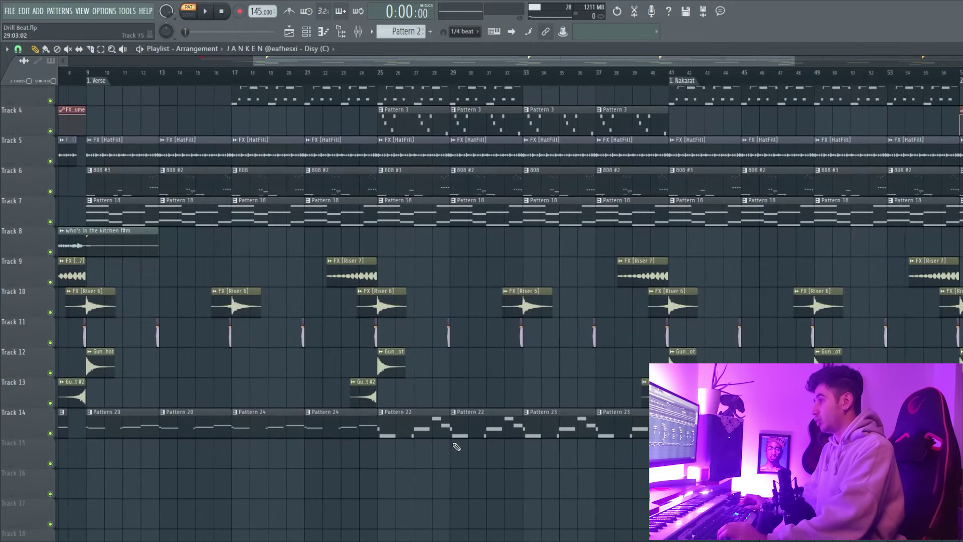
{"action": "left_click_drag", "start_coordinate": [456, 444], "coordinate": [211, 427]}
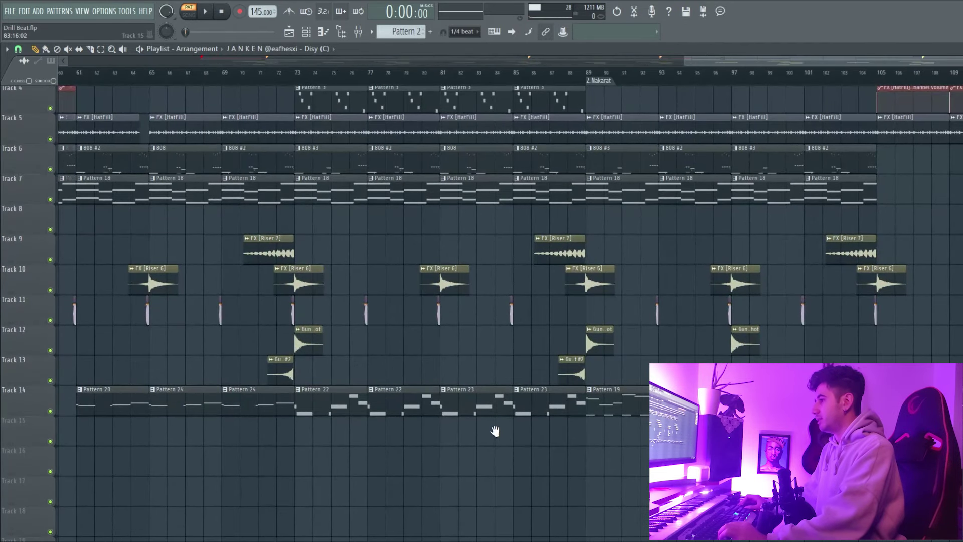
{"action": "left_click_drag", "start_coordinate": [494, 430], "coordinate": [519, 417]}
{"action": "double_click", "coordinate": [357, 394]}
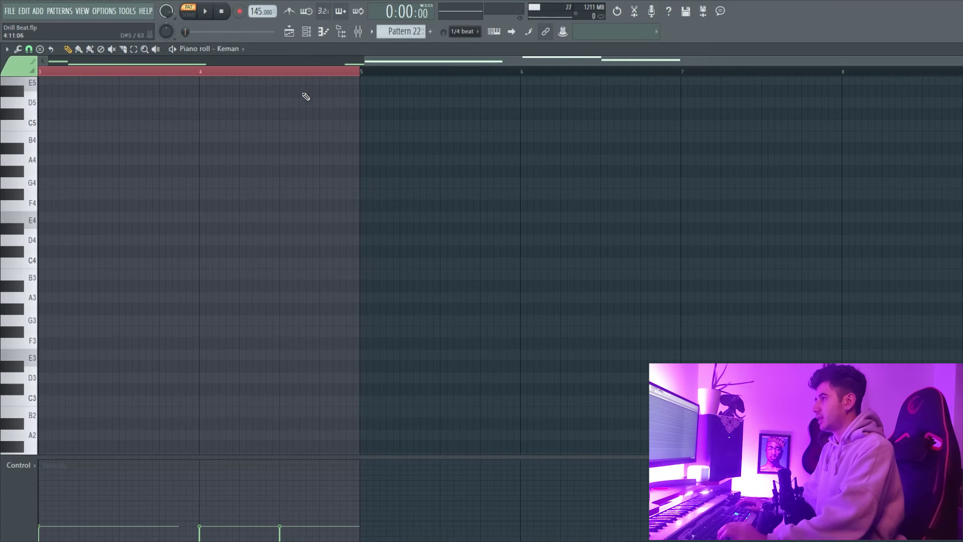
{"action": "key", "text": "space"}
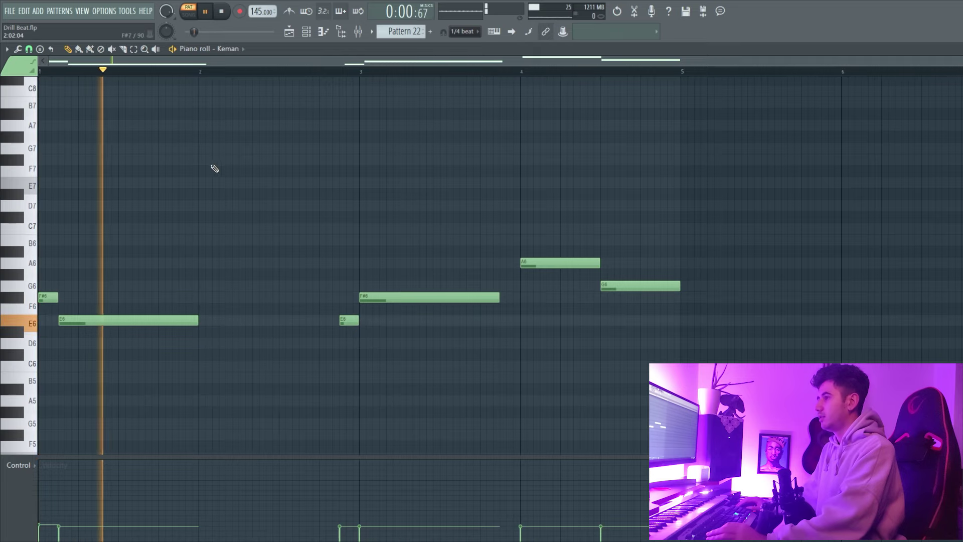
{"action": "scroll", "coordinate": [281, 176], "scroll_direction": "up", "scroll_amount": 2}
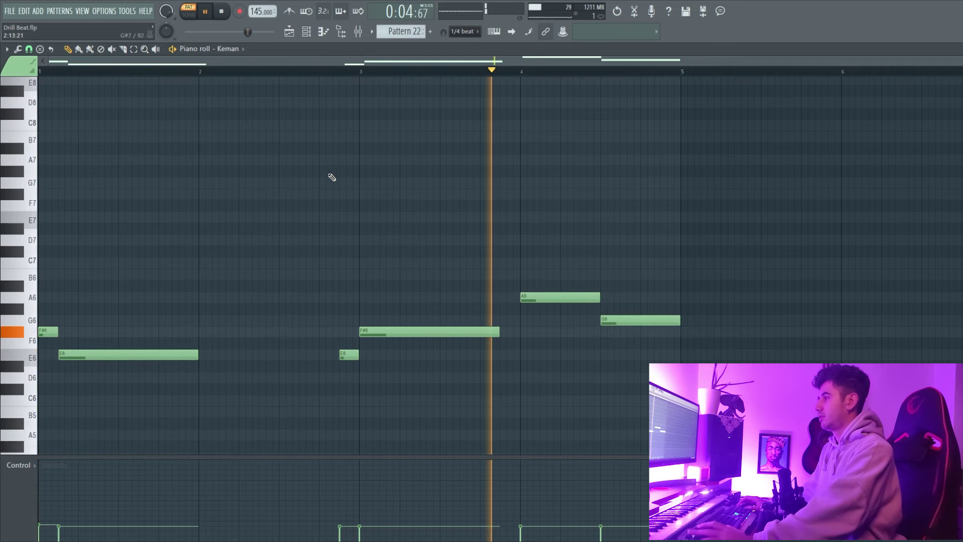
{"action": "key", "text": "space"}
{"action": "key", "text": "Escape"}
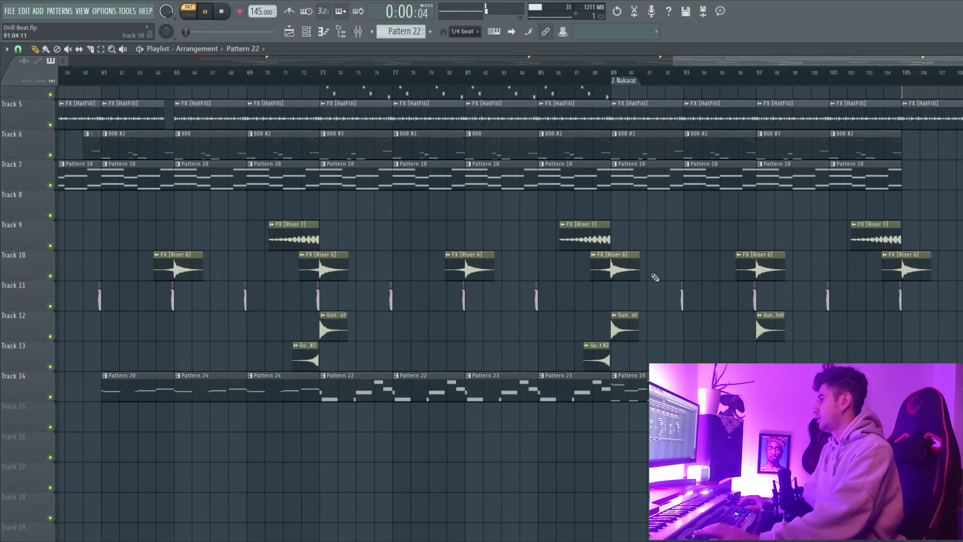
Solo Track 14 and play the arrangement from the 1. Verse marker at bar 9.
{"action": "left_click", "coordinate": [50, 397], "text": "ctrl"}
{"action": "left_click", "coordinate": [105, 81]}
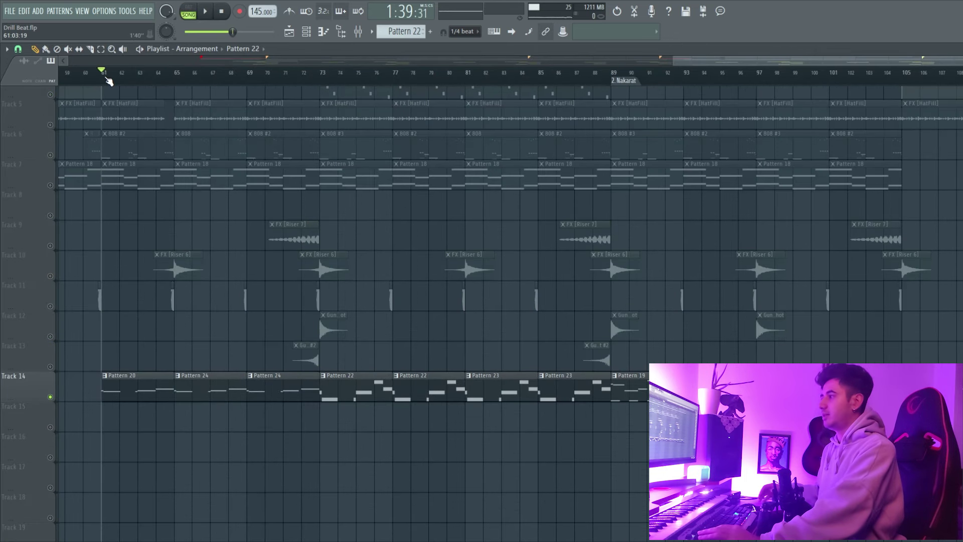
{"action": "scroll", "coordinate": [104, 78], "scroll_direction": "down", "scroll_amount": 3}
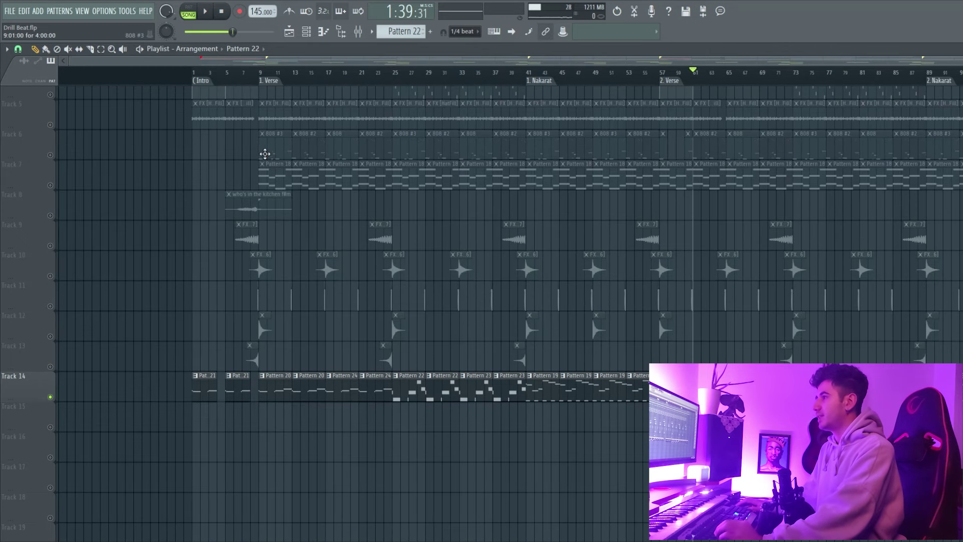
{"action": "left_click", "coordinate": [261, 76]}
{"action": "key", "text": "space"}
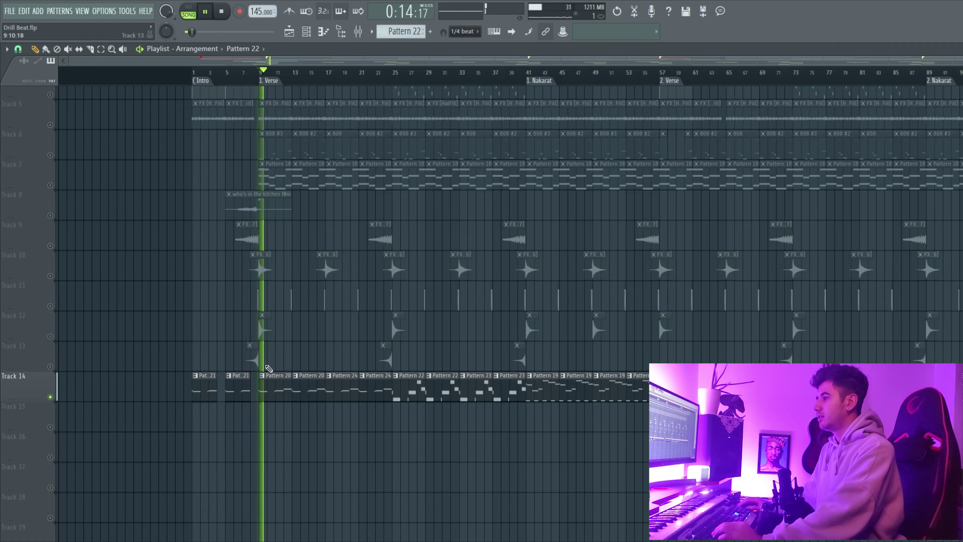
Open Pattern 20's Keman notes while the song plays, follow them through, stop playback and return to the playlist.
{"action": "double_click", "coordinate": [277, 378]}
{"action": "left_click_drag", "start_coordinate": [216, 335], "coordinate": [719, 161]}
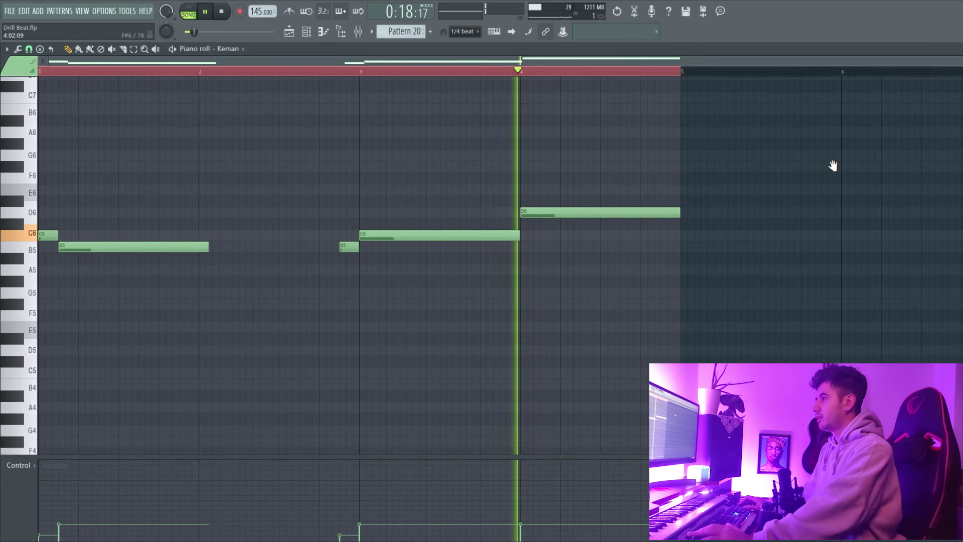
{"action": "key", "text": "F5"}
{"action": "key", "text": "space"}
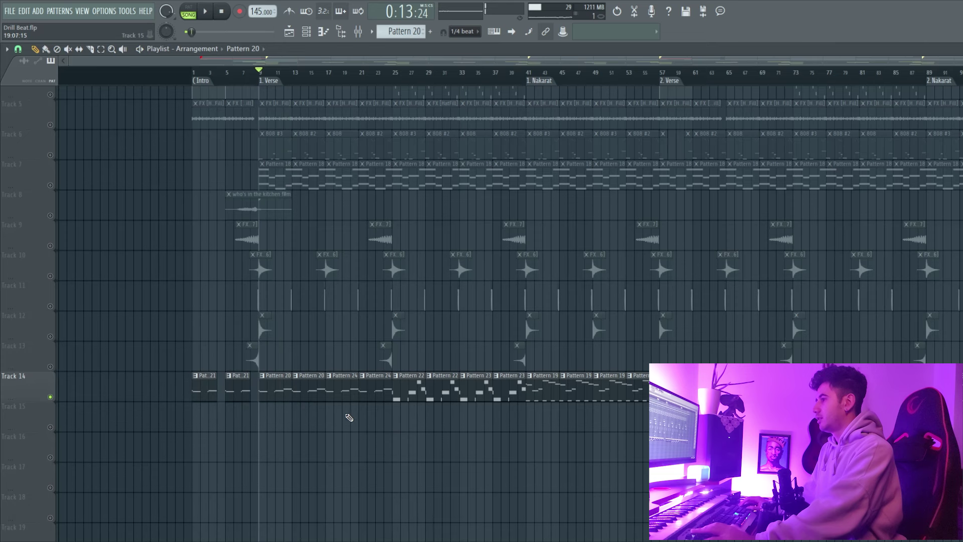
Open Pattern 24's Keman notes, play them in pattern mode and return to the playlist.
{"action": "double_click", "coordinate": [354, 390]}
{"action": "left_click", "coordinate": [206, 18]}
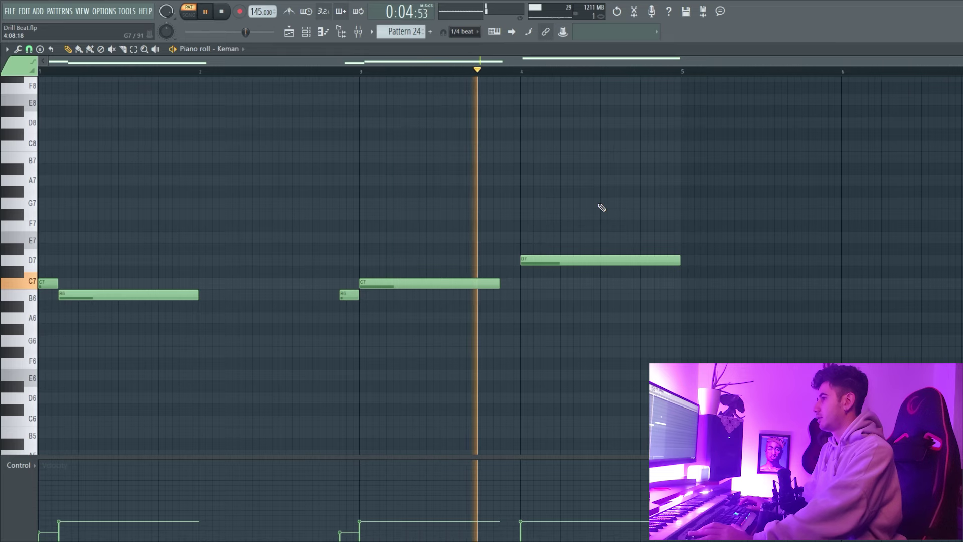
{"action": "key", "text": "Escape"}
{"action": "key", "text": "space"}
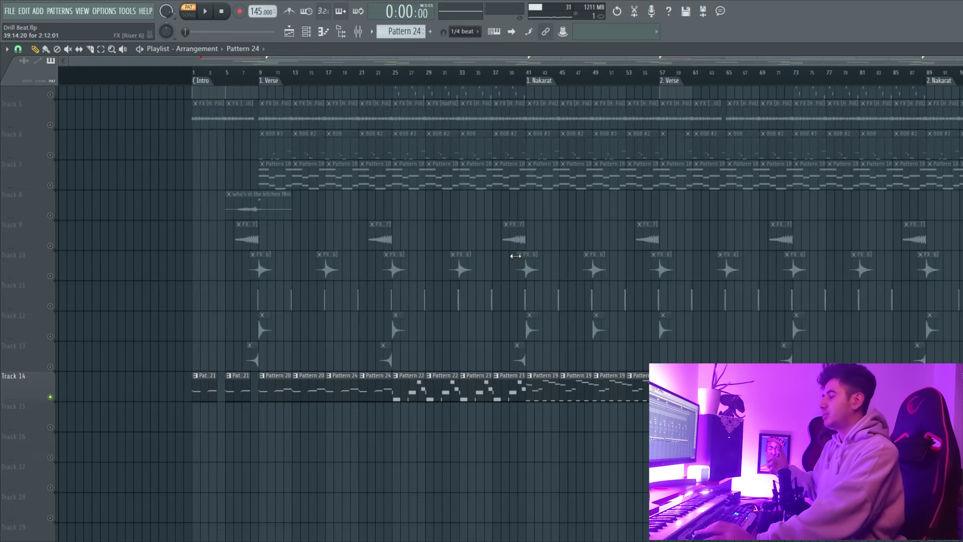
Play Pattern 22's Keman notes again in the piano roll, return to the playlist and unsolo Track 14.
{"action": "double_click", "coordinate": [408, 385]}
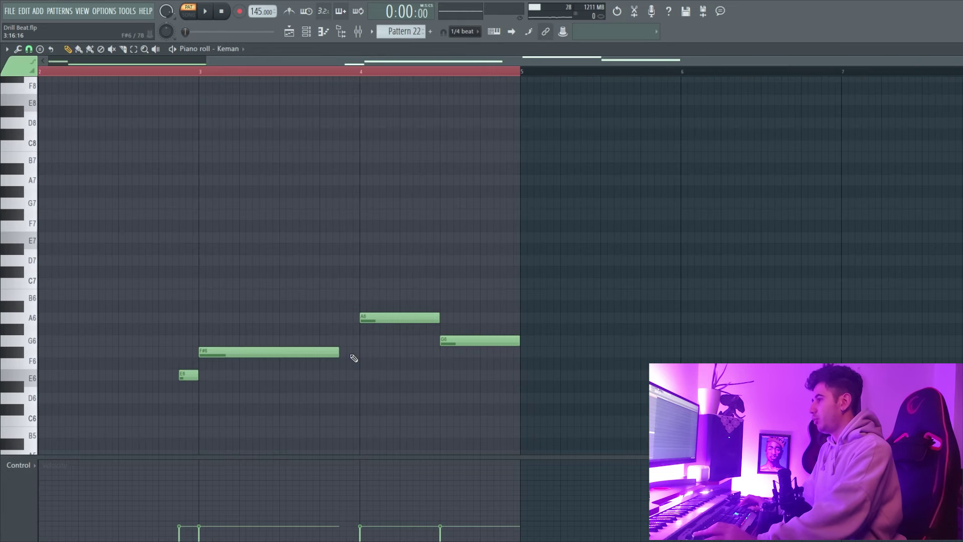
{"action": "key", "text": "space"}
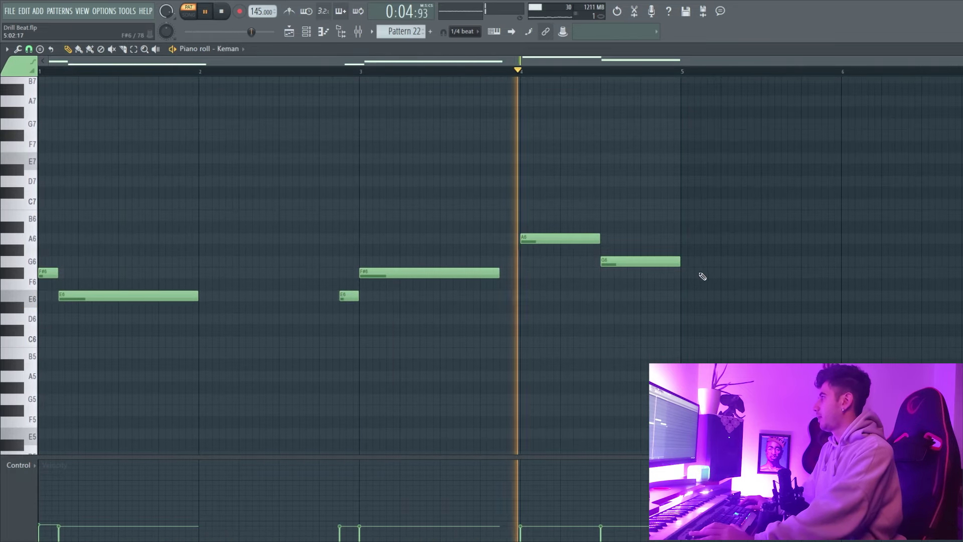
{"action": "key", "text": "space"}
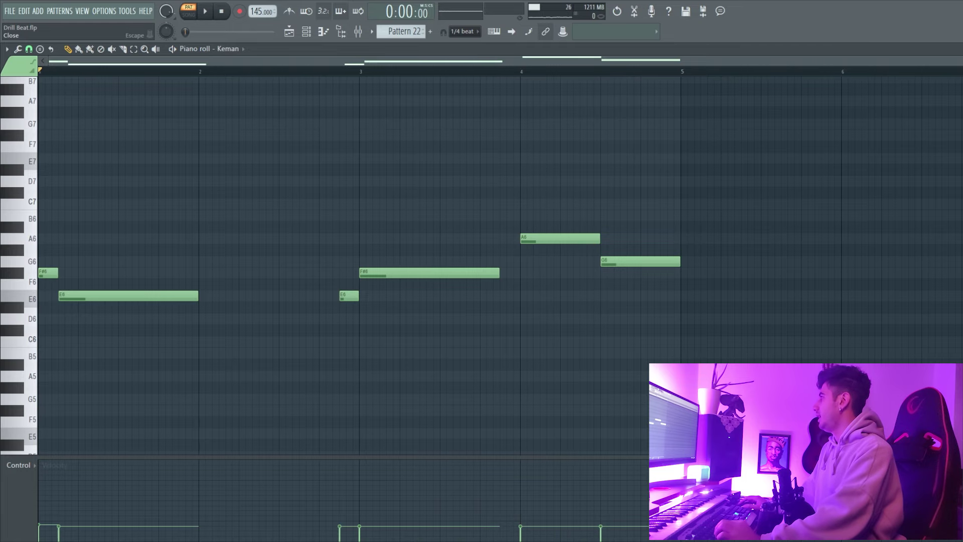
{"action": "key", "text": "F5"}
{"action": "right_click", "coordinate": [51, 397]}
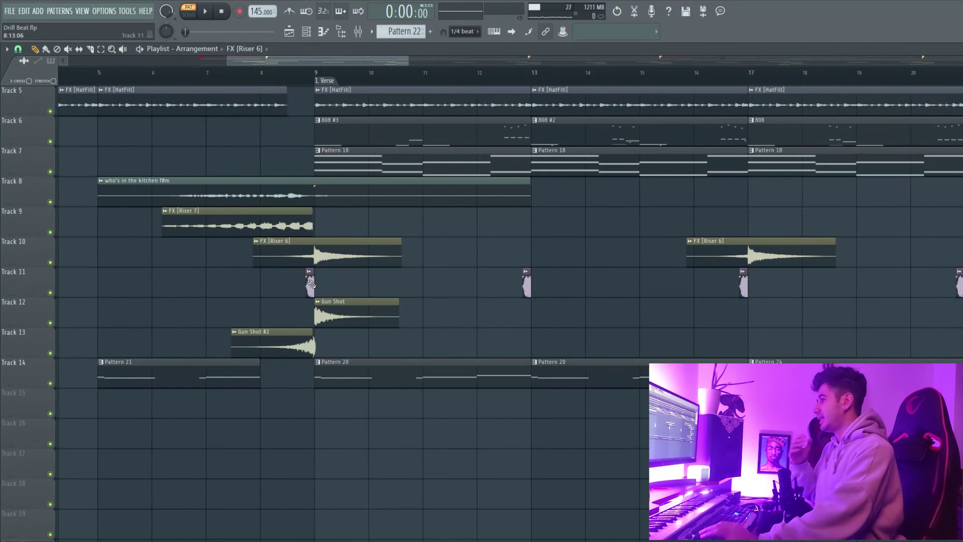
Solo Track 10, audition the Riser 6 effect from the start of the 1. Verse and restore all tracks.
{"action": "left_click", "coordinate": [50, 263], "text": "ctrl"}
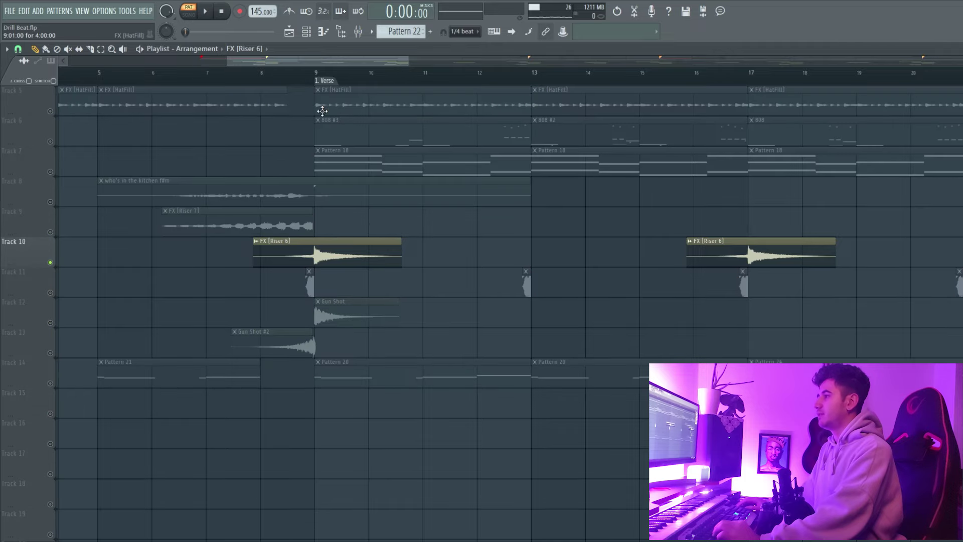
{"action": "left_click", "coordinate": [315, 75]}
{"action": "key", "text": "space"}
{"action": "key", "text": "space"}
{"action": "left_click", "coordinate": [51, 263], "text": "ctrl"}
Show the whole arrangement and place the playhead just before bar 65 in the 2. Verse section.
{"action": "scroll", "coordinate": [215, 286], "scroll_direction": "down", "scroll_amount": 3}
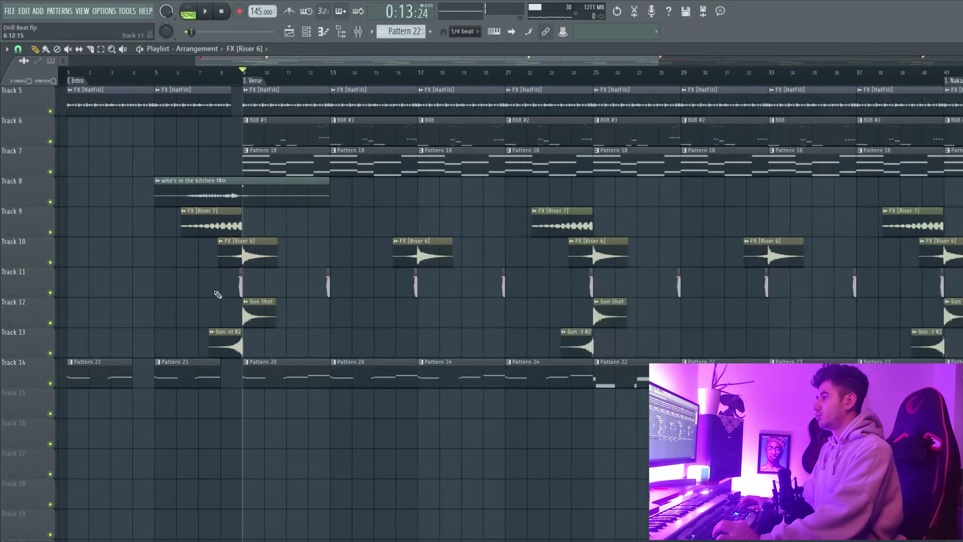
{"action": "scroll", "coordinate": [361, 315], "scroll_direction": "down", "scroll_amount": 3}
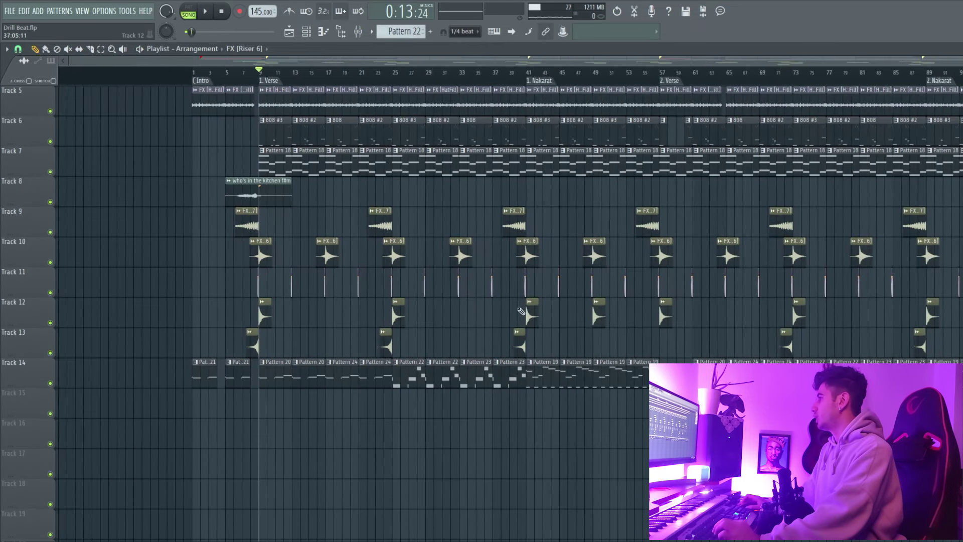
{"action": "scroll", "coordinate": [362, 315], "scroll_direction": "up", "scroll_amount": 4}
{"action": "left_click", "coordinate": [677, 73]}
{"action": "left_click", "coordinate": [718, 73]}
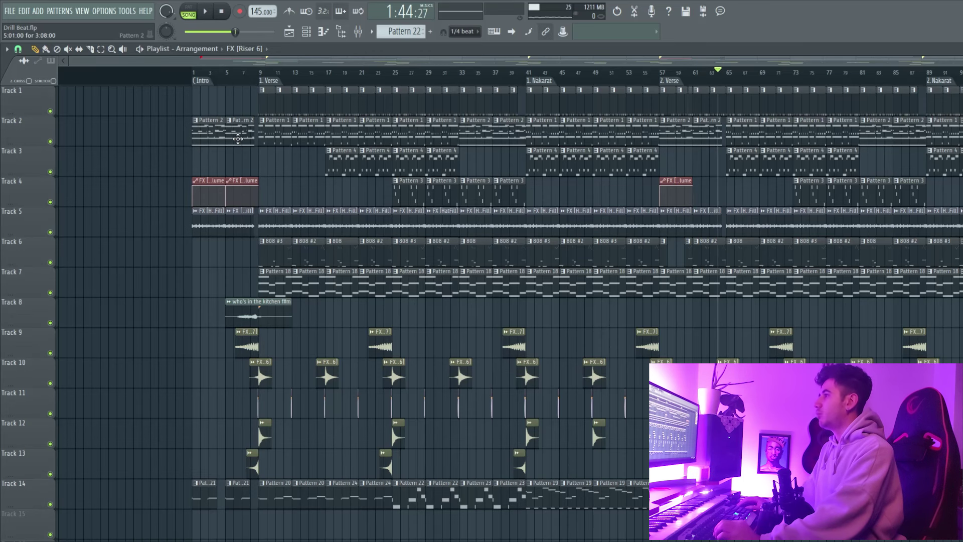
Review Pattern 2's Stage Grand chords from the intro and select bars 33 to 41, ahead of the 1. Nakarat marker.
{"action": "double_click", "coordinate": [211, 130]}
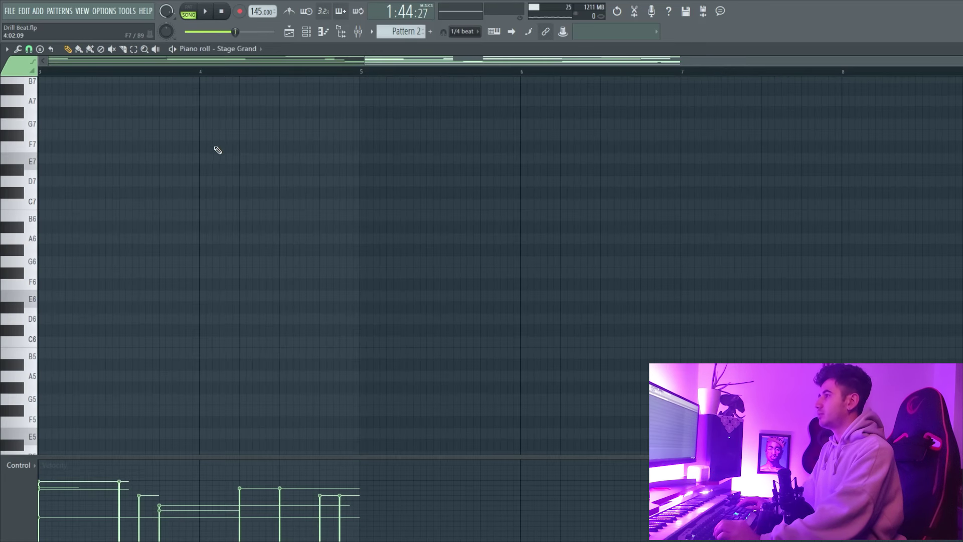
{"action": "scroll", "coordinate": [195, 251], "scroll_direction": "down", "scroll_amount": 4}
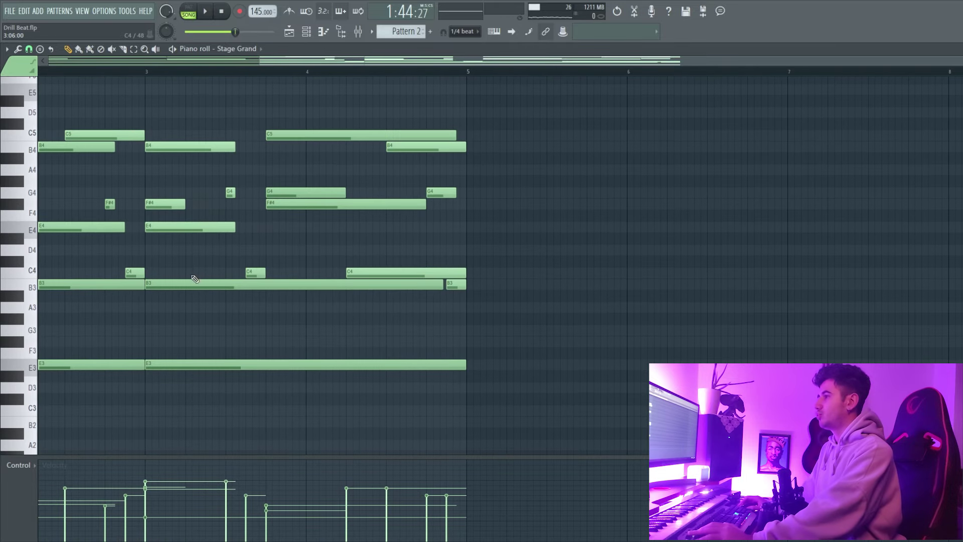
{"action": "key", "text": "Escape"}
{"action": "left_click_drag", "start_coordinate": [462, 80], "coordinate": [523, 82]}
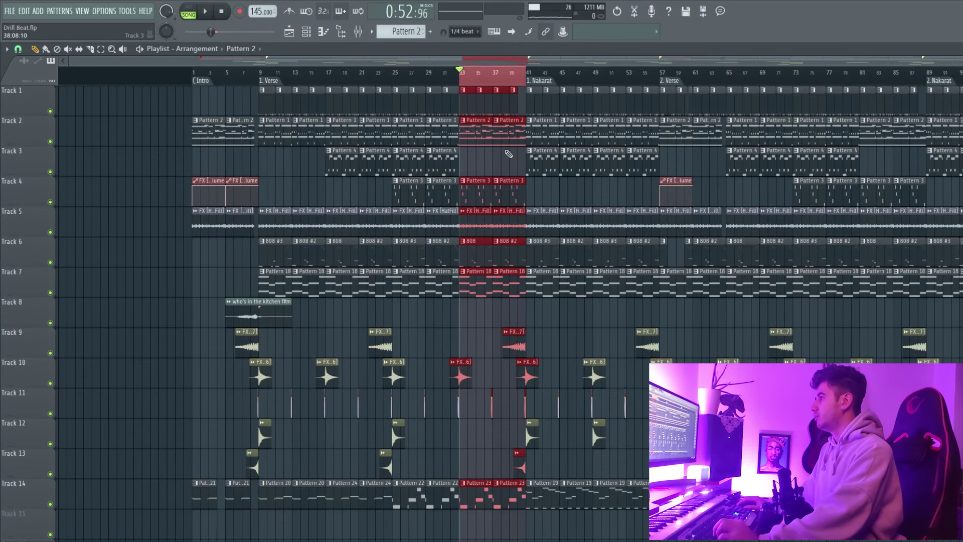
Clear the selection of bars 33 to 41 and listen to the arrangement into the 2. Verse section around bar 65.
{"action": "key", "text": "ctrl+d"}
{"action": "key", "text": "ctrl+d"}
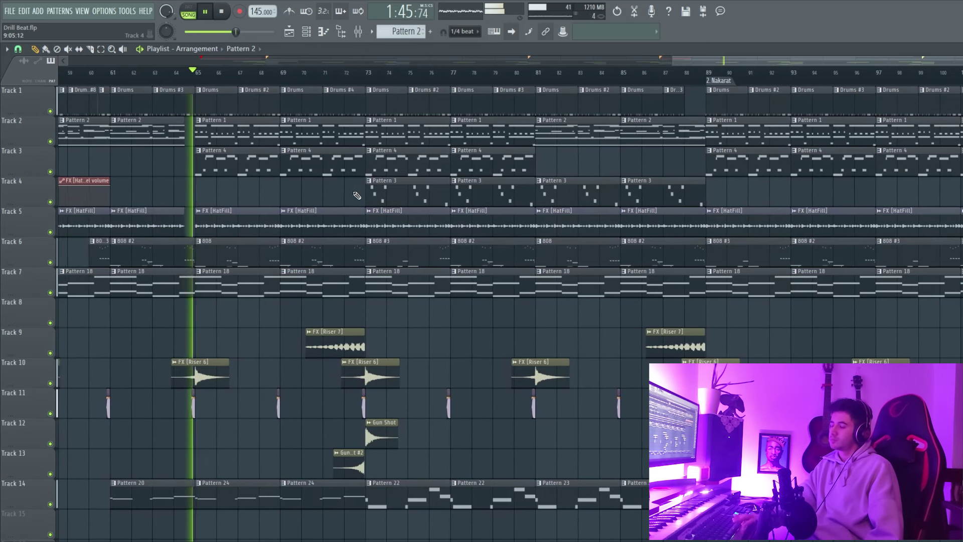
{"action": "key", "text": "space"}
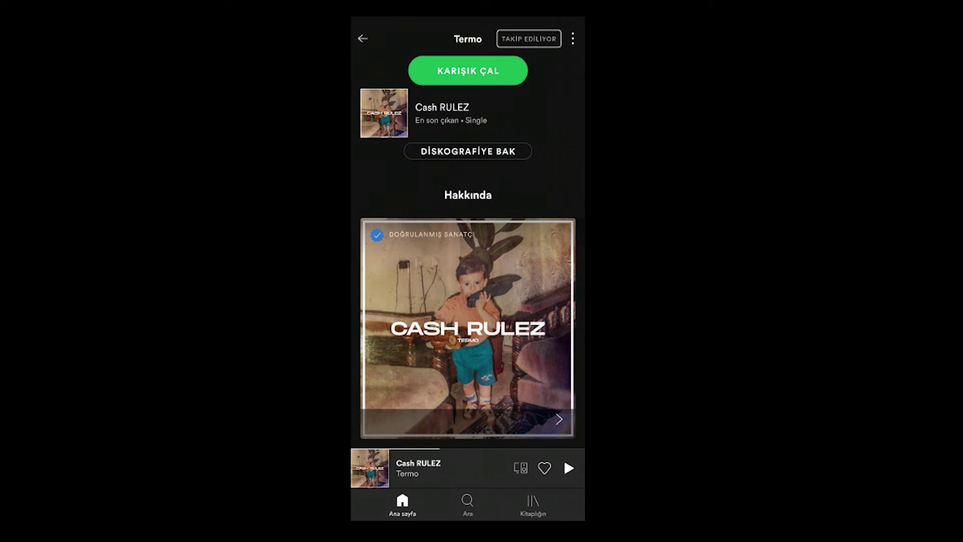
Switch to Spotify, open the single Cash RULEZ from Termo's artist page, start shuffle play and expand the player to full view.
{"action": "scroll", "coordinate": [468, 268], "scroll_direction": "up", "scroll_amount": 3}
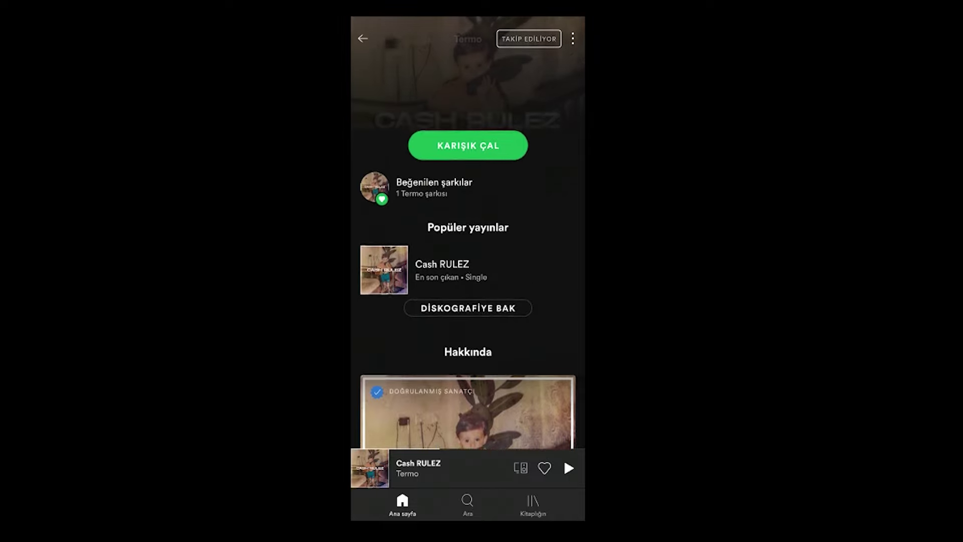
{"action": "scroll", "coordinate": [468, 268], "scroll_direction": "up", "scroll_amount": 2}
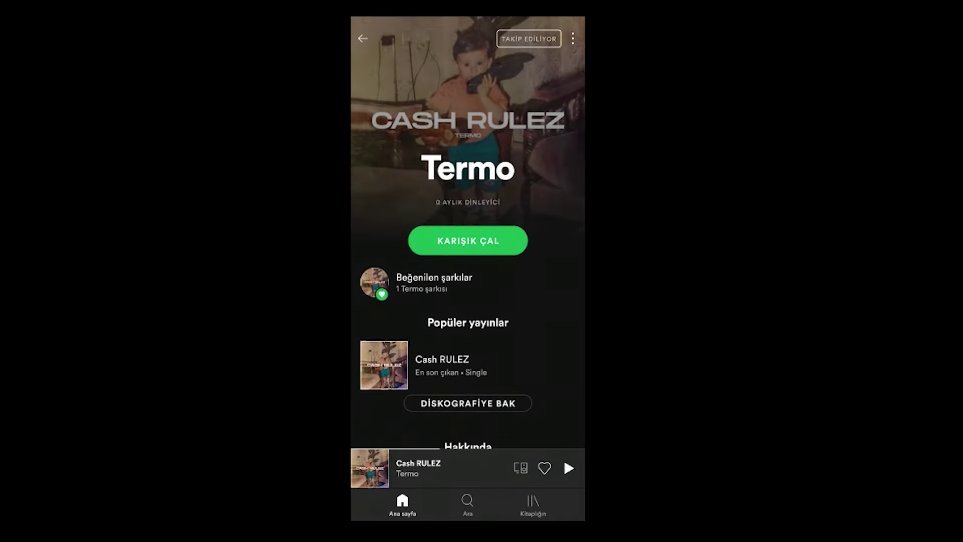
{"action": "left_click", "coordinate": [442, 365]}
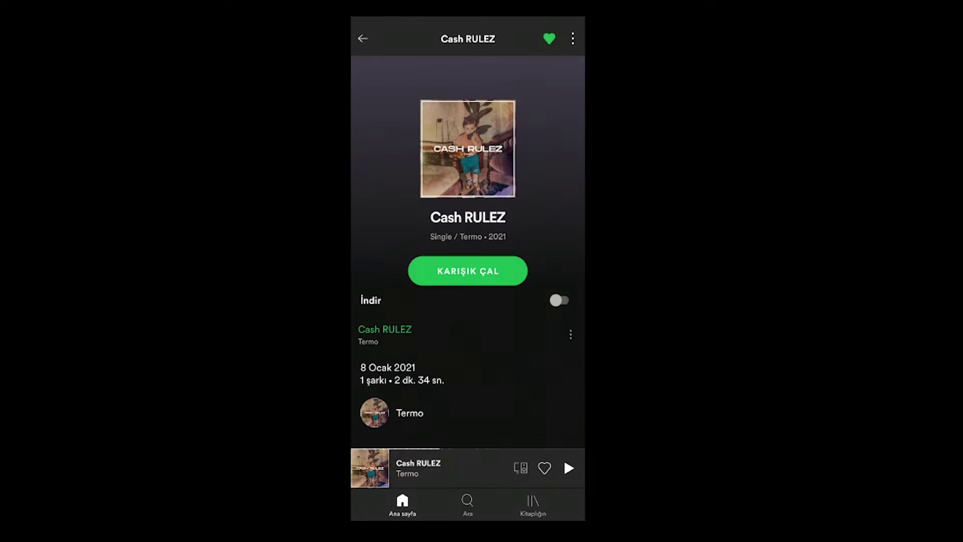
{"action": "scroll", "coordinate": [469, 259], "scroll_direction": "down", "scroll_amount": 1}
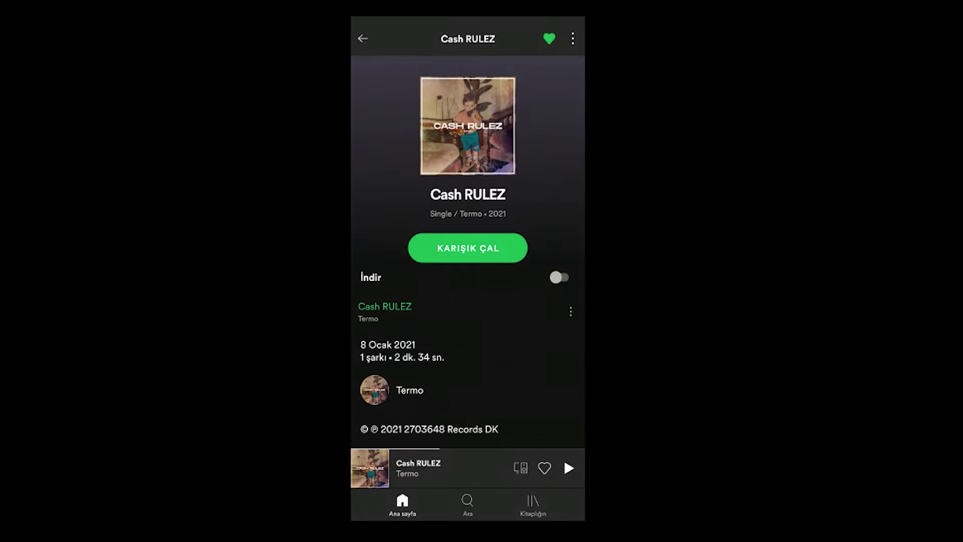
{"action": "left_click", "coordinate": [468, 248]}
{"action": "left_click", "coordinate": [436, 469]}
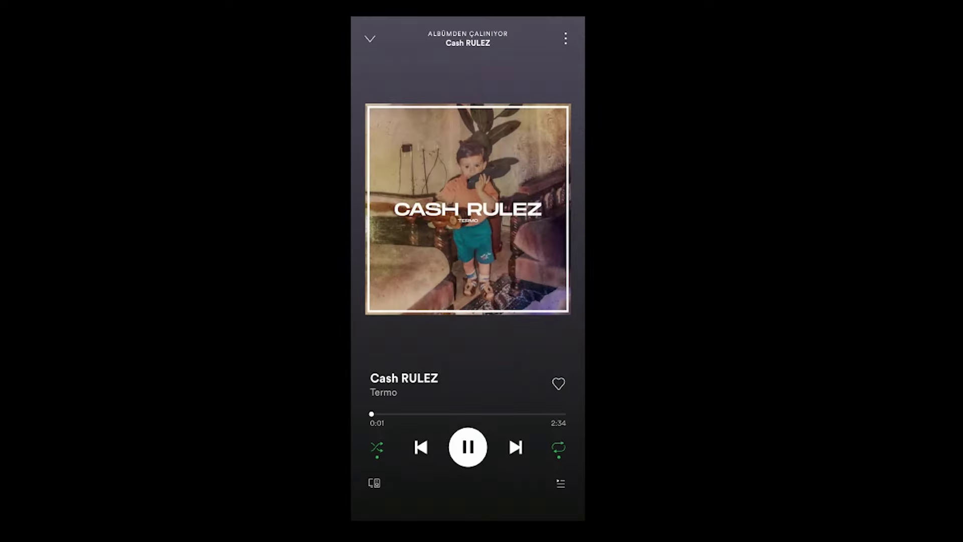